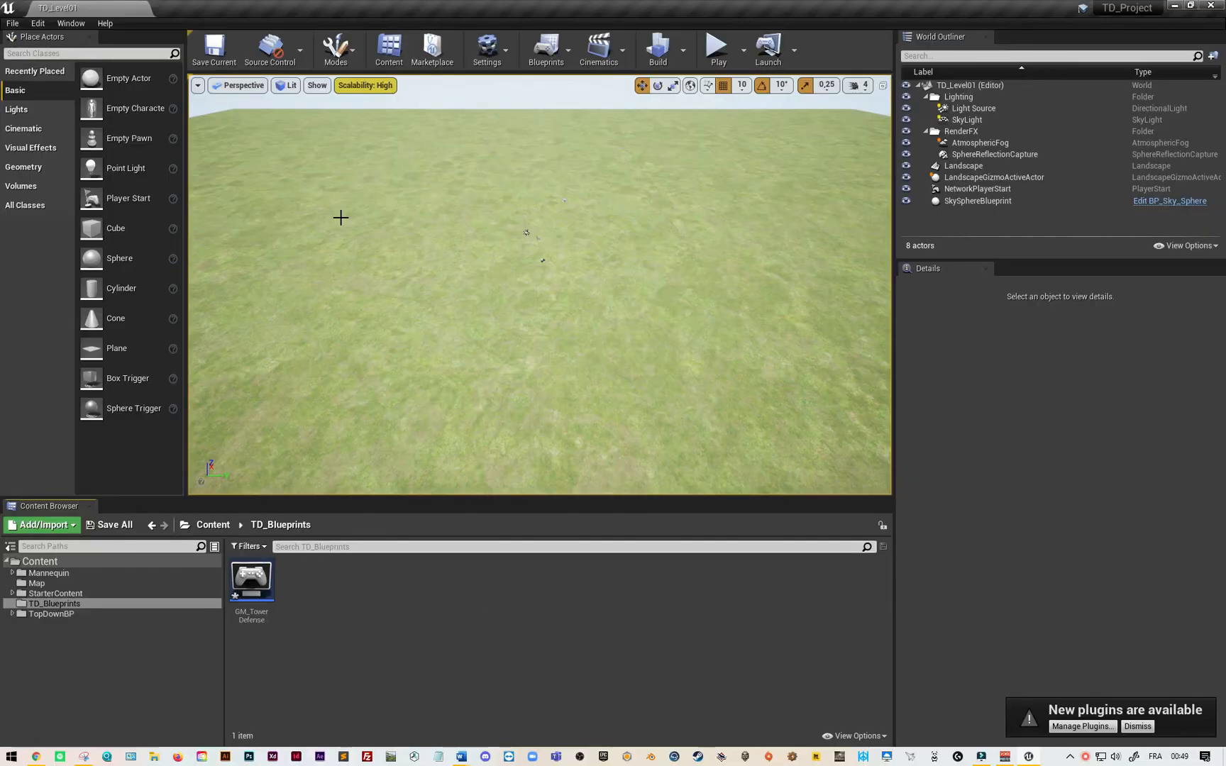
# - Review the default game mode classes and default maps in the project's Maps & Modes settings
pyautogui.click(38, 24)
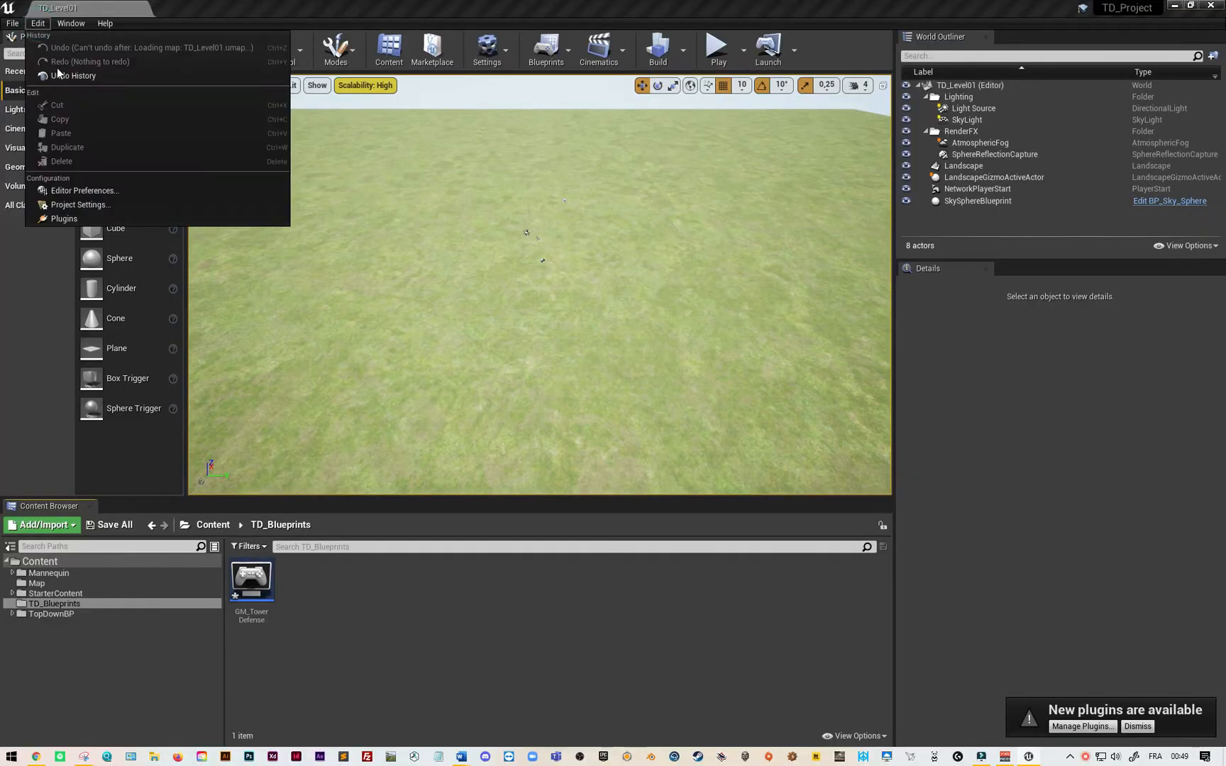
pyautogui.click(94, 205)
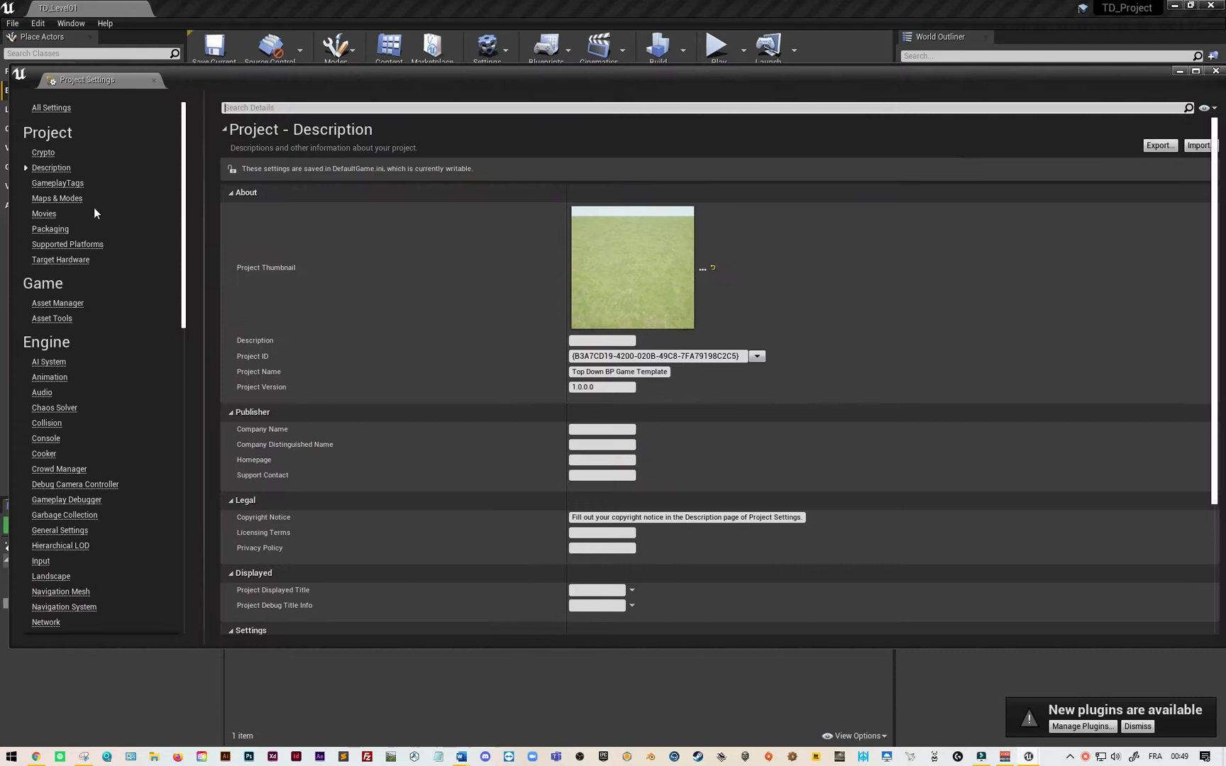
pyautogui.click(57, 199)
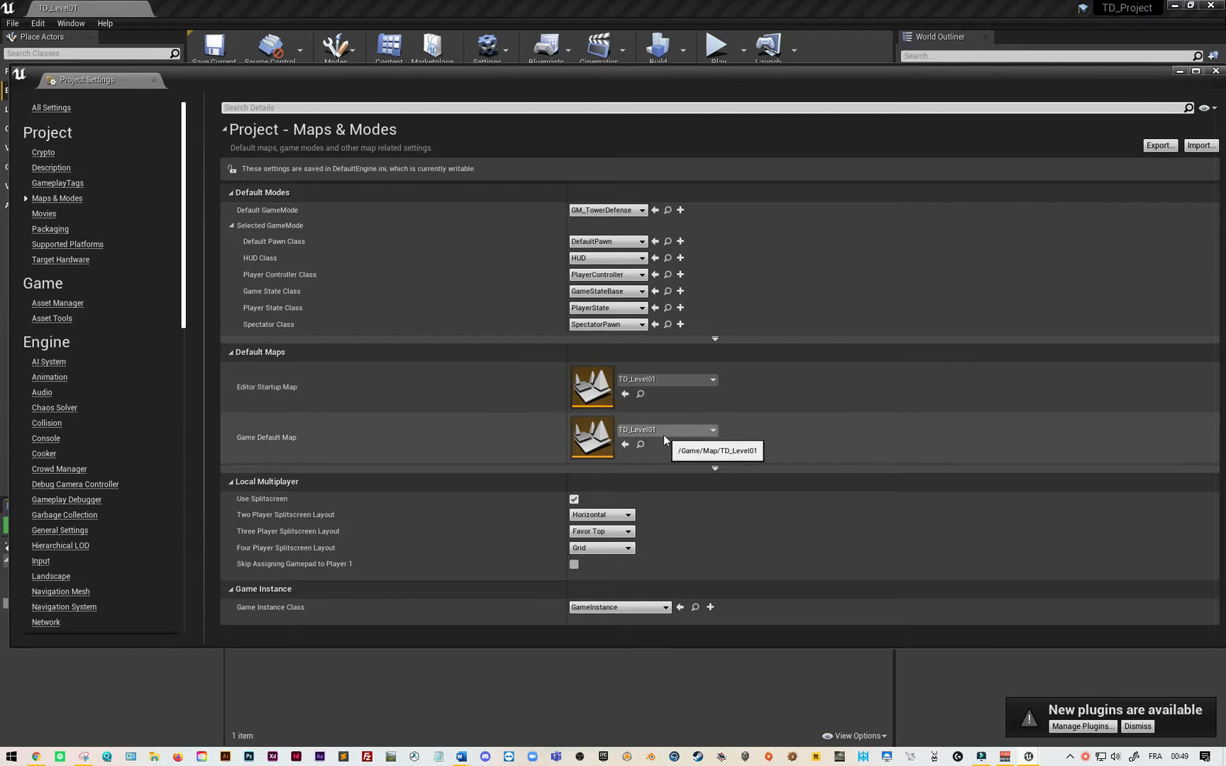
pyautogui.click(1215, 71)
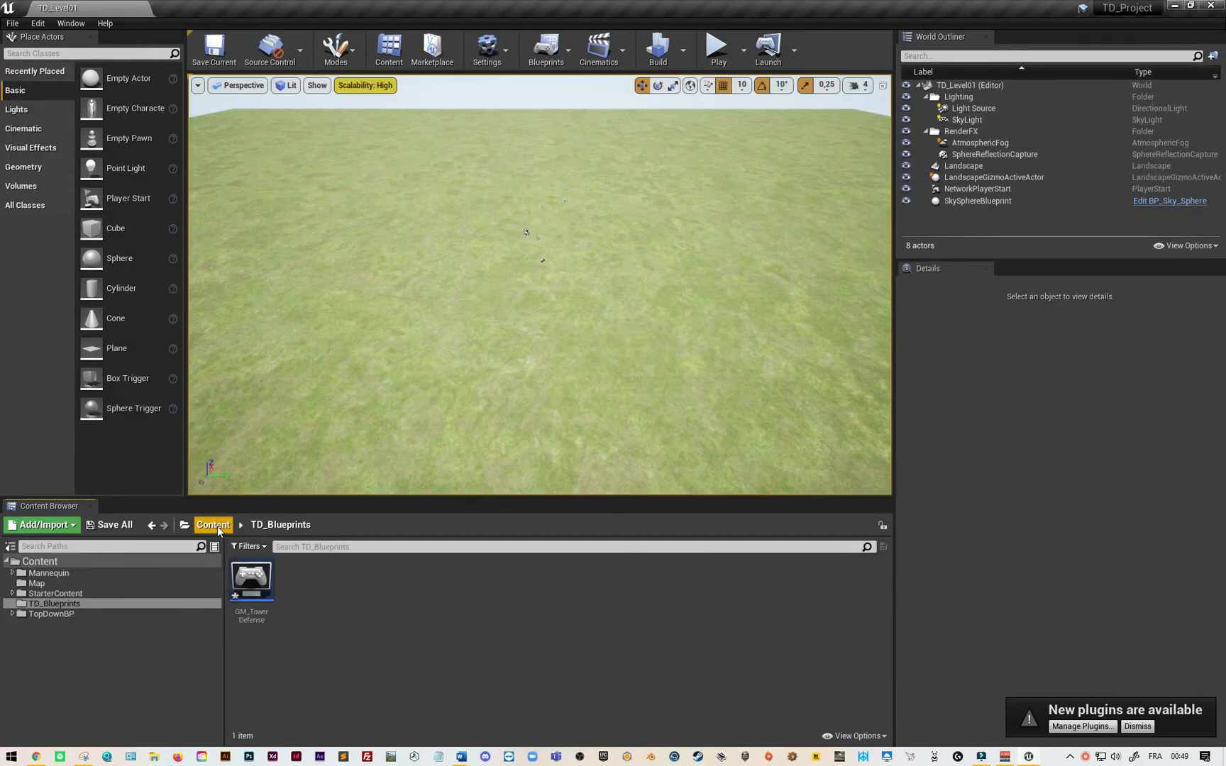
# - Examine the contents of the TopDownBP Maps folder and the project's own Map folder
pyautogui.click(216, 527)
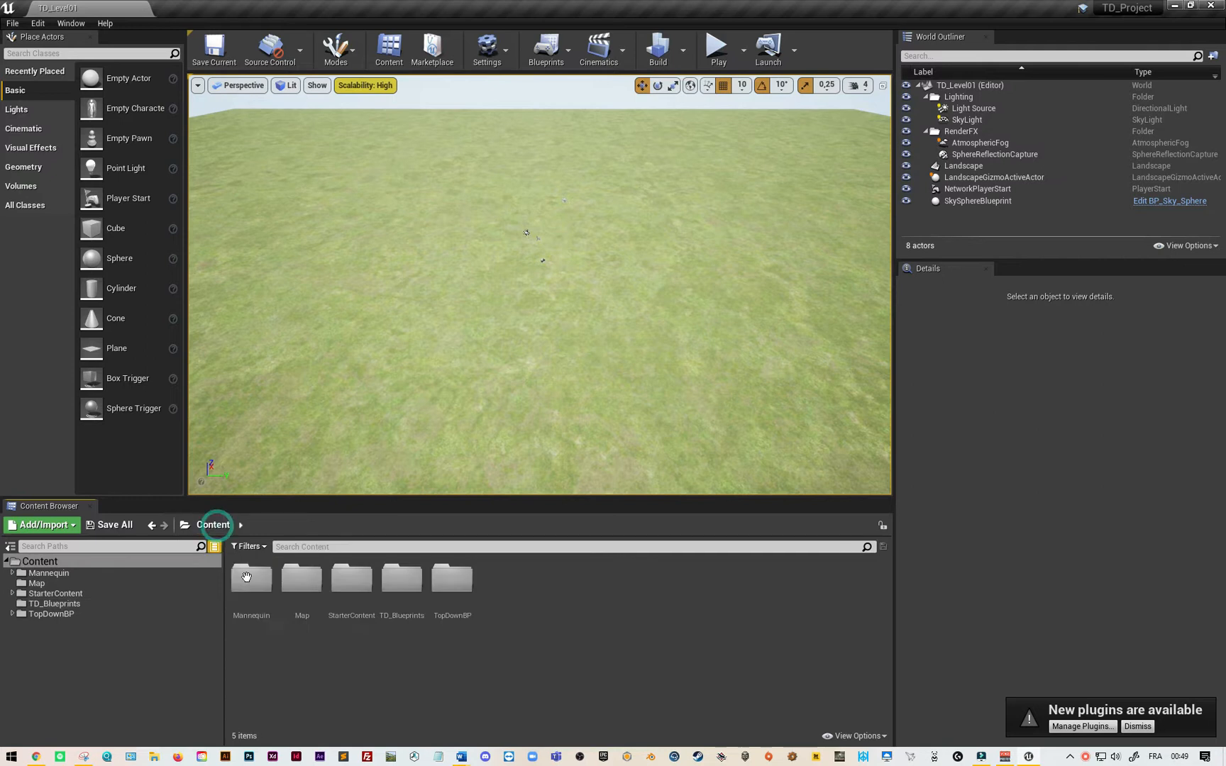
pyautogui.click(12, 614)
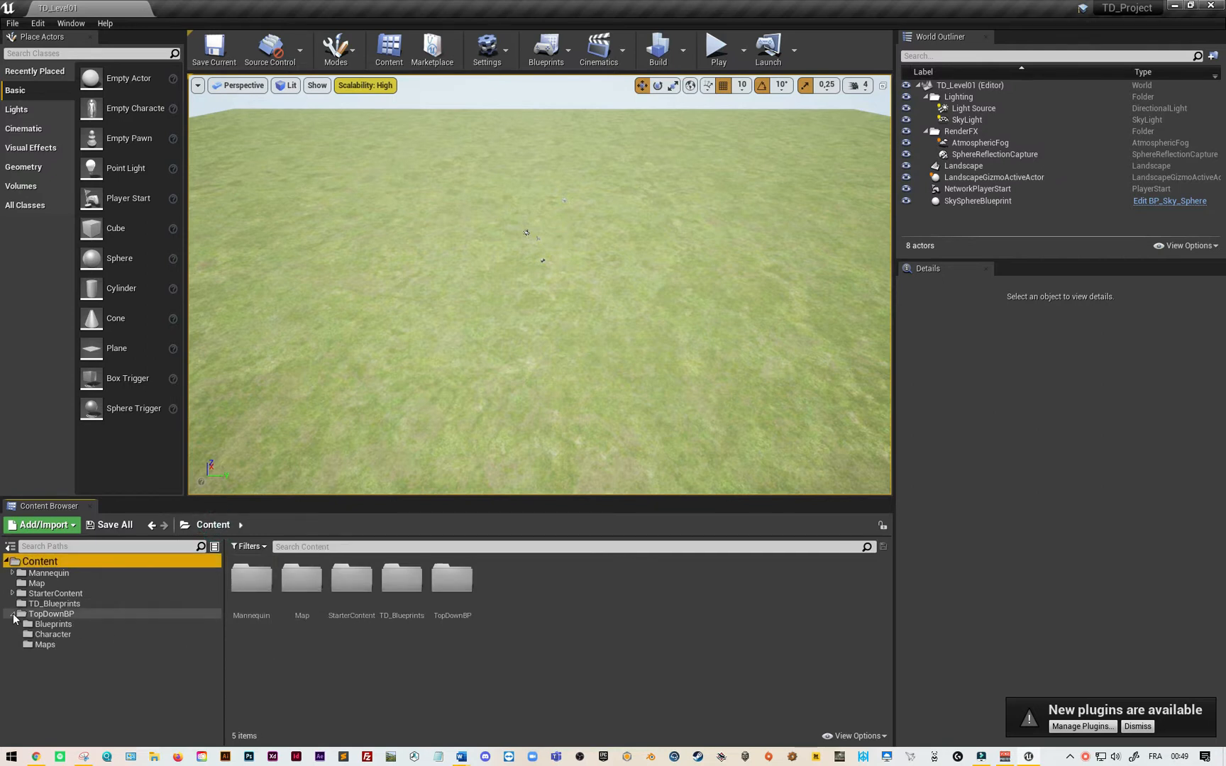
pyautogui.click(49, 645)
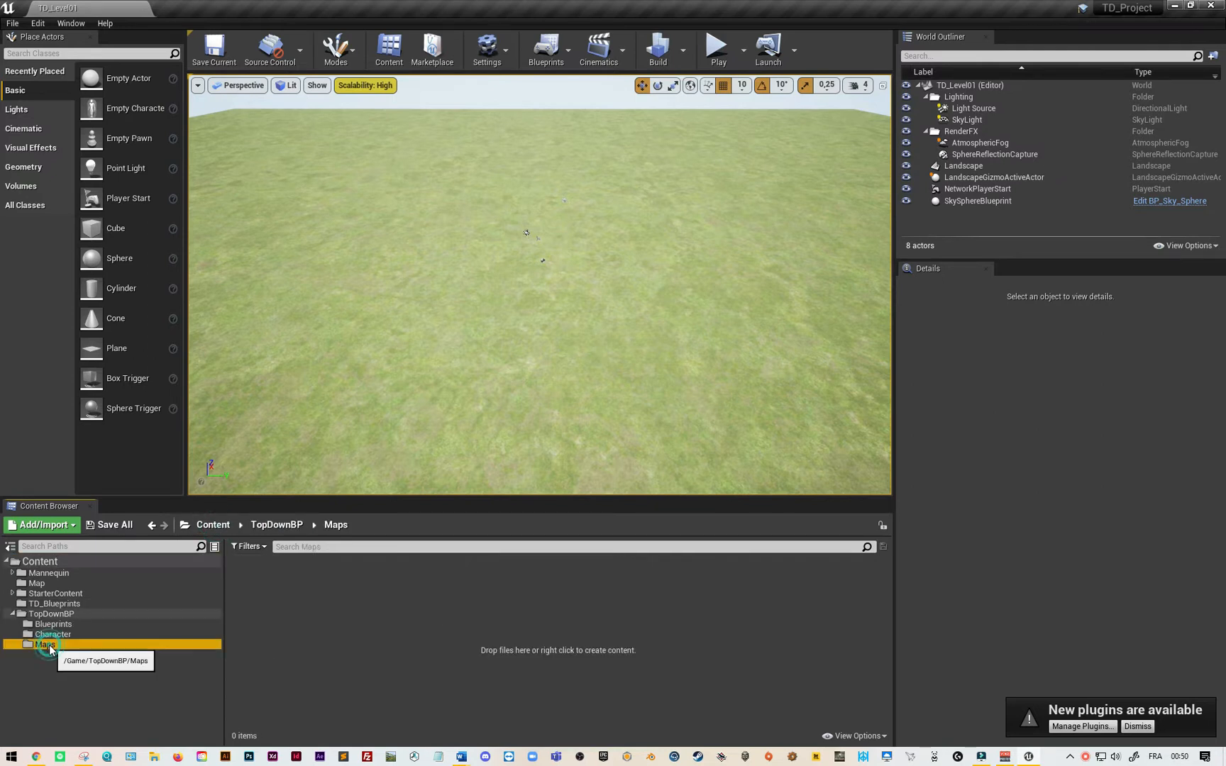
pyautogui.click(40, 561)
pyautogui.rightClick(399, 668)
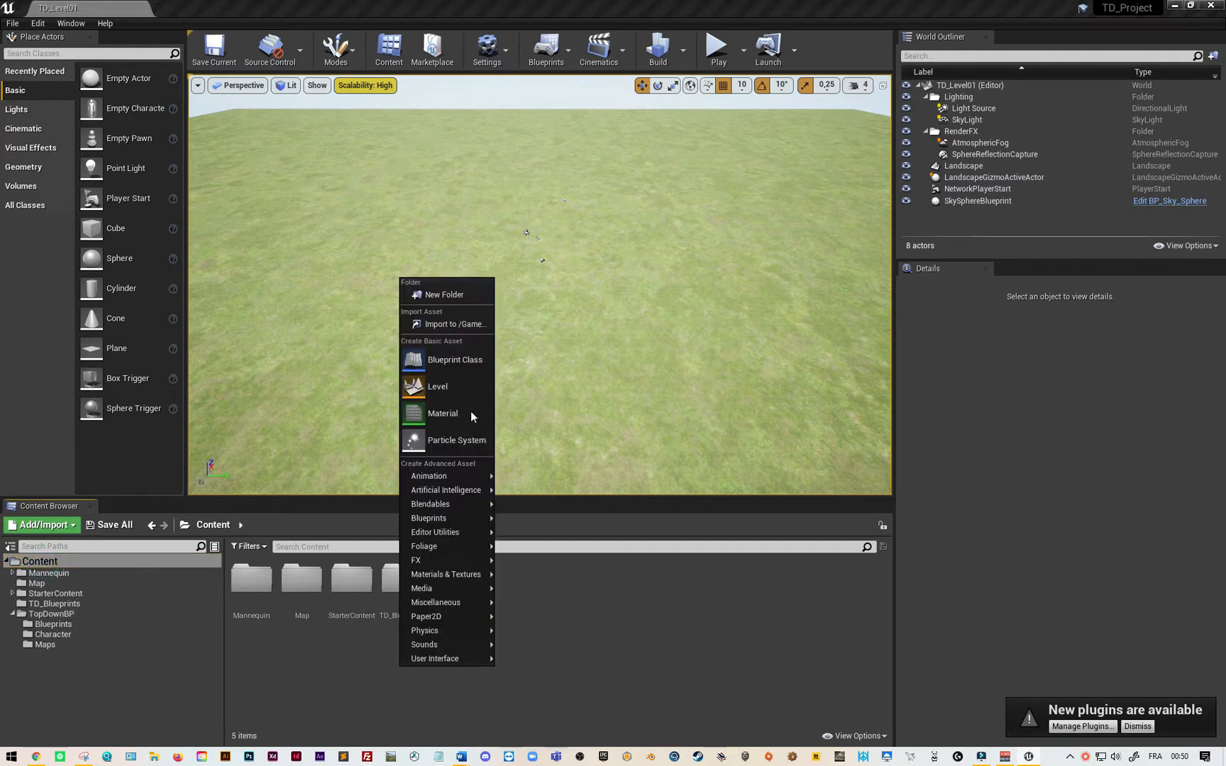
pyautogui.click(607, 642)
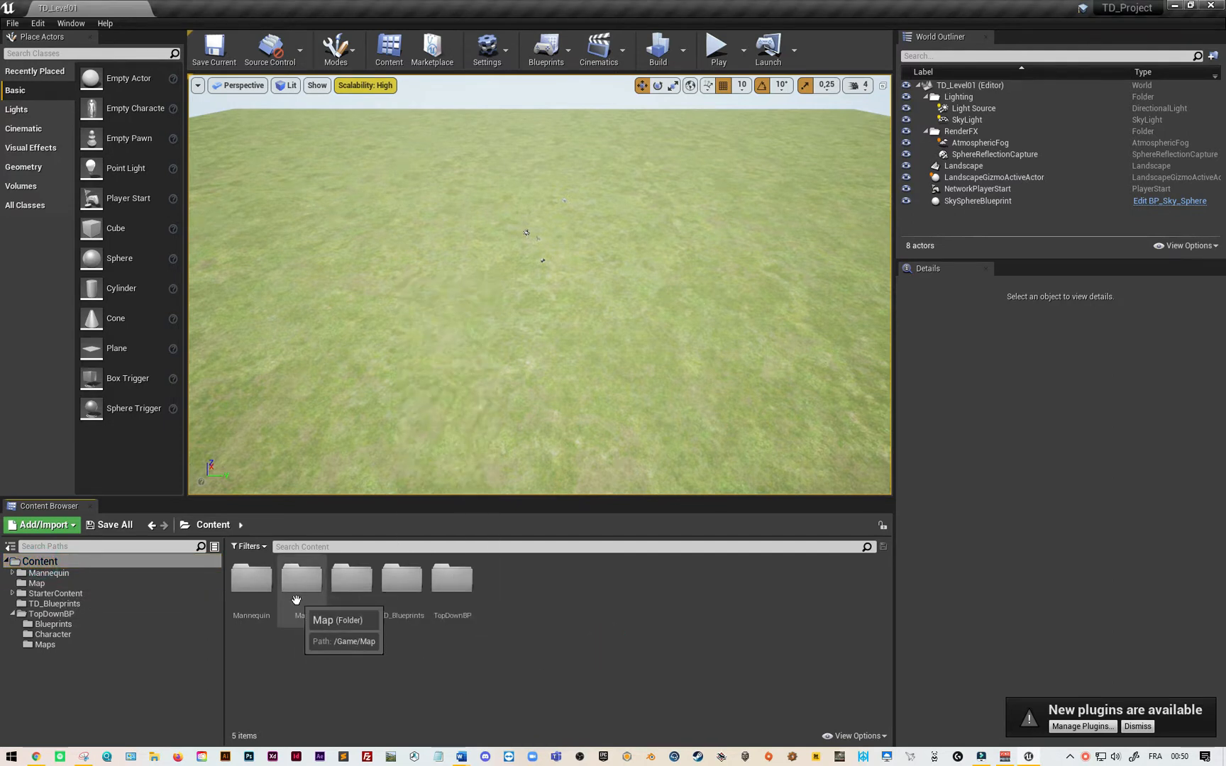
pyautogui.click(47, 645)
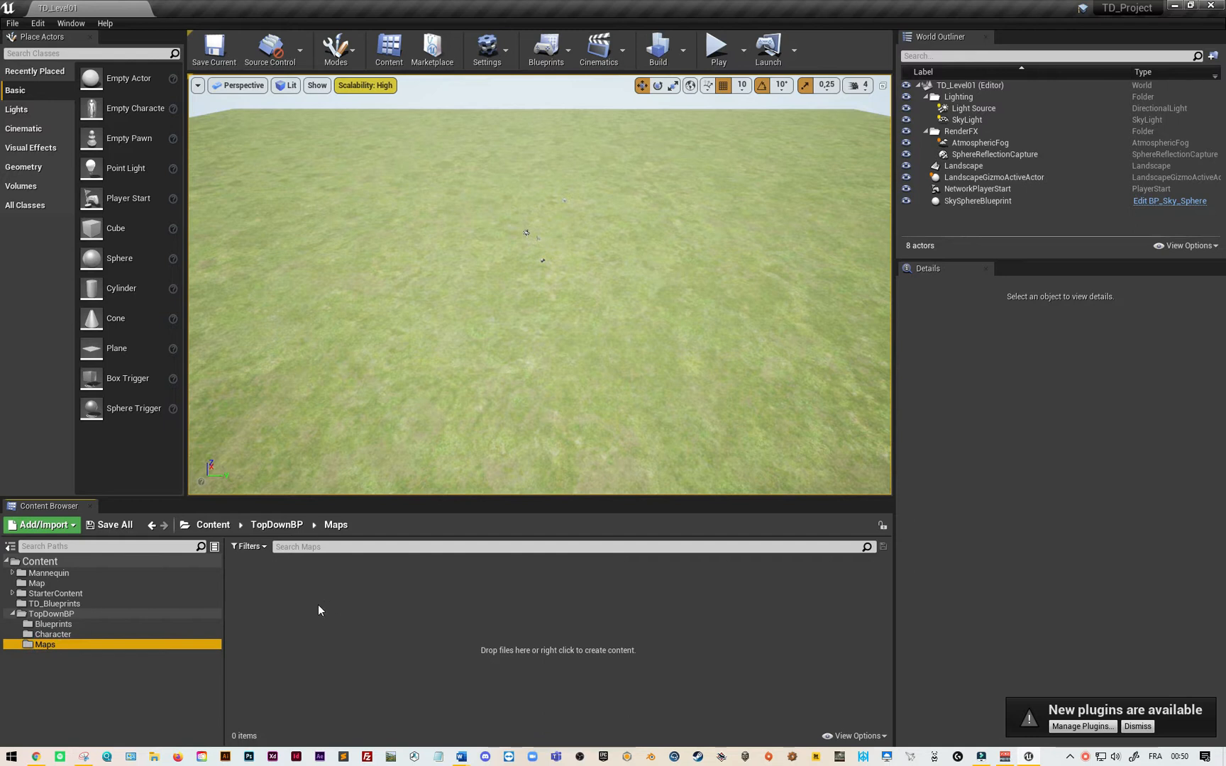
pyautogui.click(37, 583)
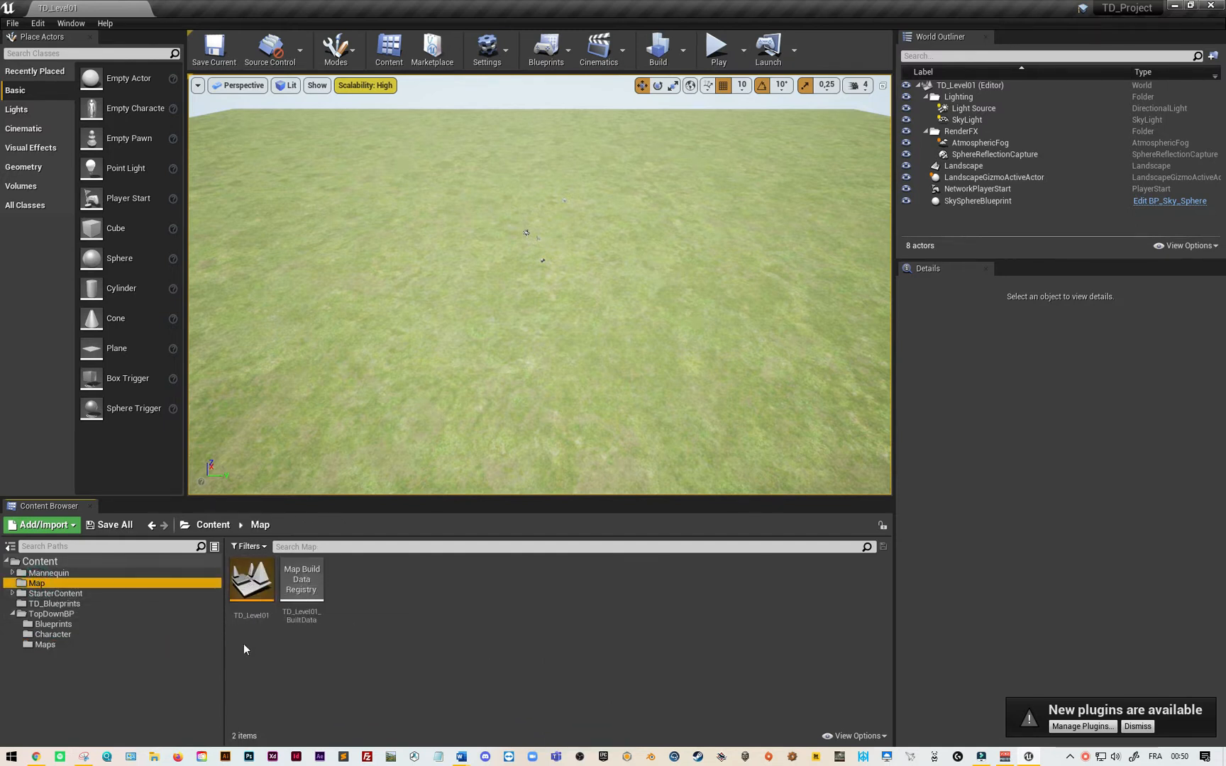
pyautogui.click(12, 614)
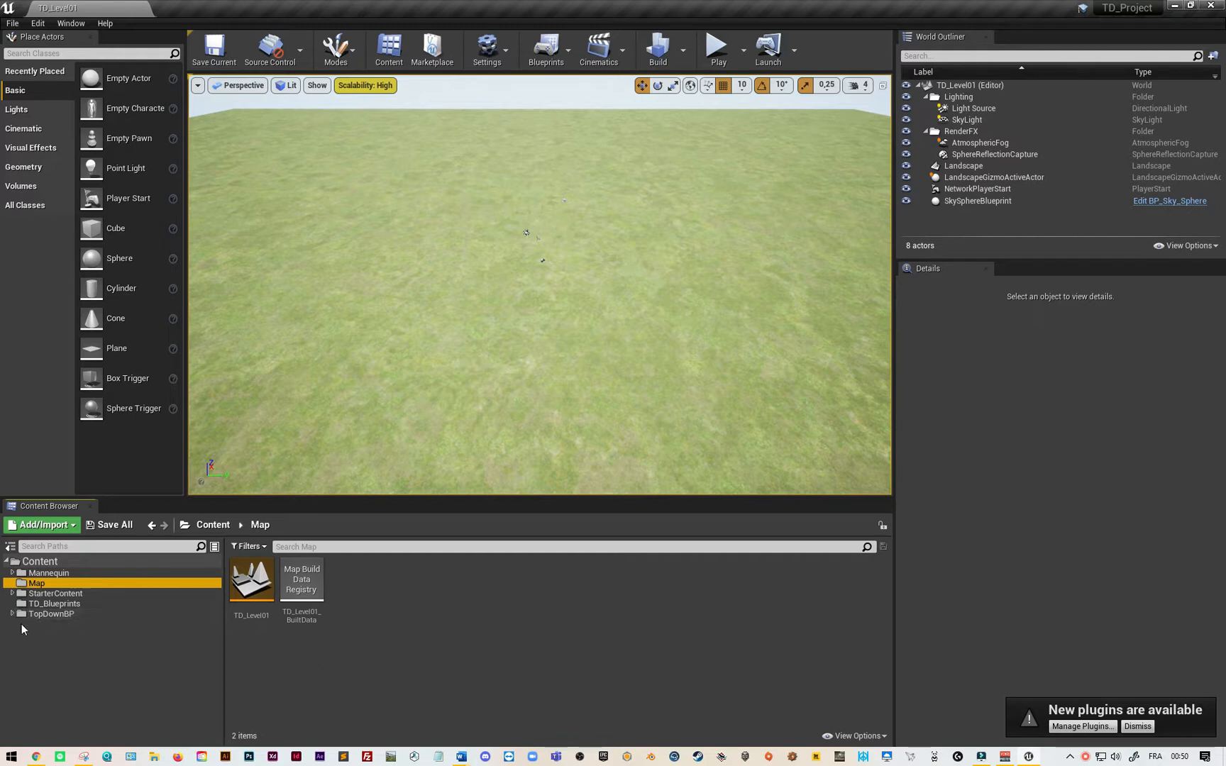
# - Create a Player Controller blueprint named PC_TowerDefense in the TD_Blueprints folder
pyautogui.click(61, 603)
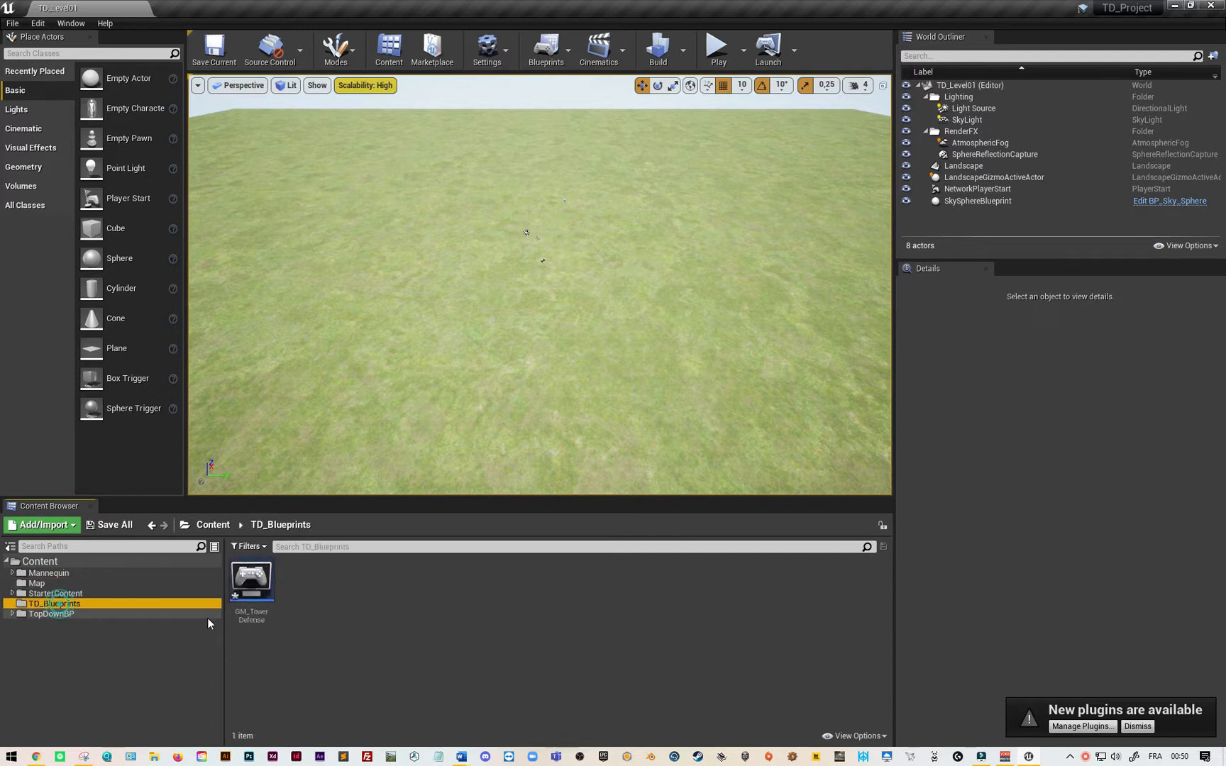
pyautogui.rightClick(358, 614)
pyautogui.click(396, 301)
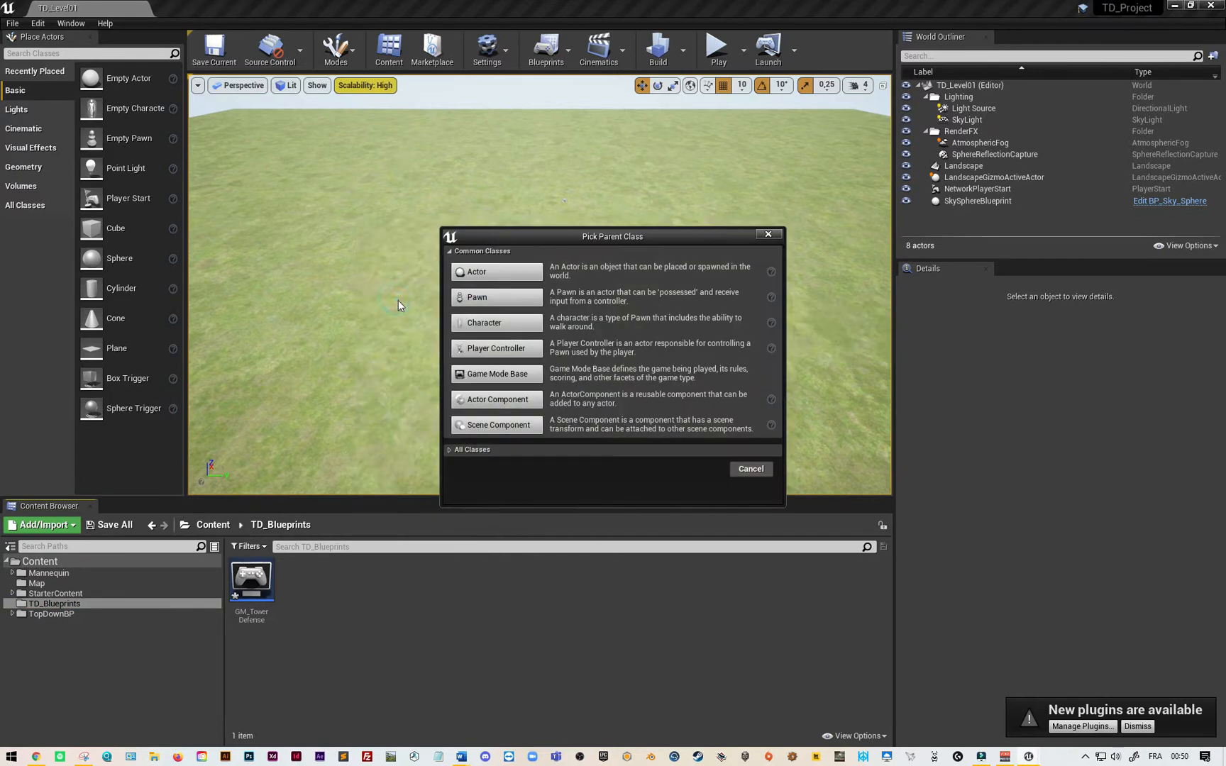
pyautogui.click(508, 354)
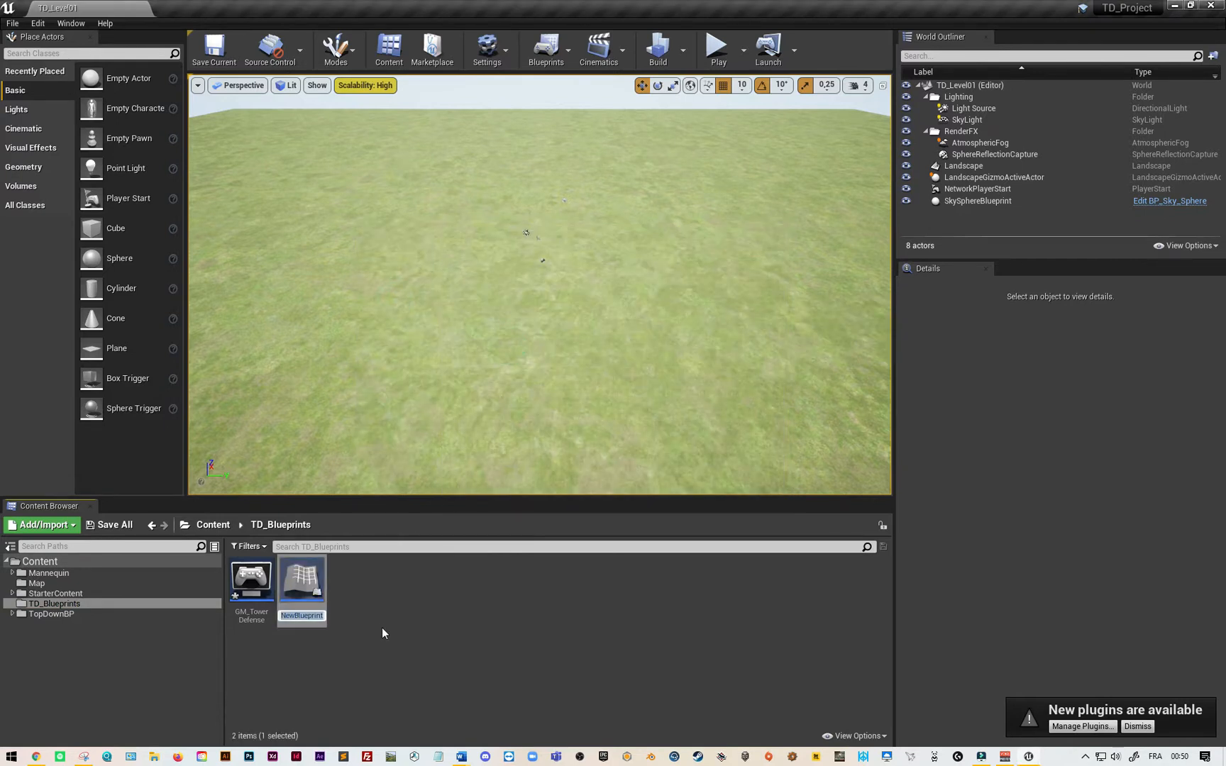
pyautogui.write('PC_')
pyautogui.write('Tower')
pyautogui.write('Defense')
pyautogui.click(380, 623)
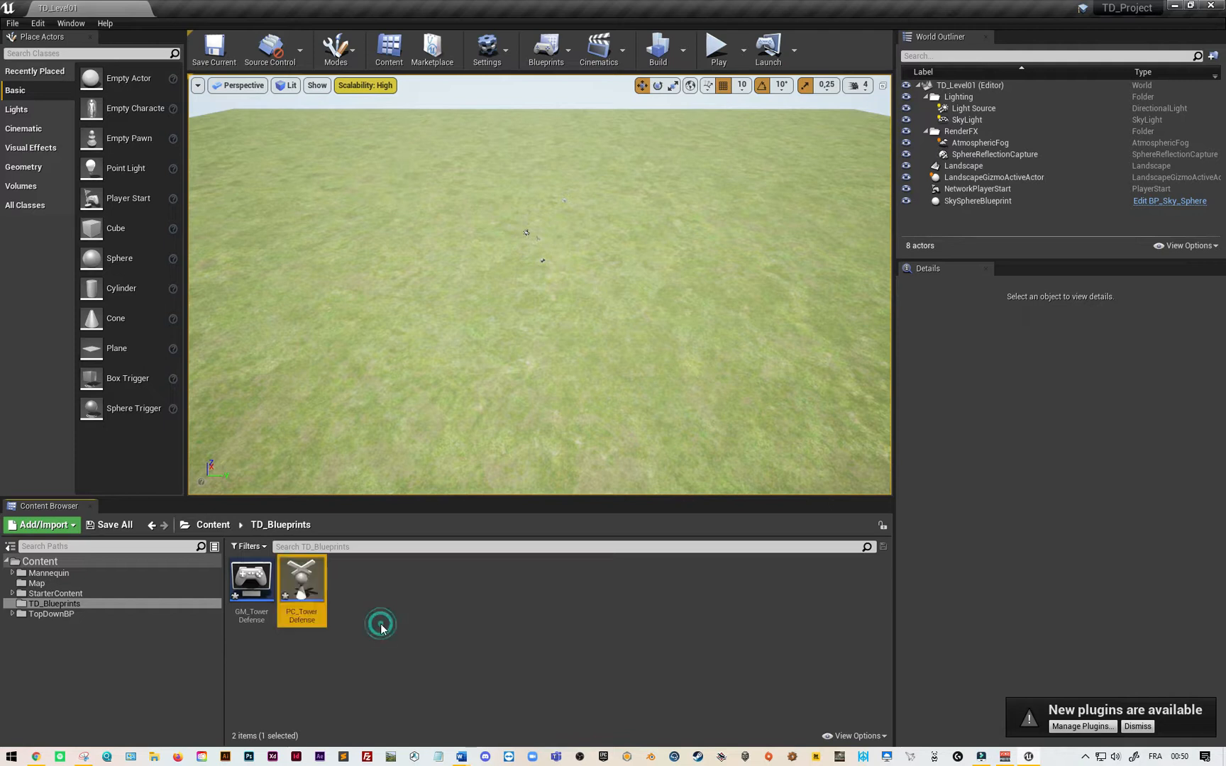
# - Set the default game mode's Player Controller Class to PC_TowerDefense in the project's Maps & Modes settings
pyautogui.click(38, 23)
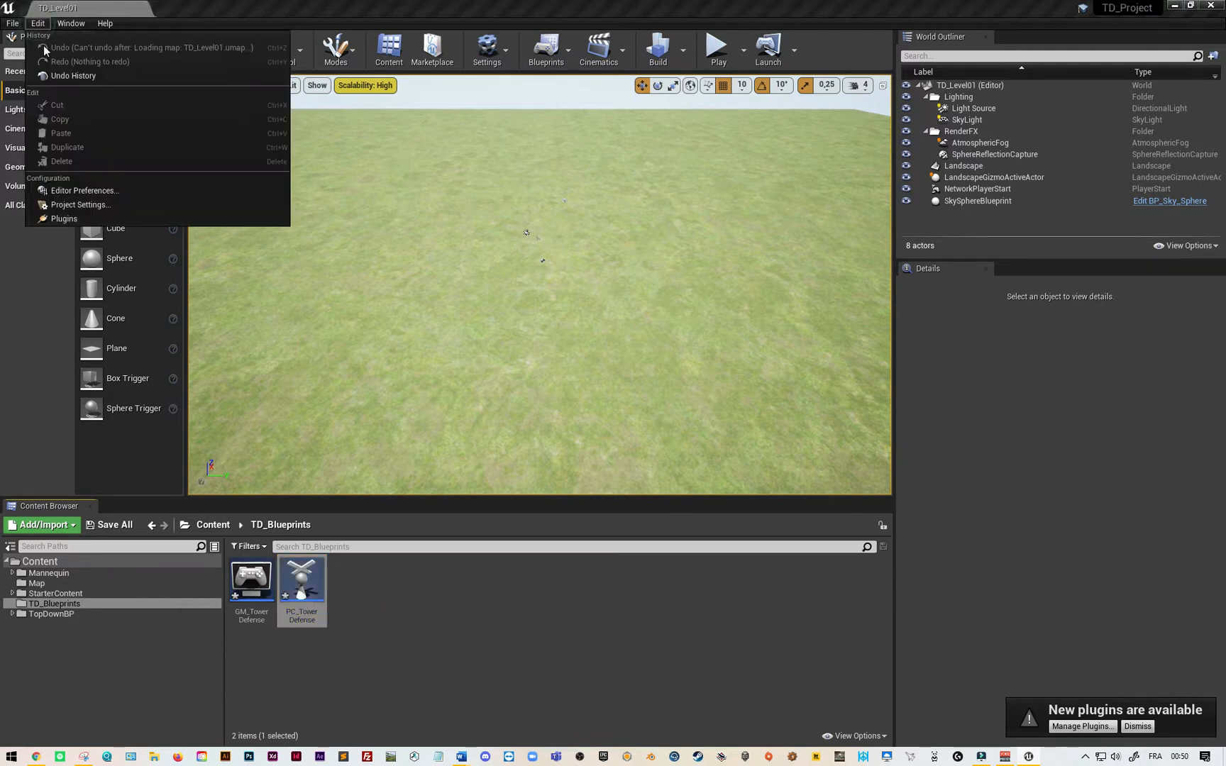
pyautogui.click(91, 205)
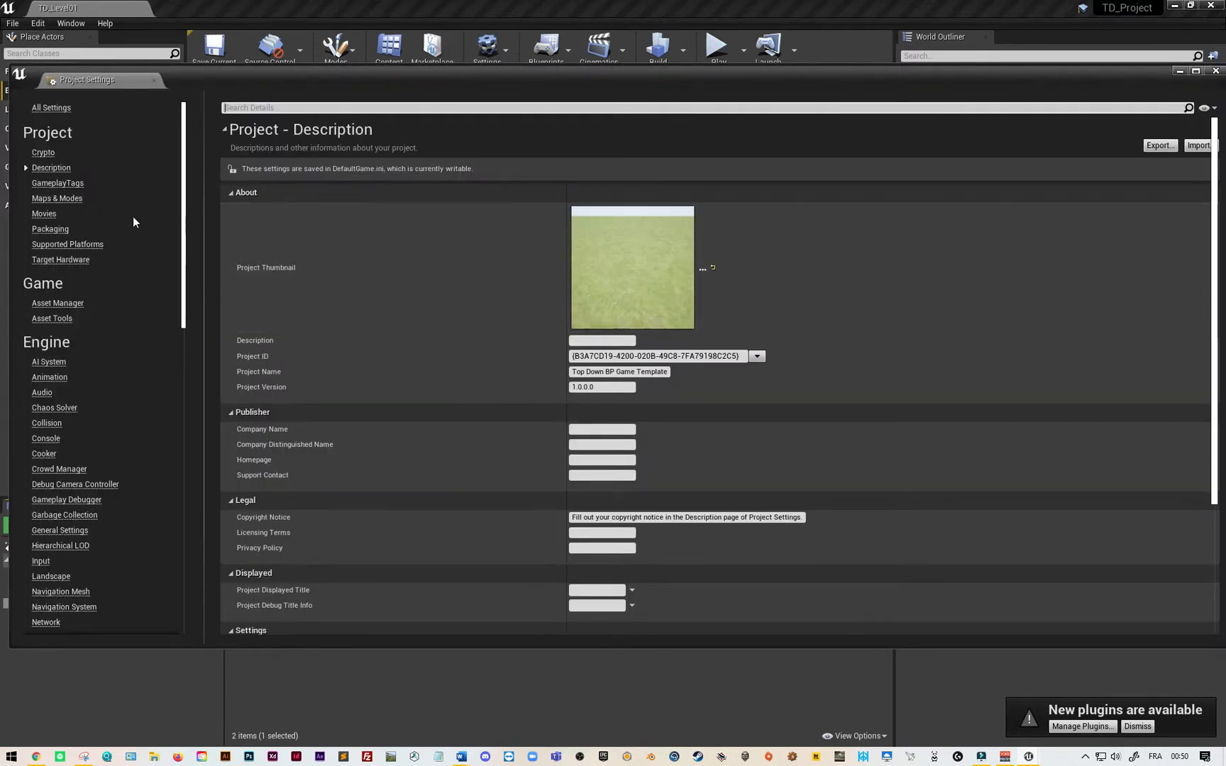
pyautogui.click(57, 200)
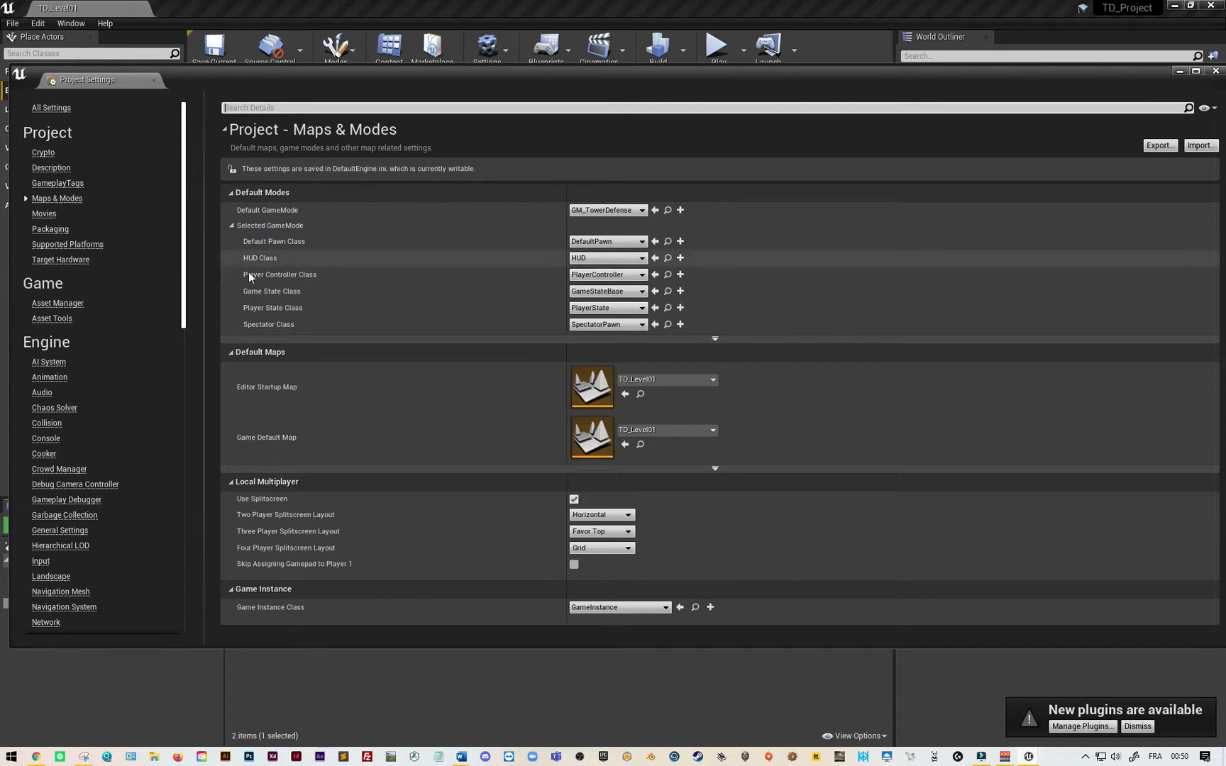
pyautogui.click(643, 276)
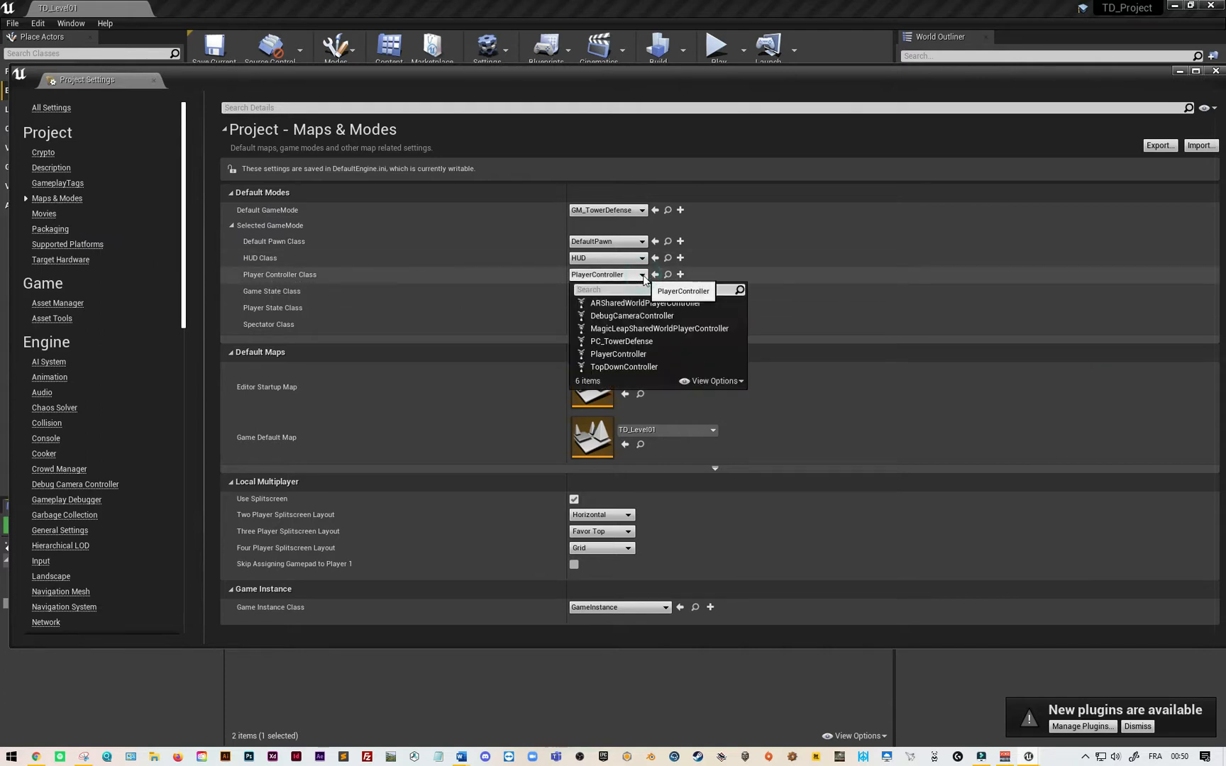
pyautogui.click(625, 341)
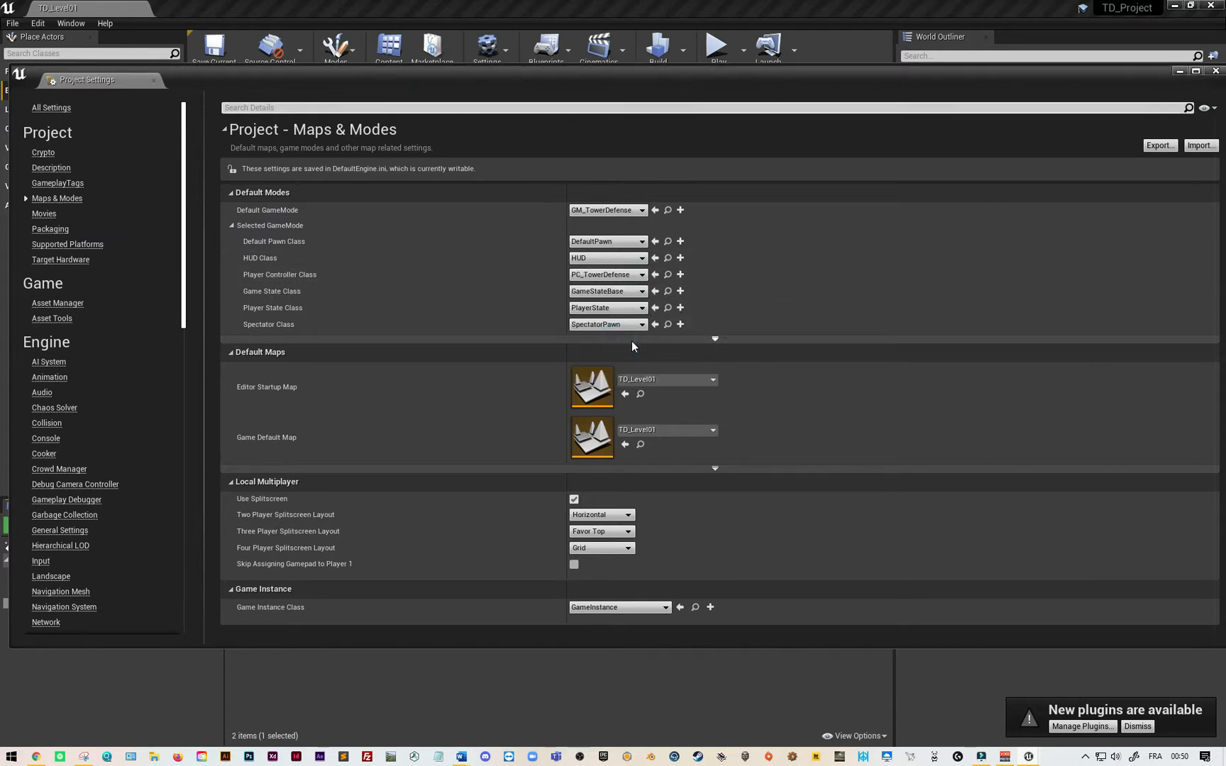
pyautogui.click(1215, 71)
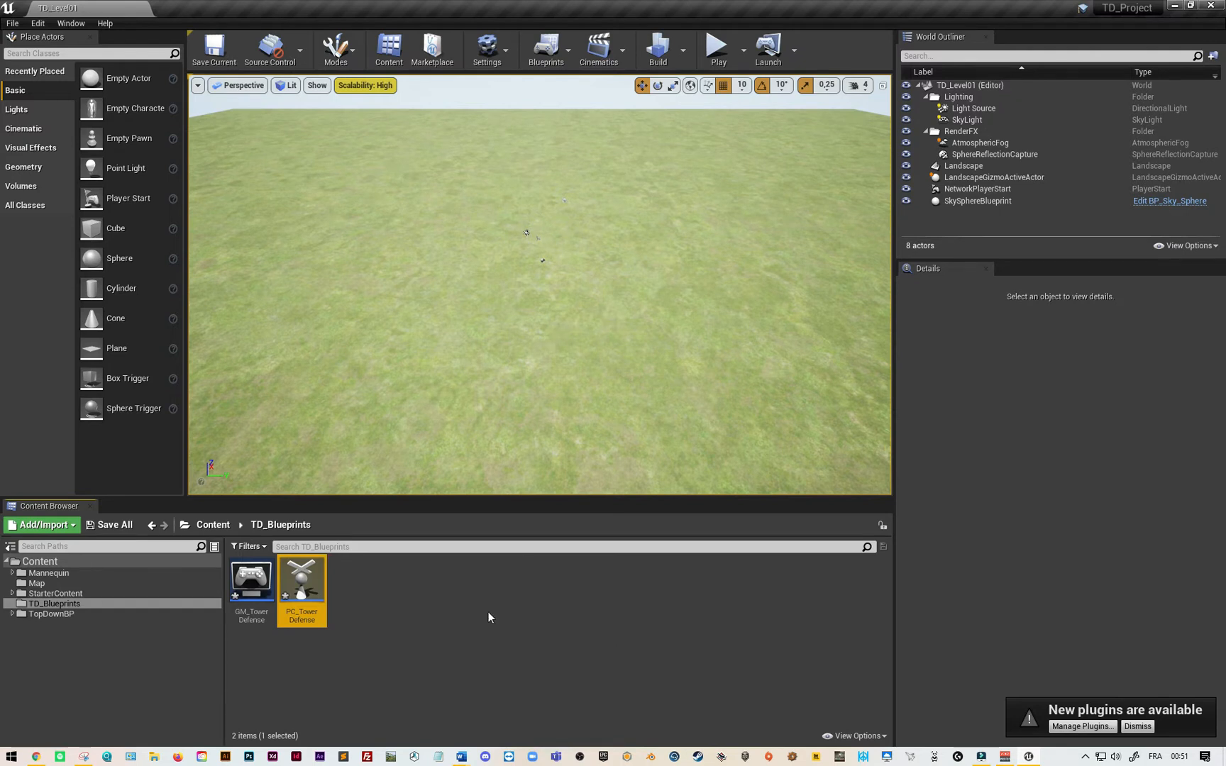
# - Open the PC_TowerDefense blueprint and delete the Event Tick node from its event graph
pyautogui.doubleClick(306, 585)
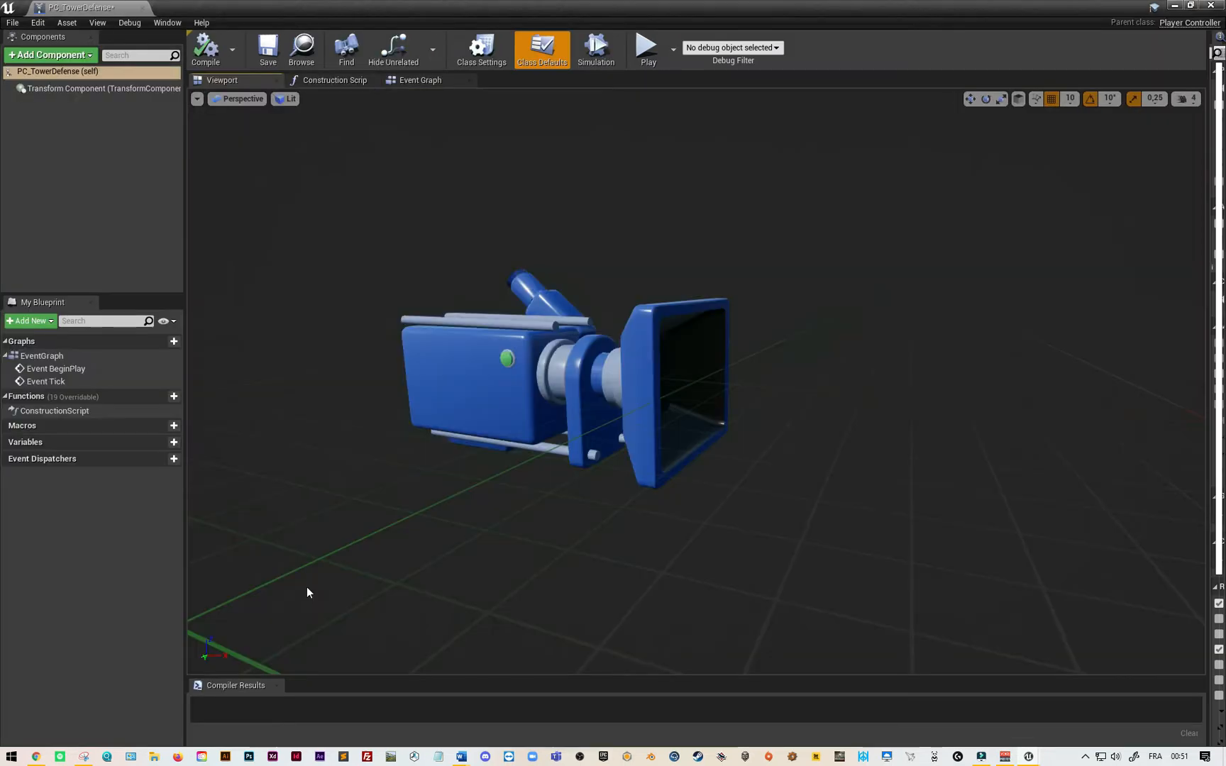
pyautogui.click(421, 80)
pyautogui.moveTo(655, 389); pyautogui.dragTo(221, 344, button='right')
pyautogui.moveTo(210, 348); pyautogui.dragTo(450, 496)
pyautogui.press('Delete')
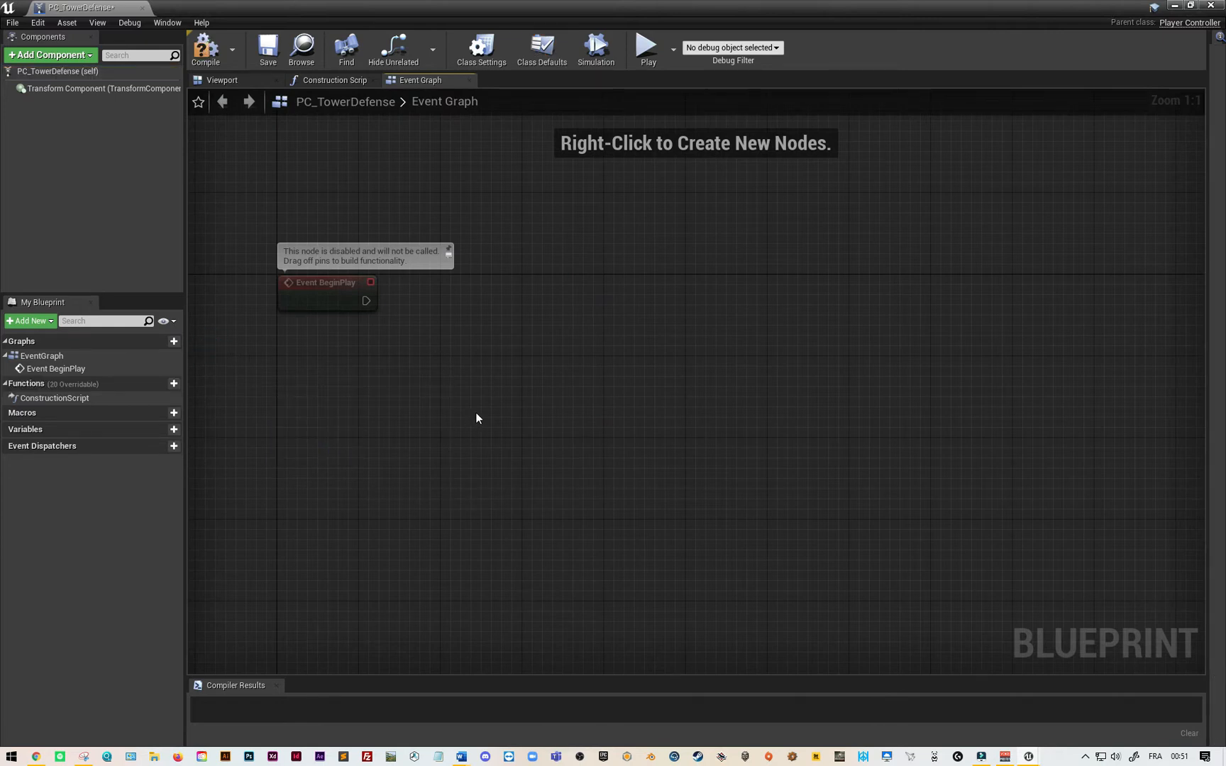
# - Add a Set Input Mode Game And UI node wired from Event BeginPlay and align it beside the event
pyautogui.moveTo(366, 300); pyautogui.dragTo(489, 300)
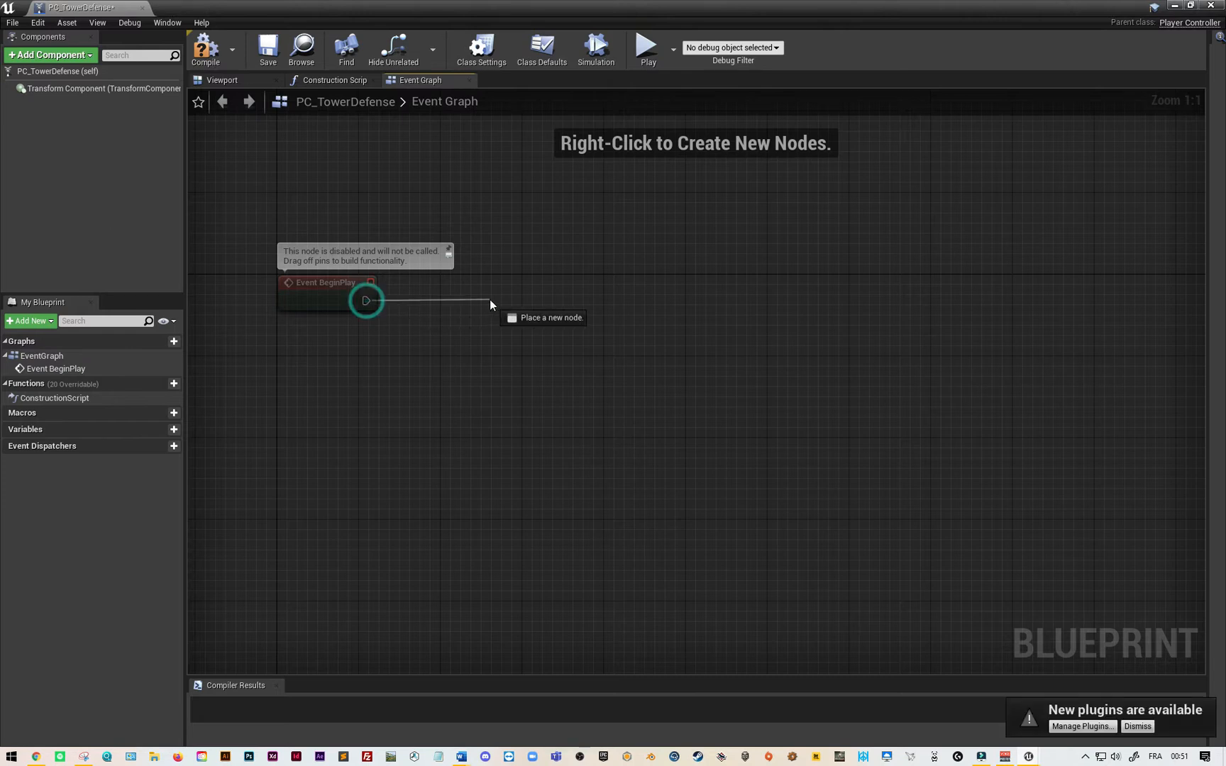
pyautogui.write('set input')
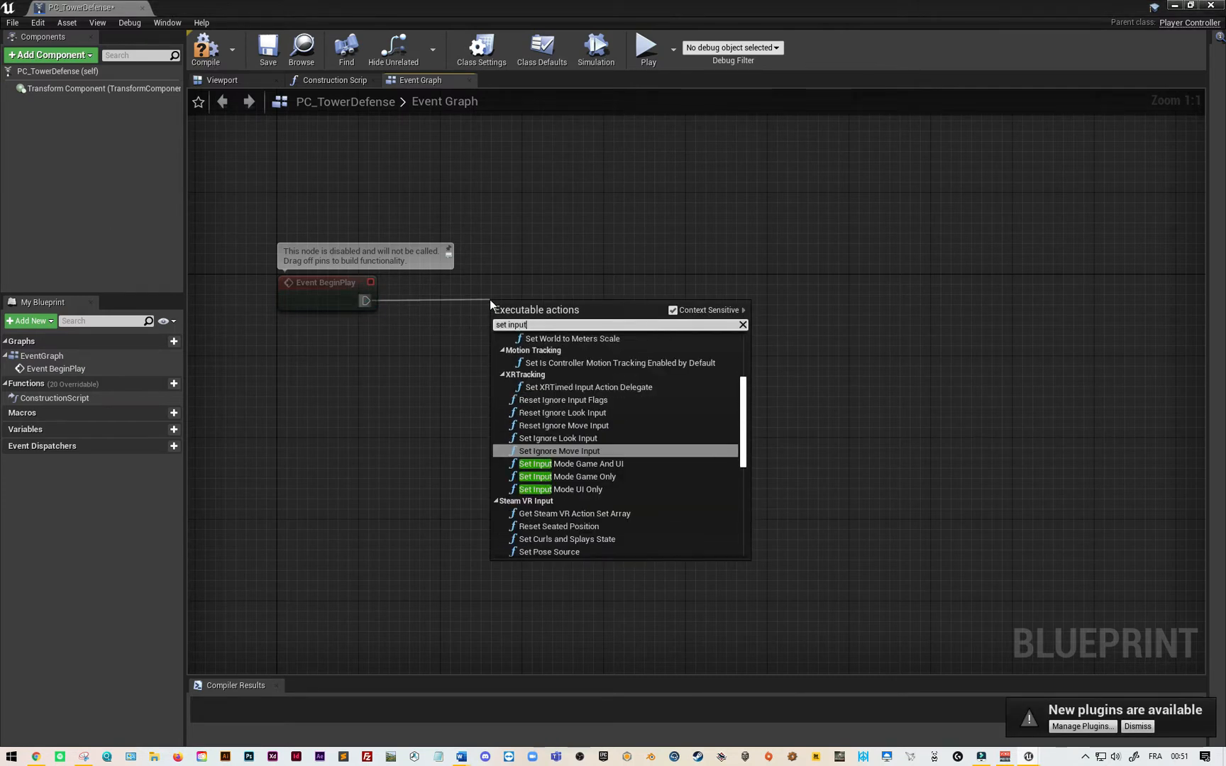
pyautogui.click(629, 464)
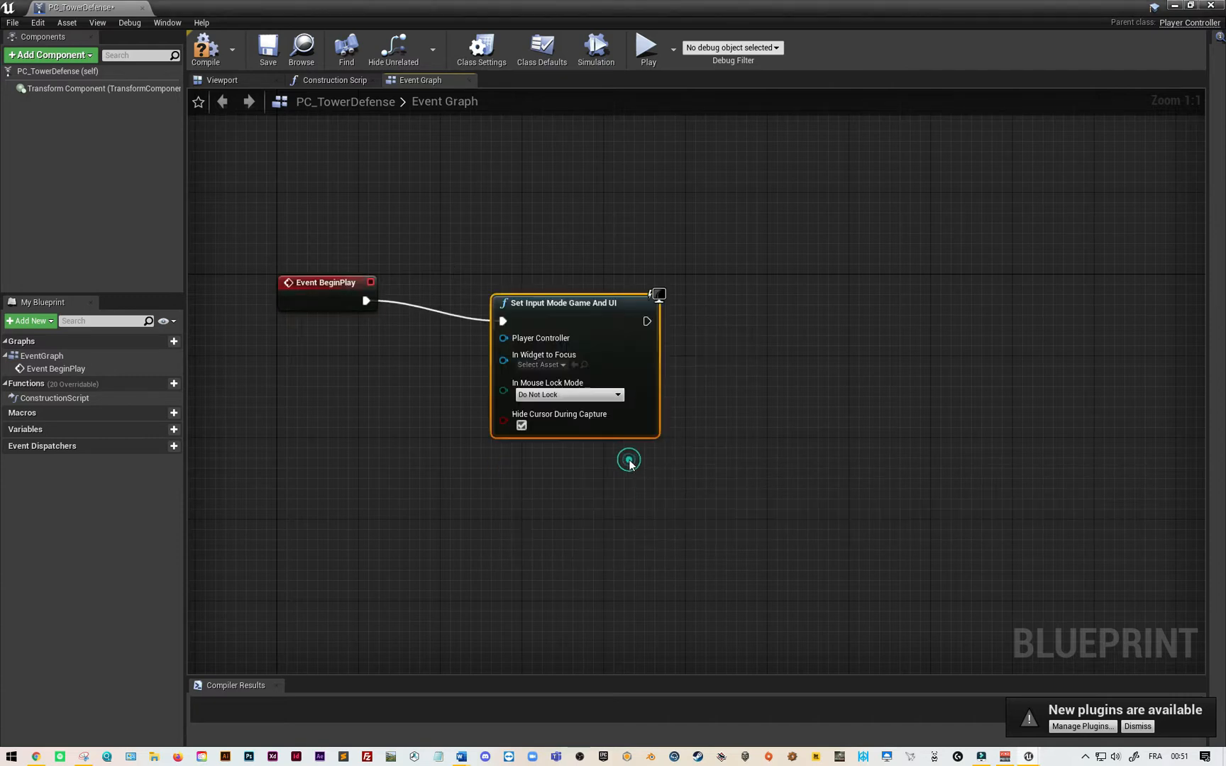
pyautogui.moveTo(584, 304); pyautogui.dragTo(533, 284)
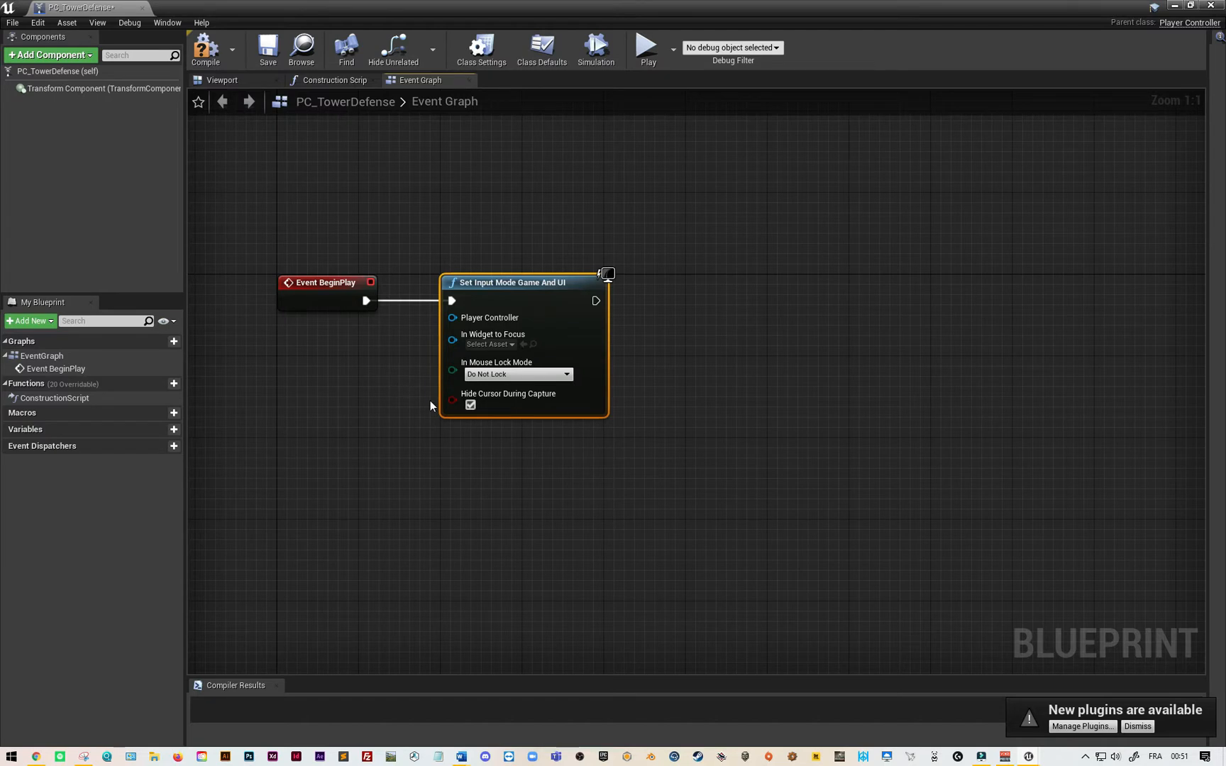
# - Set the input mode node's In Mouse Lock Mode to Lock Always and disable Hide Cursor During Capture
pyautogui.click(544, 377)
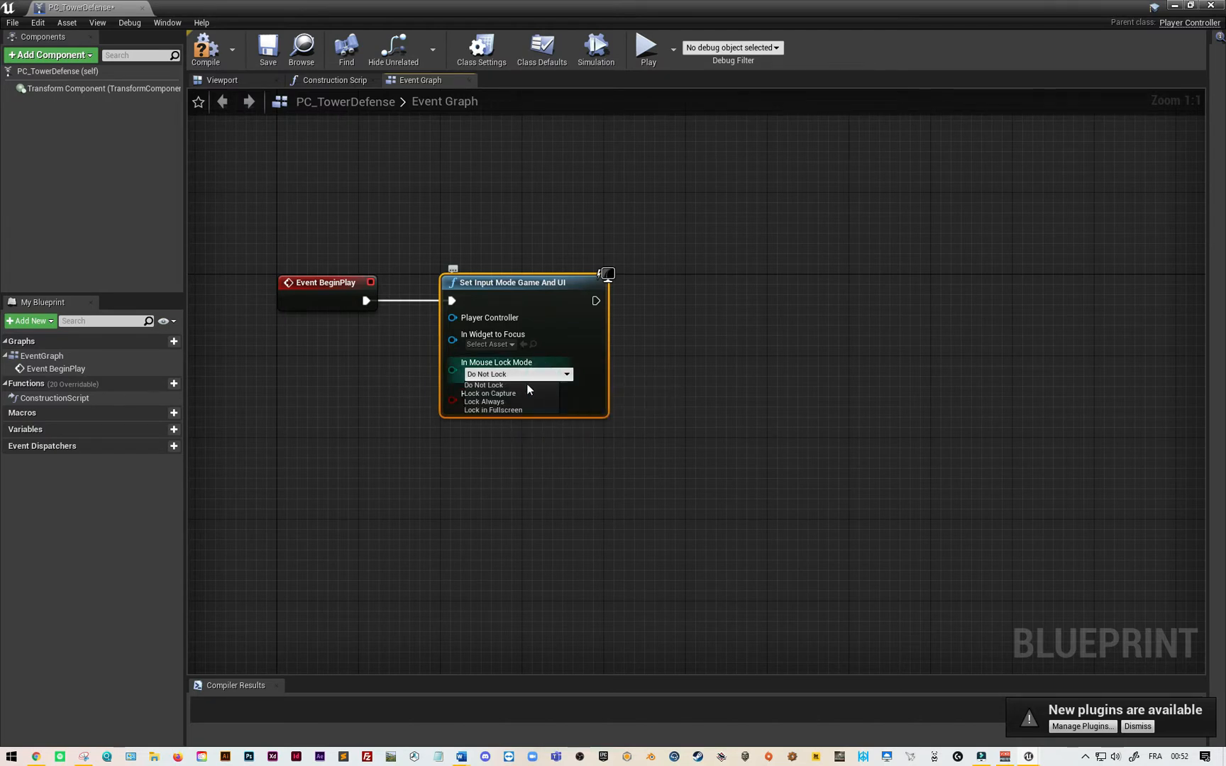
pyautogui.click(489, 401)
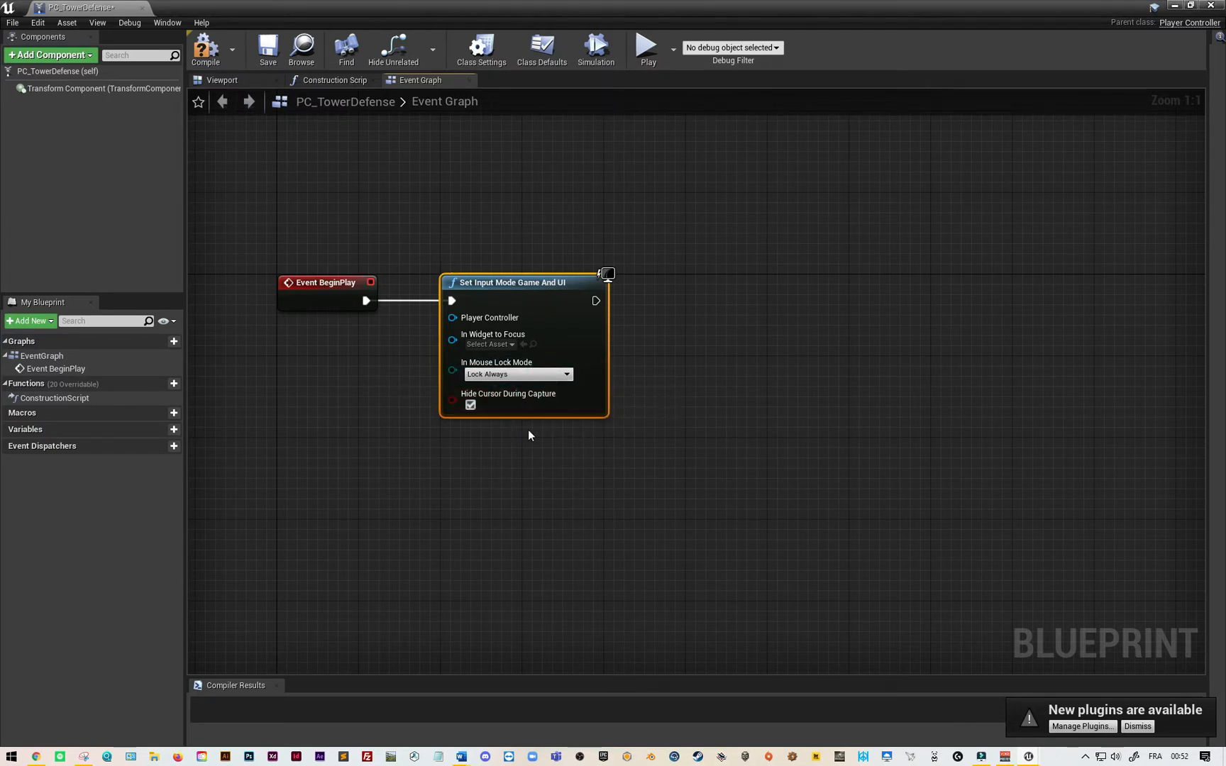
pyautogui.click(472, 405)
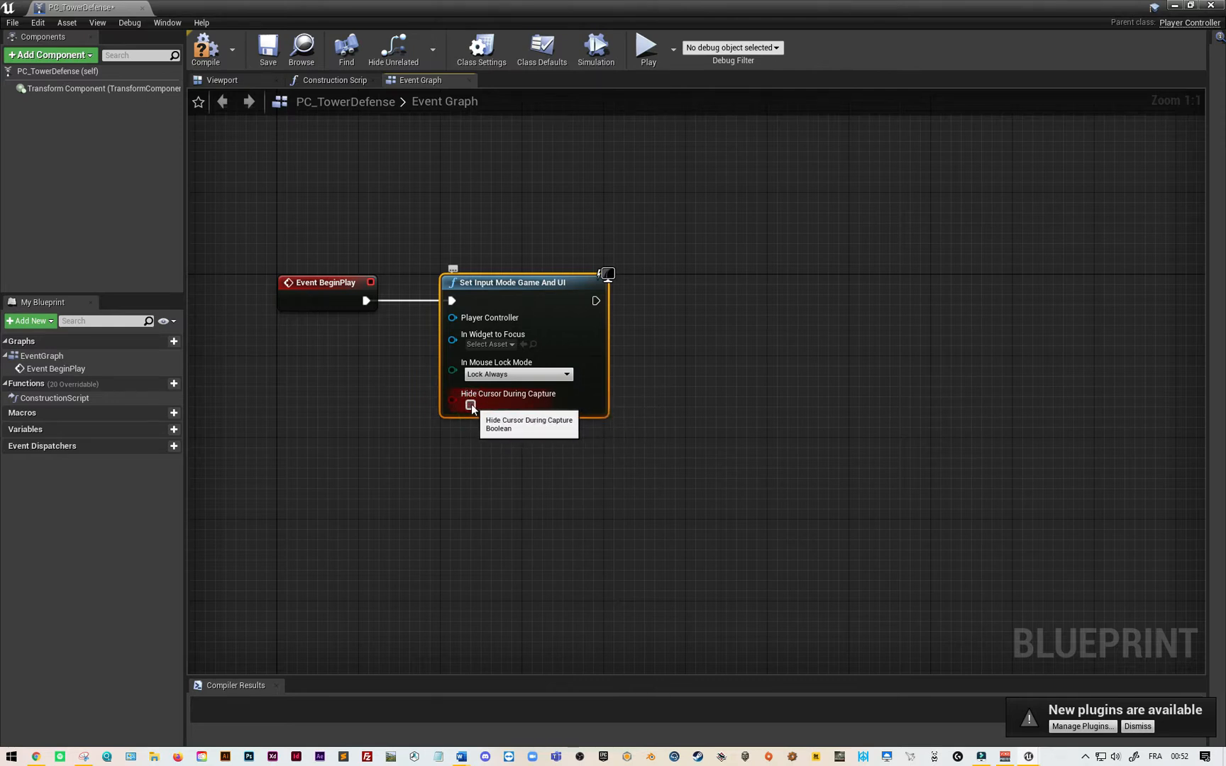
# - Enable Show Mouse Cursor and Enable Click Events in the PC_TowerDefense class defaults, and compile and save the blueprint
pyautogui.click(82, 76)
pyautogui.moveTo(1217, 211); pyautogui.dragTo(887, 206)
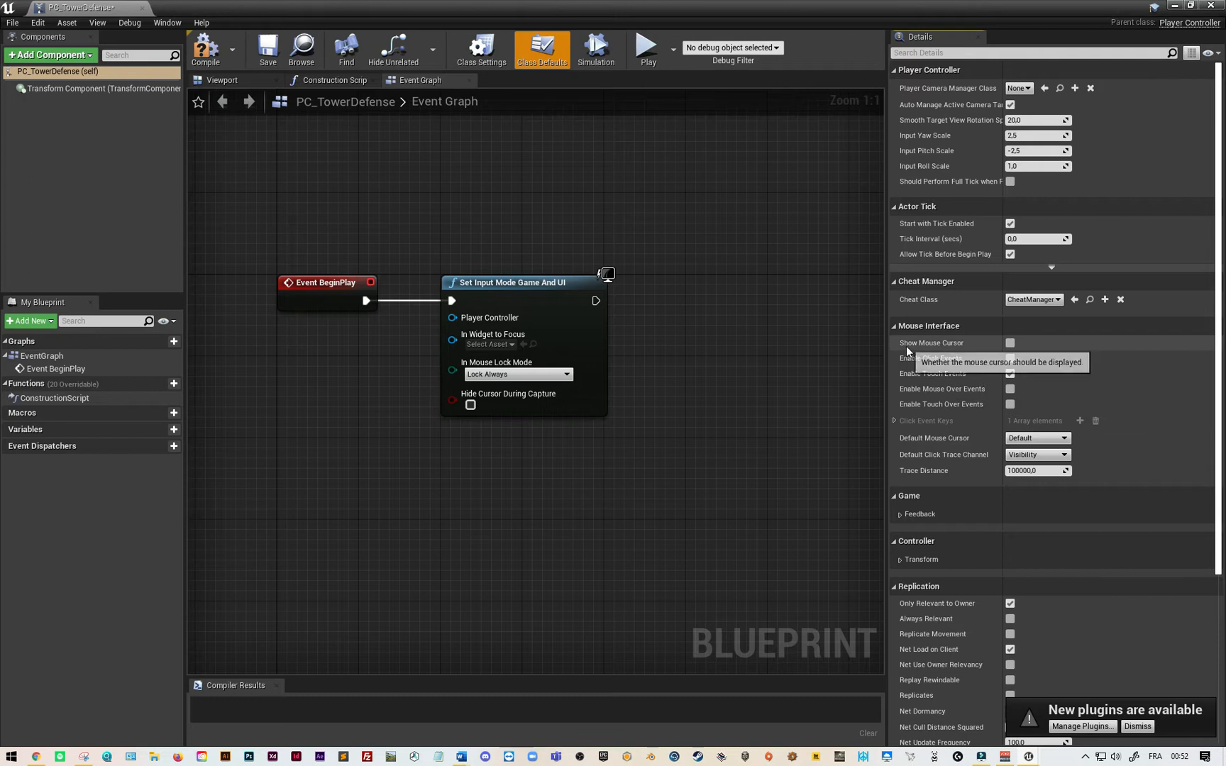
pyautogui.click(1010, 344)
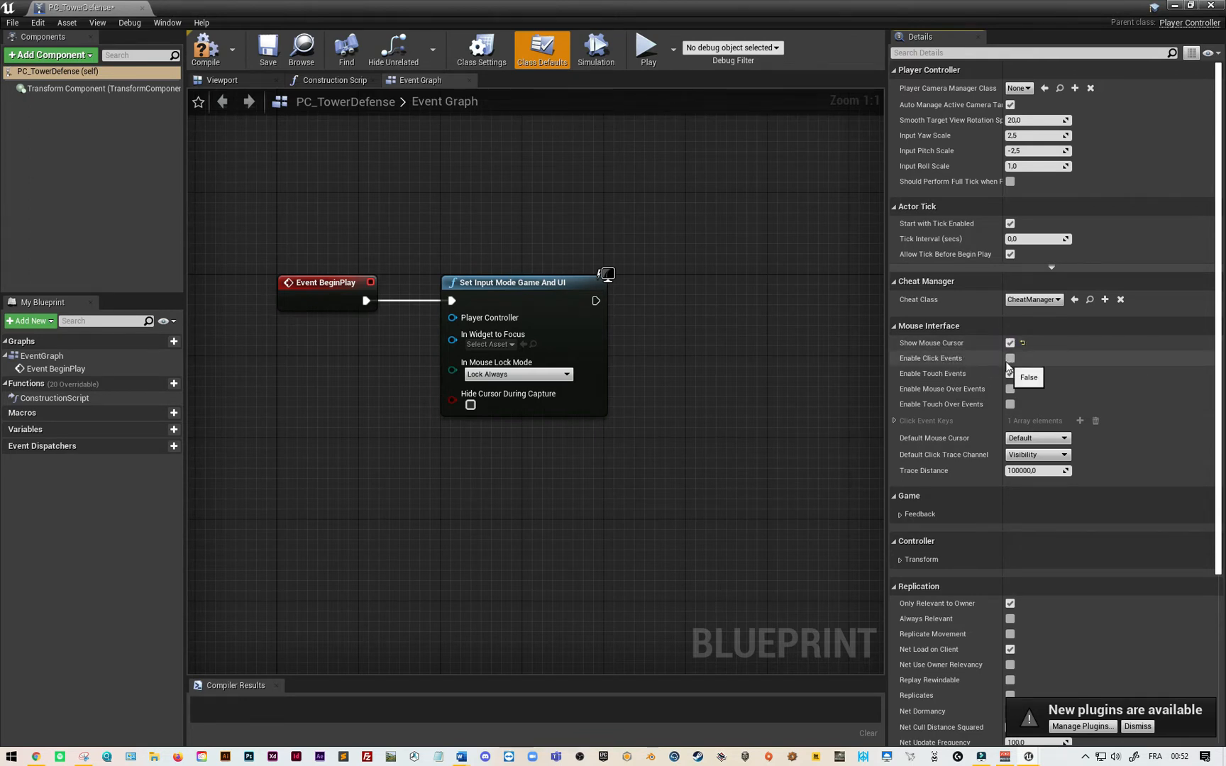
pyautogui.click(1010, 359)
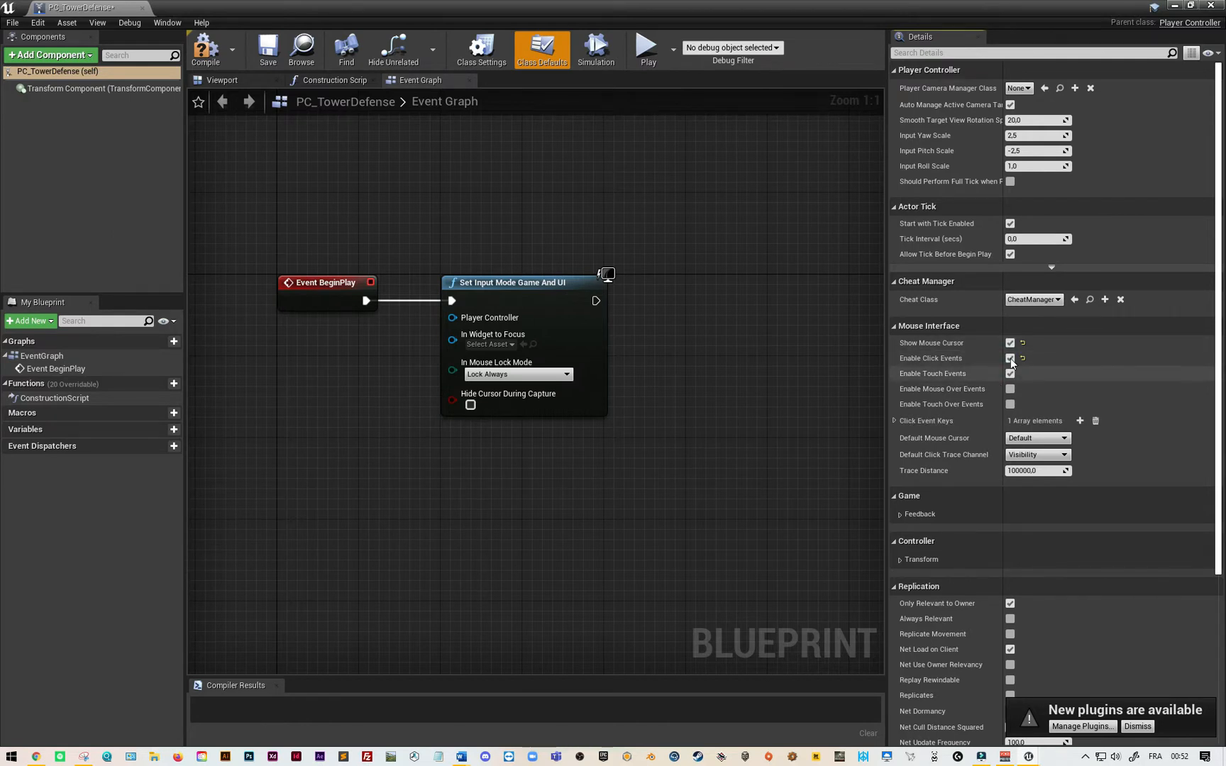
pyautogui.click(206, 49)
pyautogui.click(268, 51)
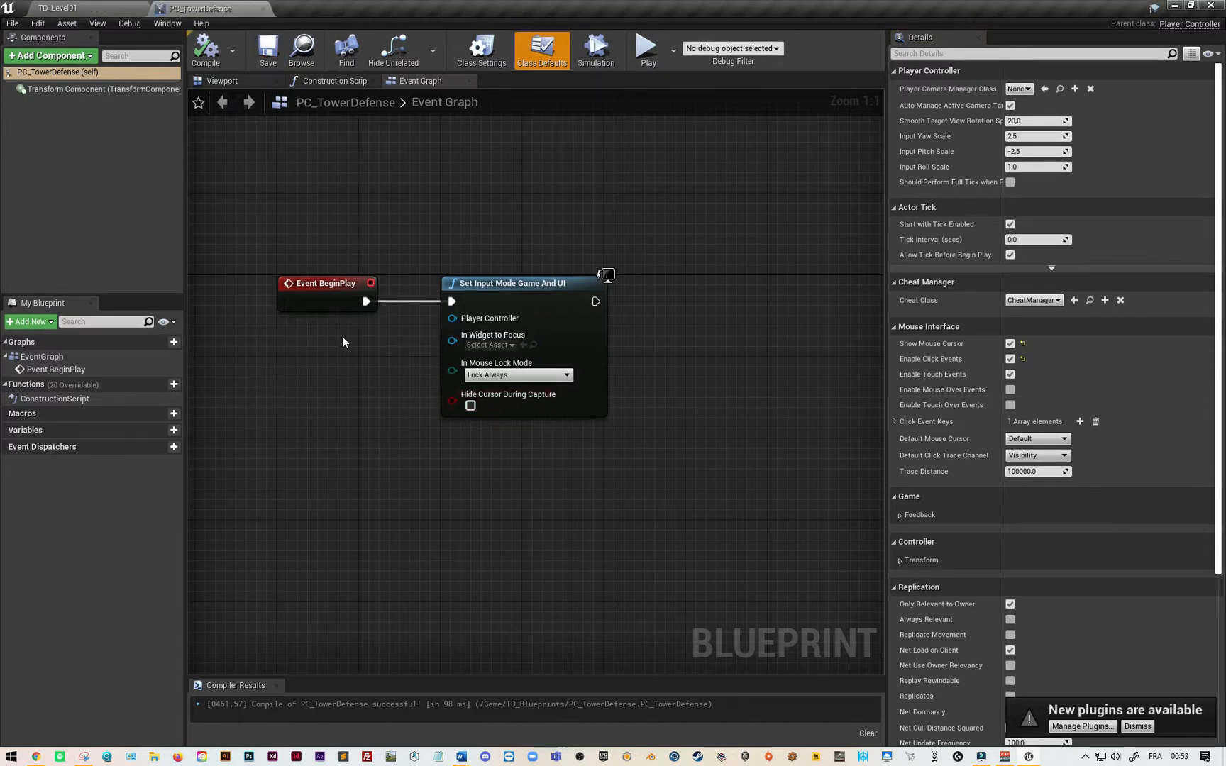
# - Wire a reference to Self into the Set Input Mode Game And UI node's Player Controller input, and compile and save PC_TowerDefense
pyautogui.moveTo(452, 318); pyautogui.dragTo(381, 366)
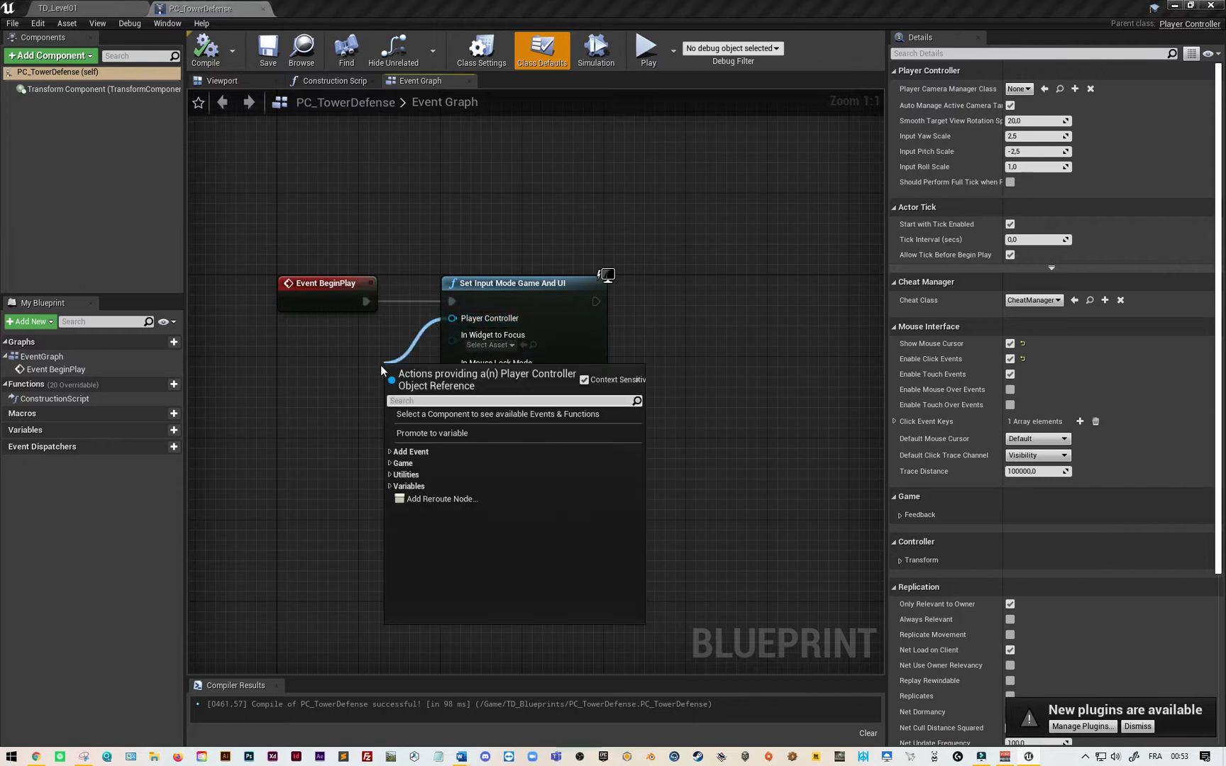
pyautogui.write('self')
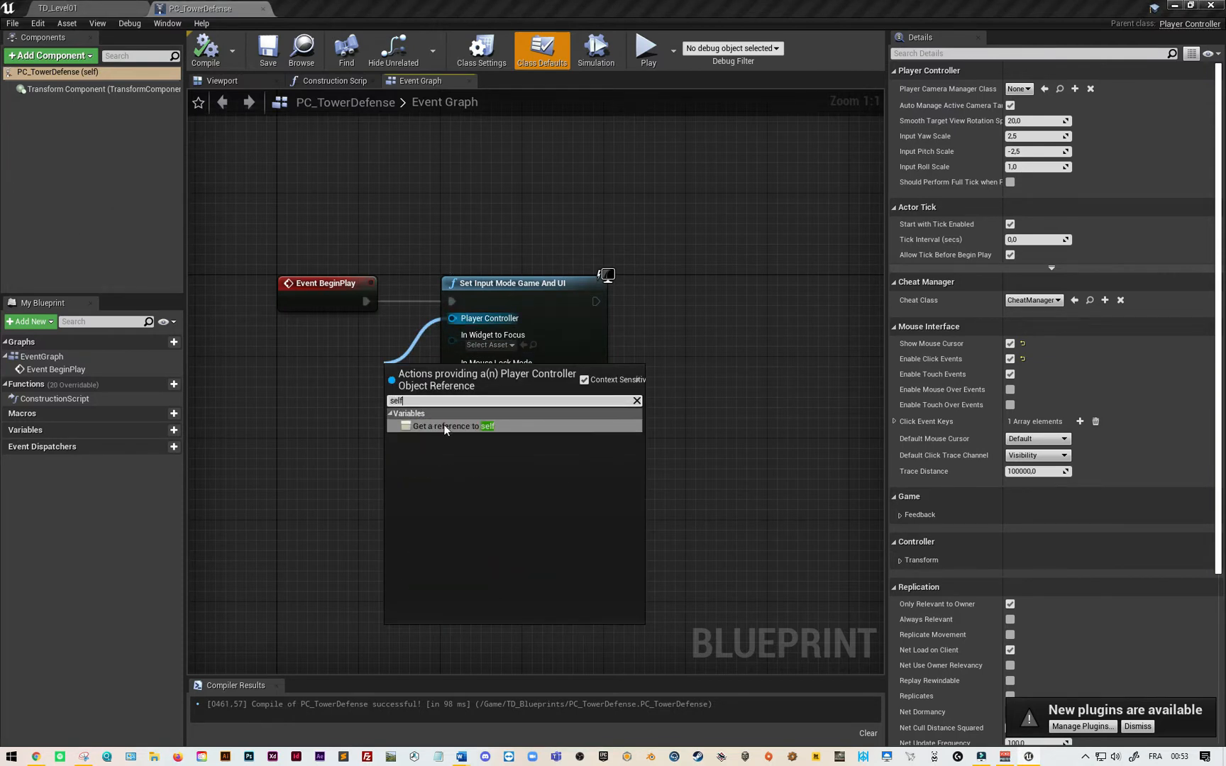
pyautogui.click(437, 425)
pyautogui.moveTo(419, 387); pyautogui.dragTo(344, 347)
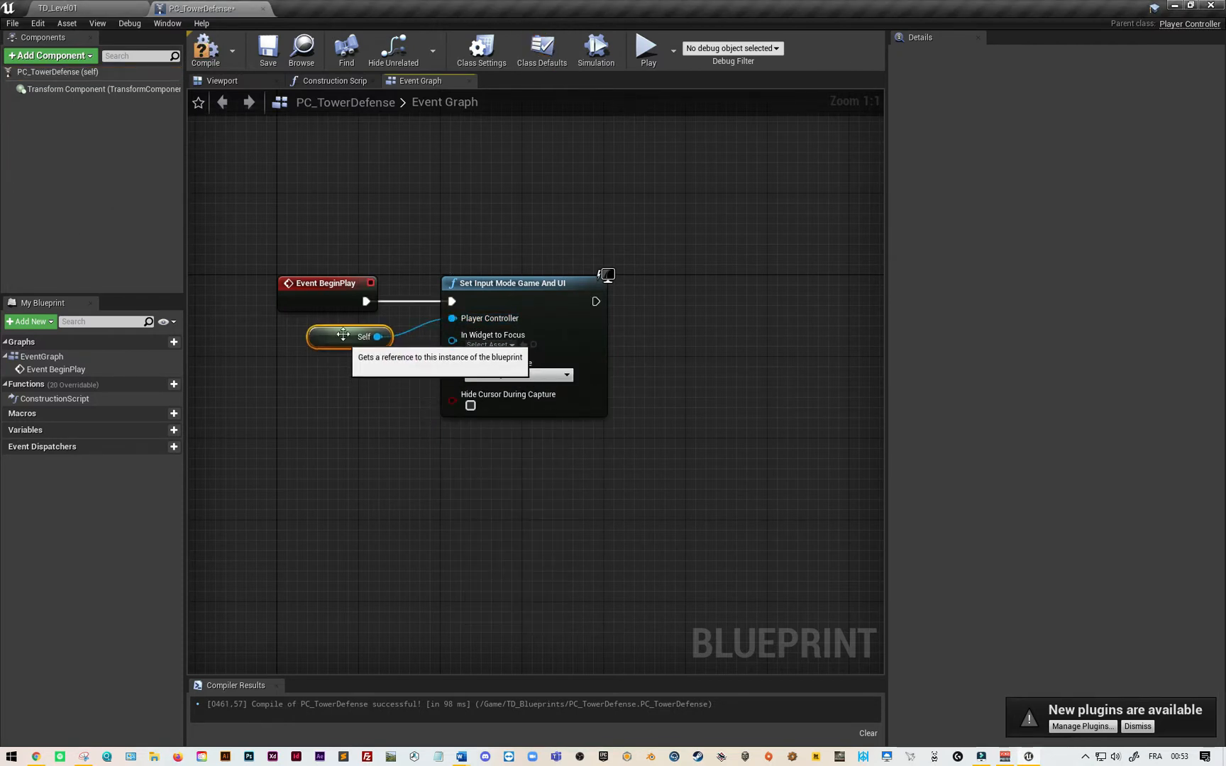
pyautogui.click(206, 48)
pyautogui.click(264, 54)
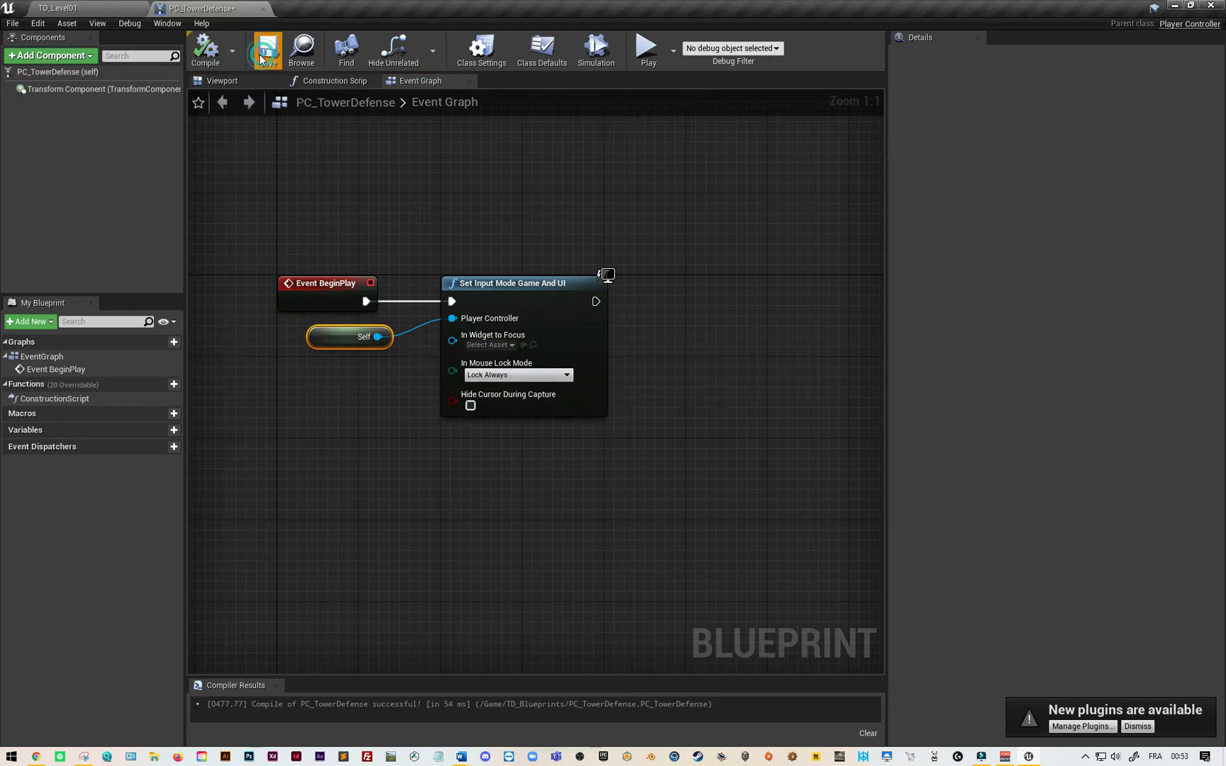
# - Create a Pawn blueprint named TD_Cam in the TD_Blueprints folder of TD_Level01's content
pyautogui.click(105, 9)
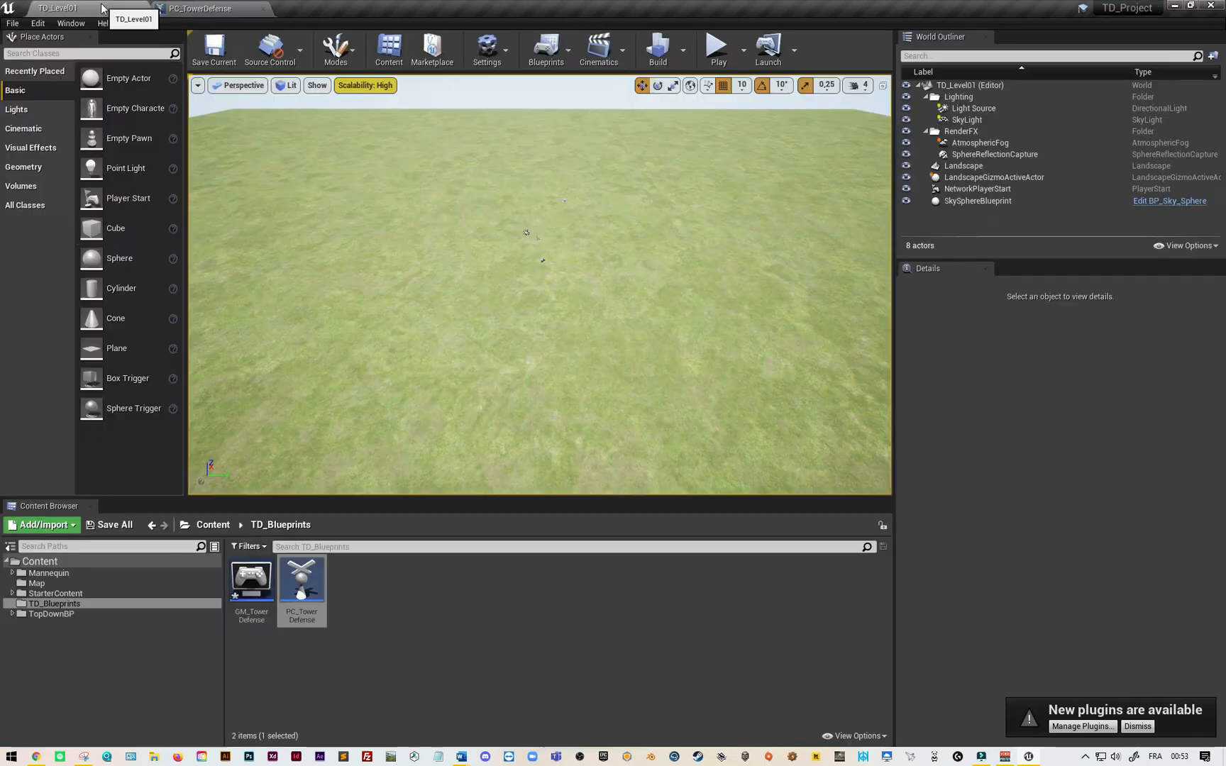
pyautogui.rightClick(395, 608)
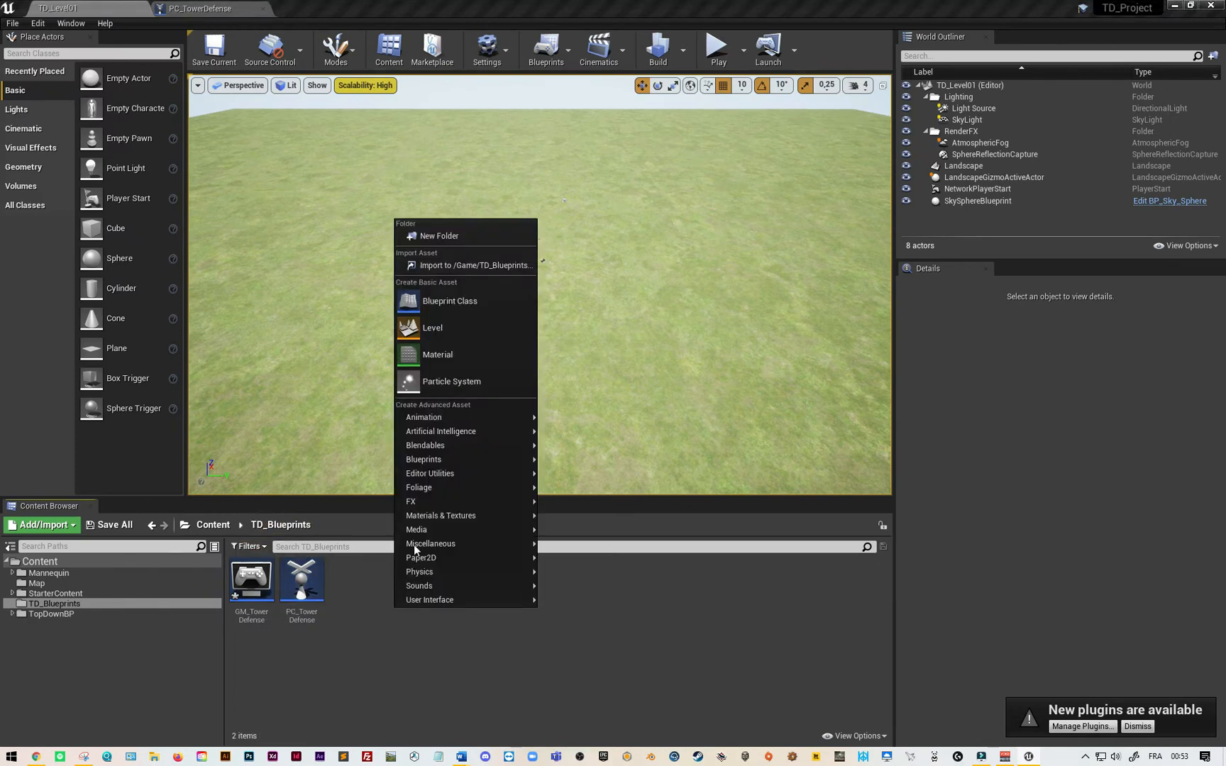
pyautogui.click(459, 306)
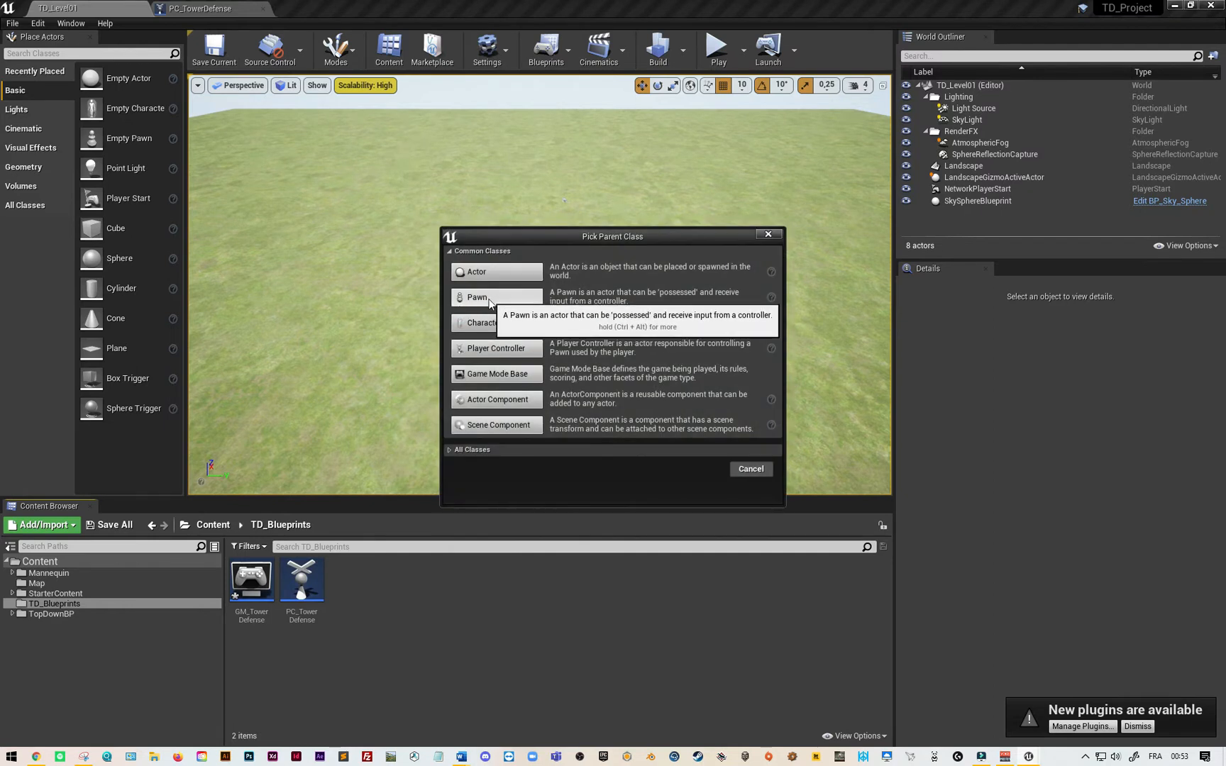
pyautogui.click(478, 298)
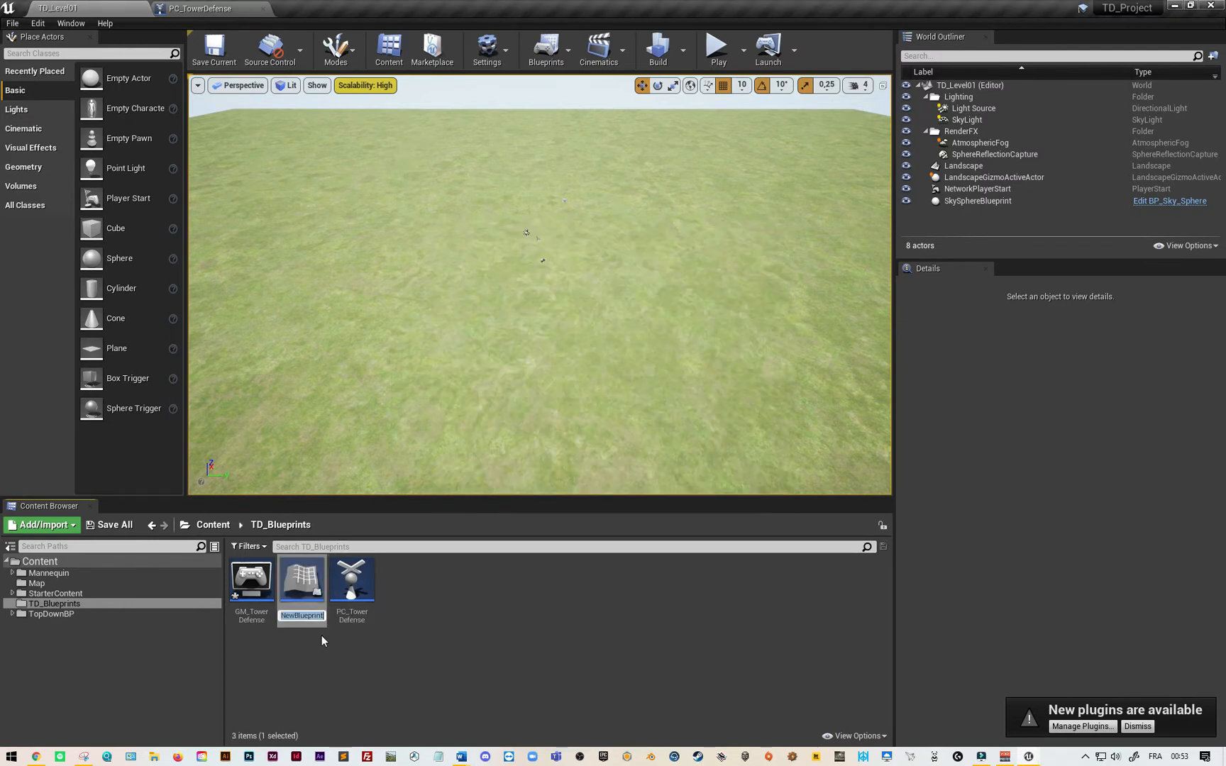
pyautogui.write('TD_Cam')
pyautogui.press('Return')
# - Open the TD_Cam blueprint and add a Sphere component under DefaultSceneRoot
pyautogui.doubleClick(353, 588)
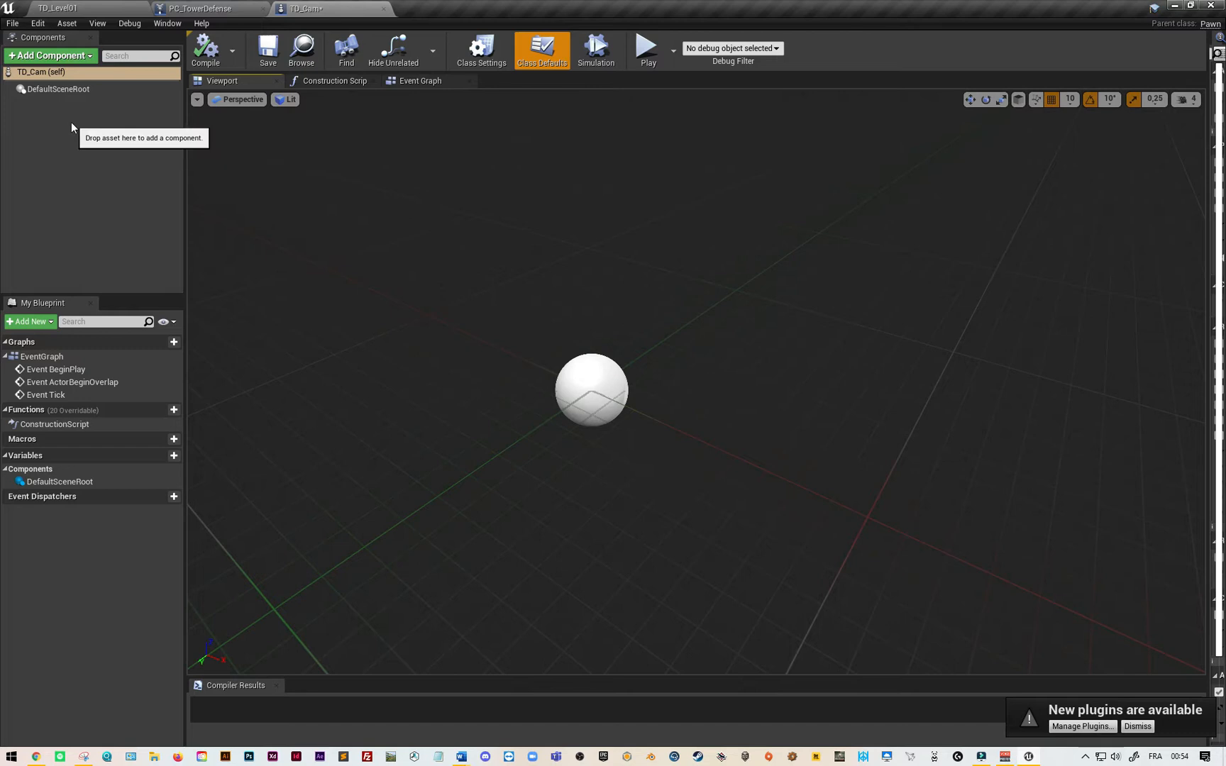
pyautogui.click(84, 57)
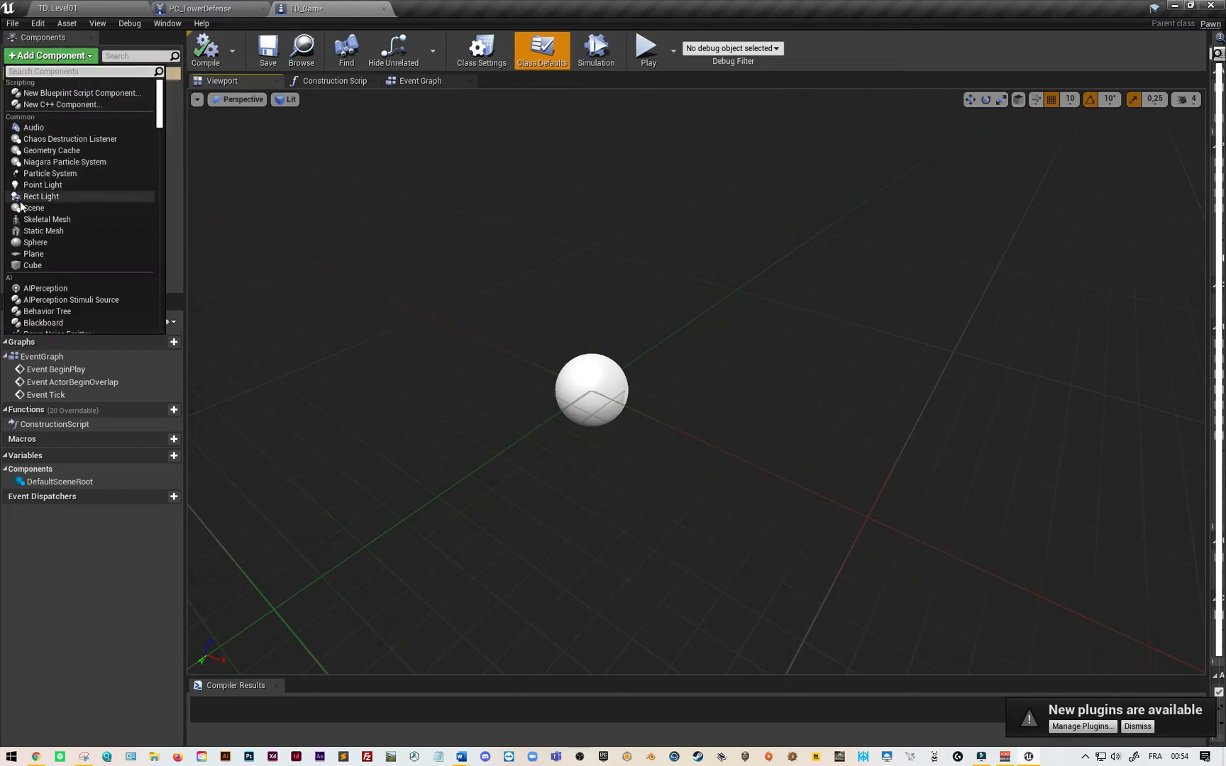
pyautogui.click(37, 243)
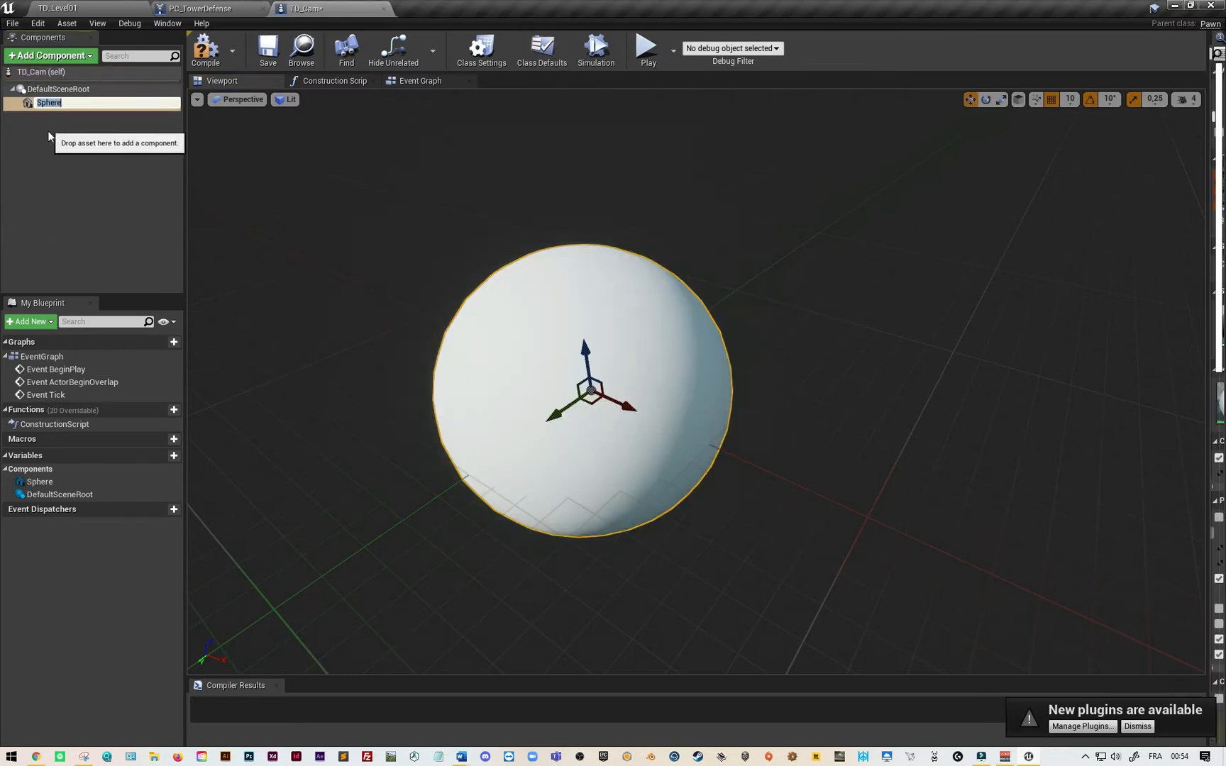
pyautogui.moveTo(393, 413); pyautogui.dragTo(437, 401, button='right')
pyautogui.press('s')
pyautogui.press('w')
pyautogui.press('s')
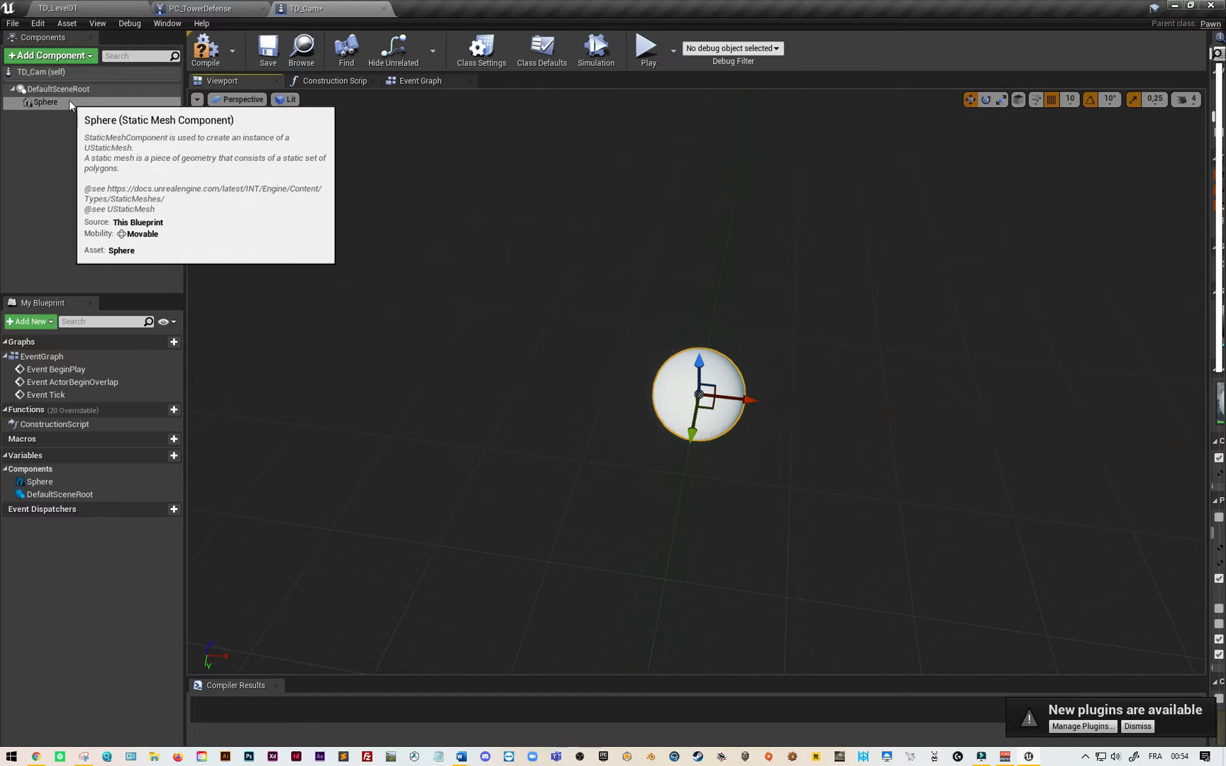
# - Add a Spring Arm component under the Sphere and a Camera component under the Spring Arm
pyautogui.click(64, 55)
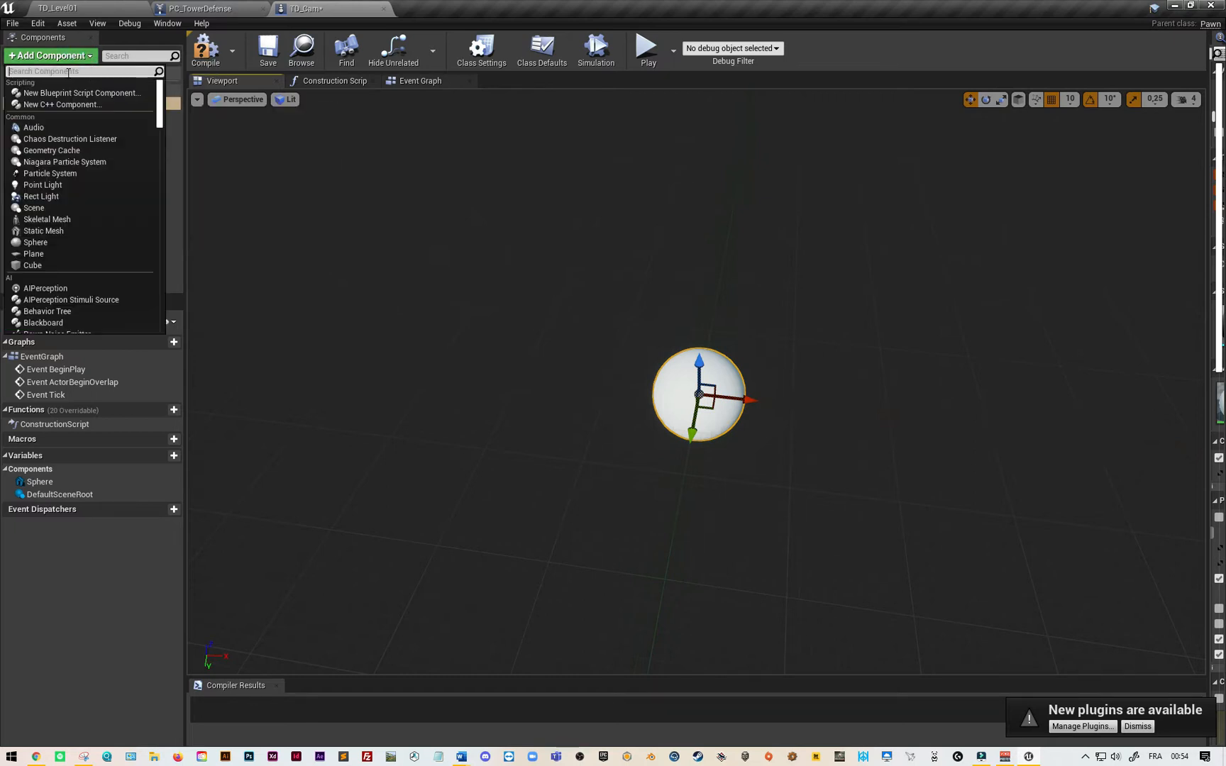
pyautogui.write('spring')
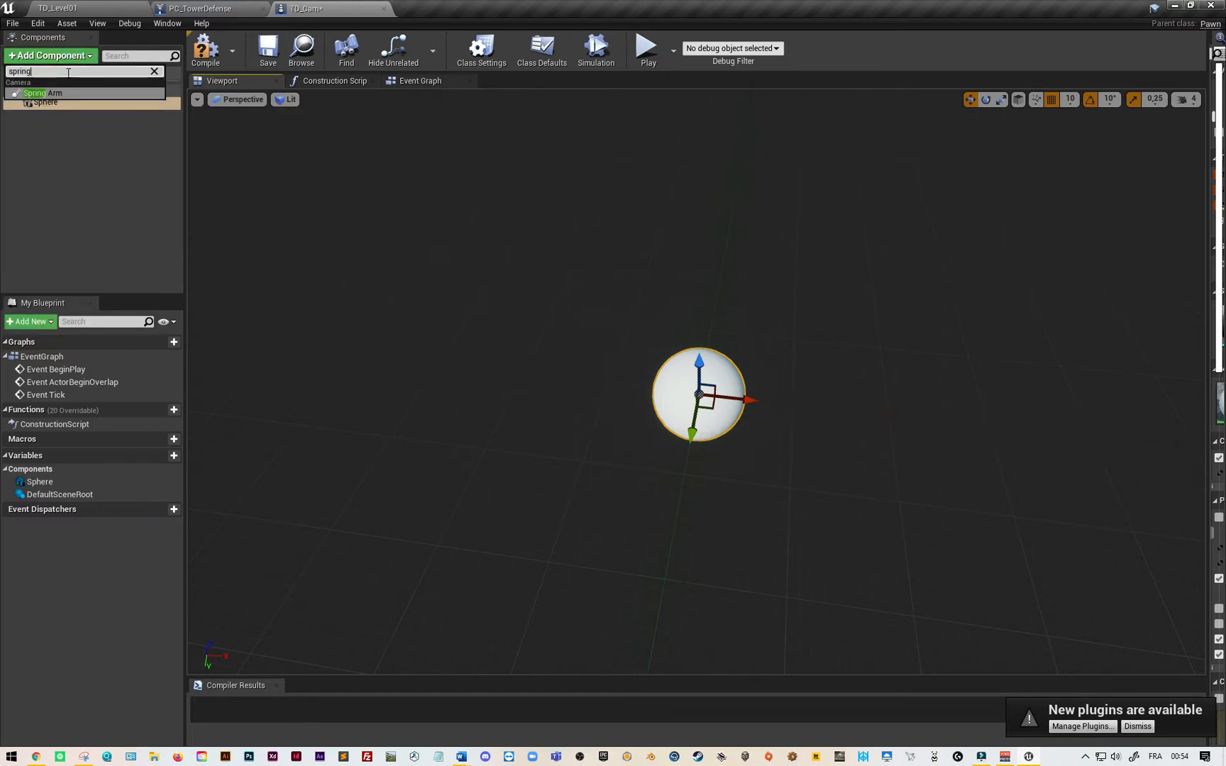
pyautogui.click(65, 90)
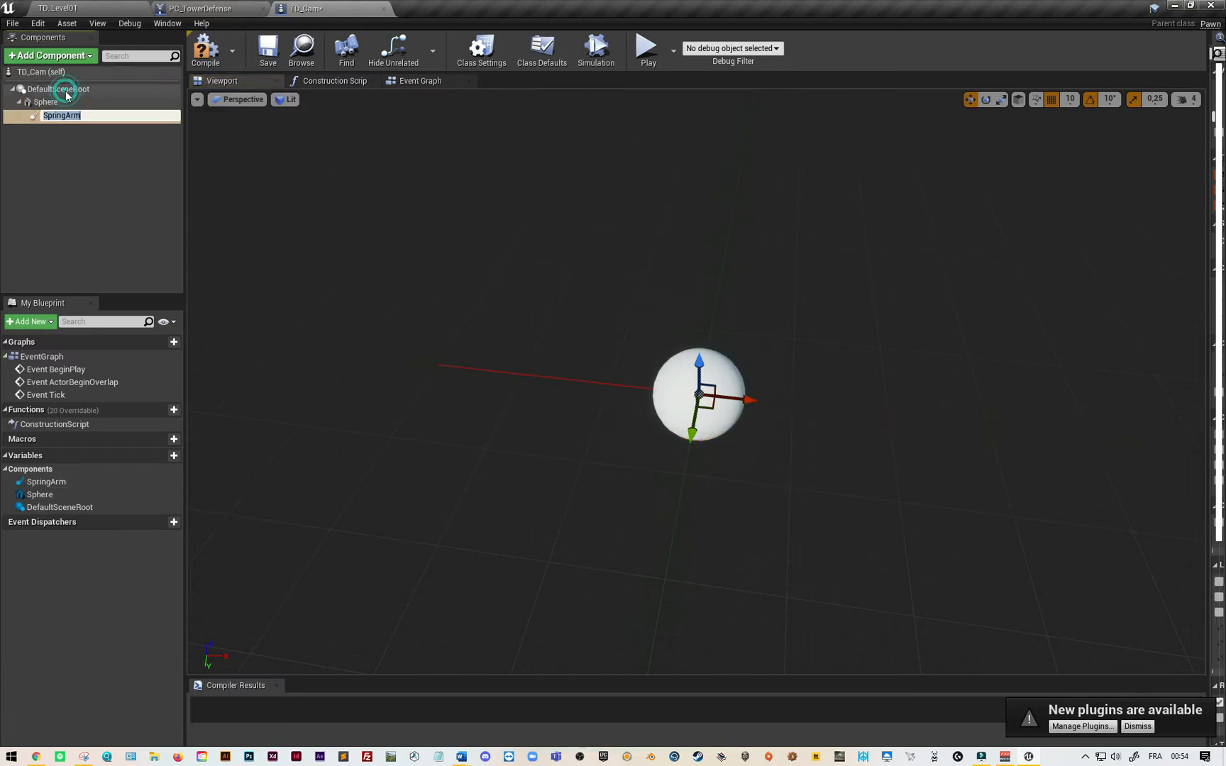
pyautogui.click(73, 118)
pyautogui.click(86, 56)
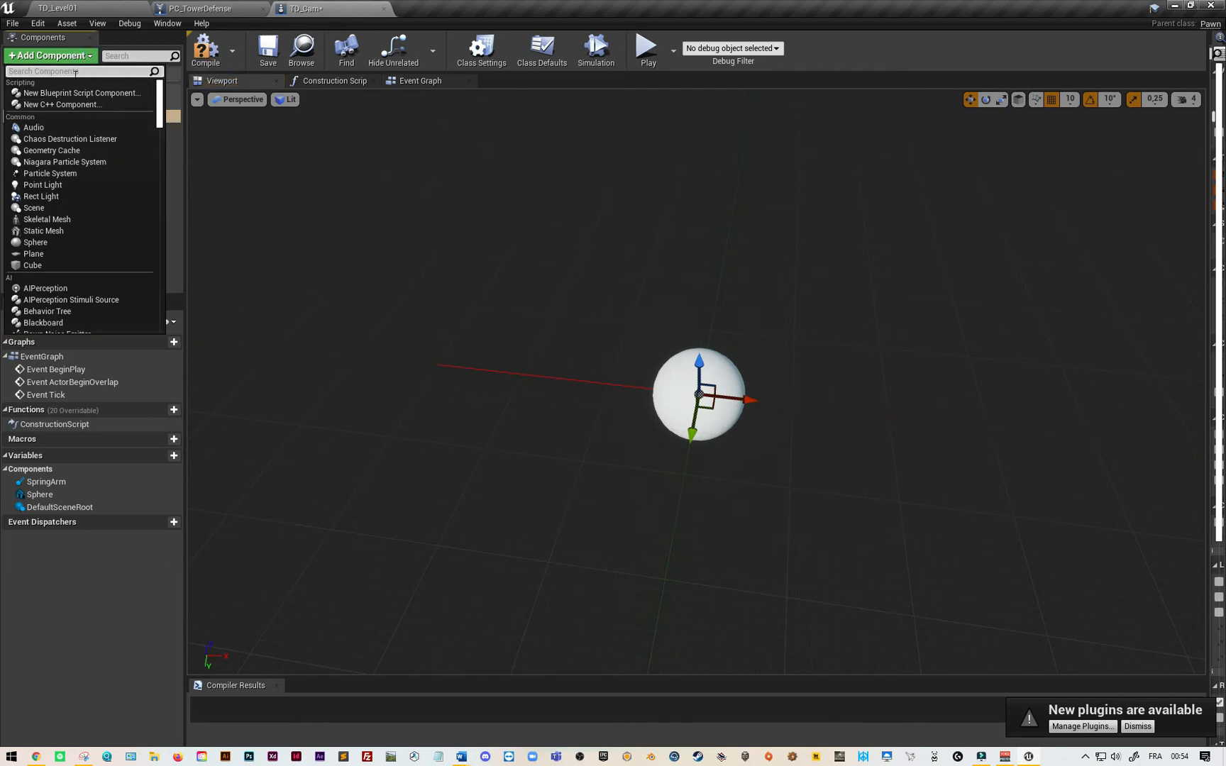
pyautogui.write('cam')
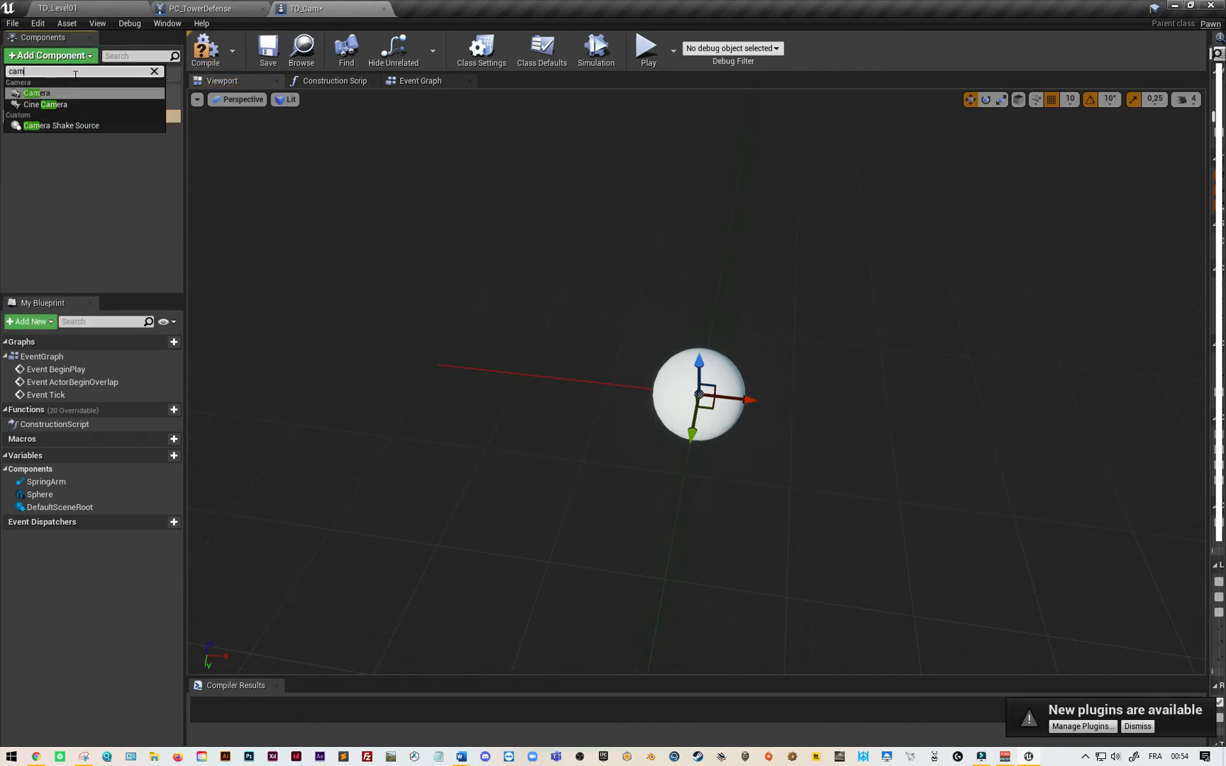
pyautogui.click(55, 91)
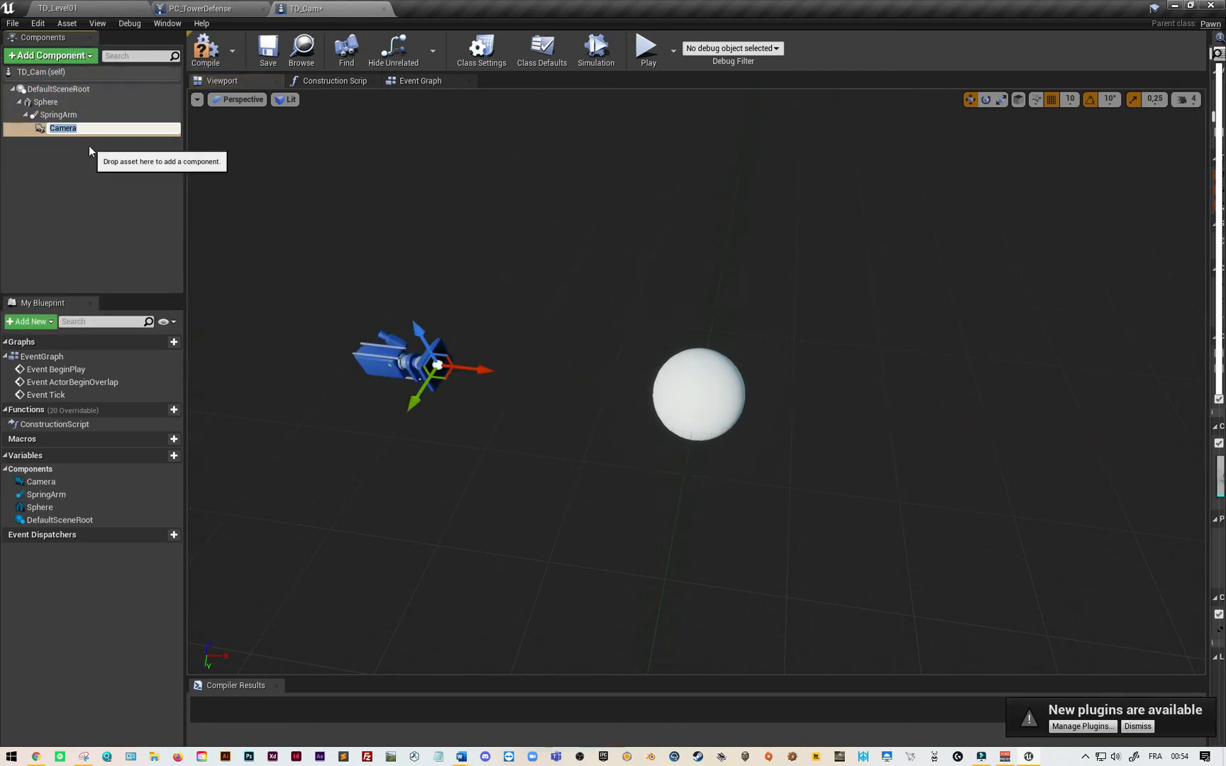
# - Set the SpringArm's Target Arm Length to 5000 in its details
pyautogui.click(79, 115)
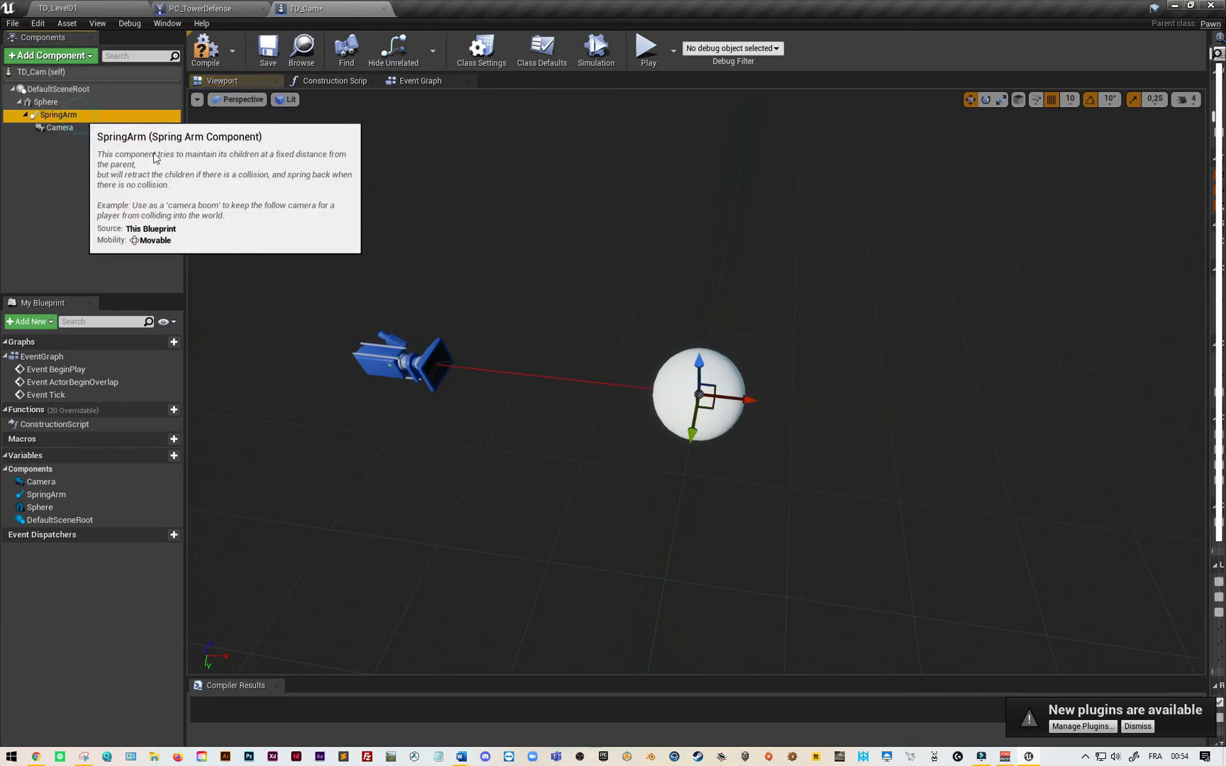
pyautogui.moveTo(1207, 343); pyautogui.dragTo(885, 339)
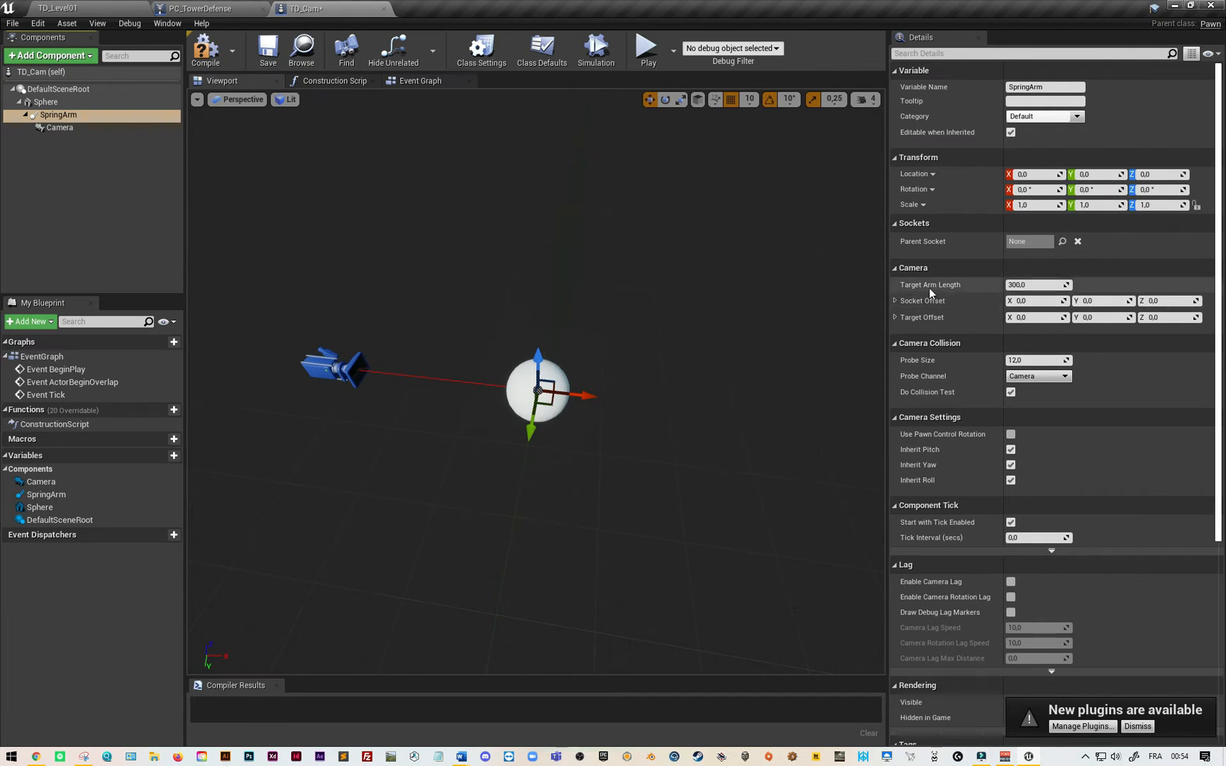
pyautogui.click(1020, 285)
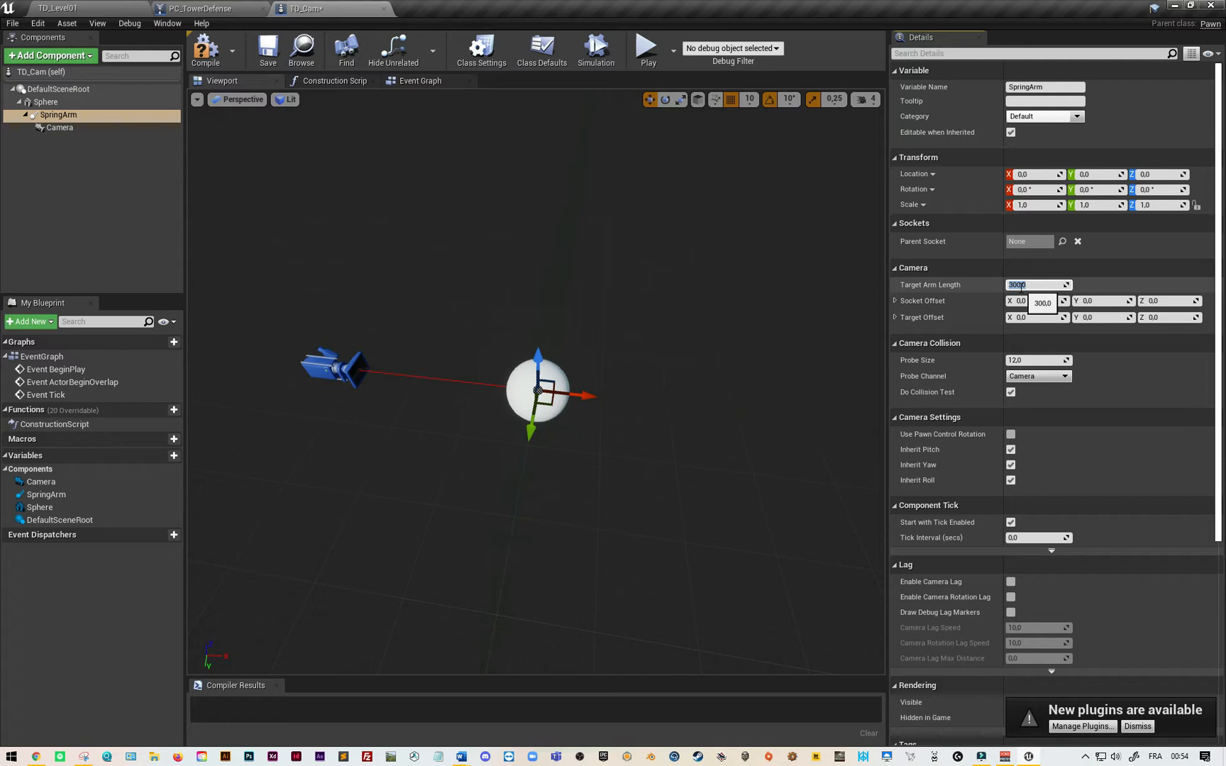
pyautogui.click(668, 368)
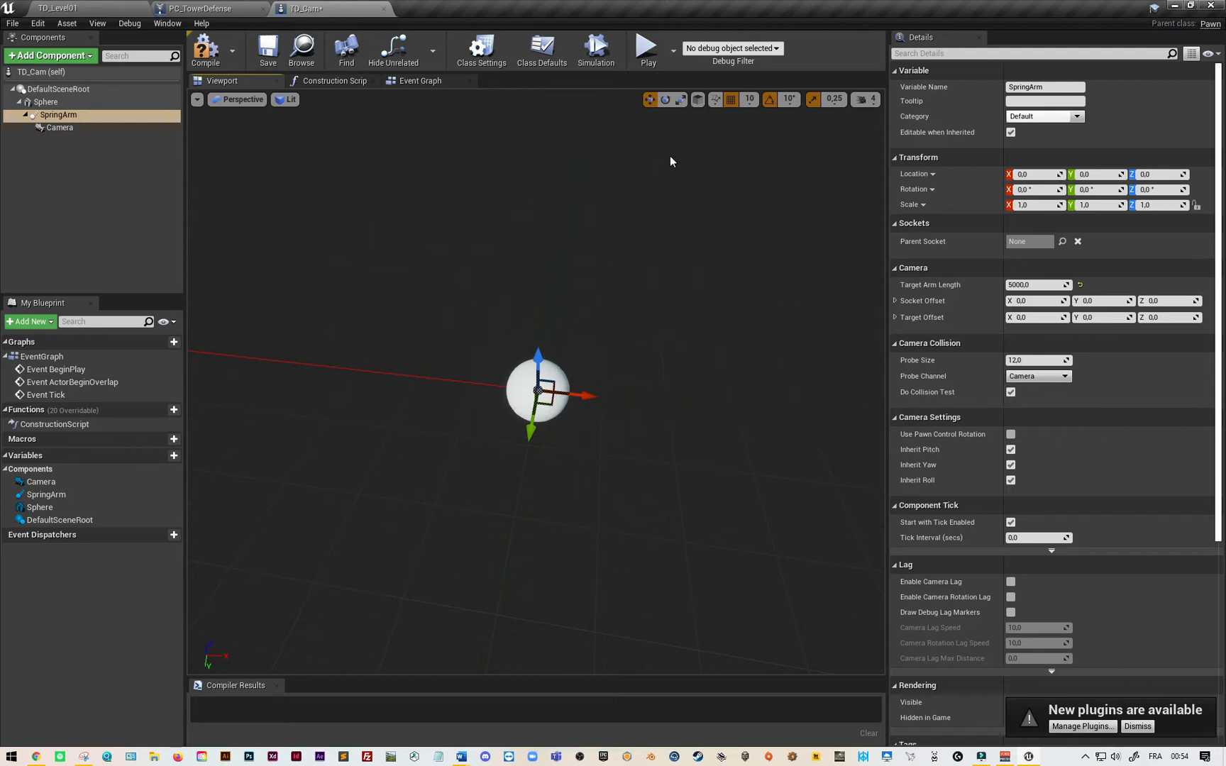
# - Rotate the SpringArm to about -80° around Y so the camera looks down, and compile and save TD_Cam
pyautogui.click(664, 99)
pyautogui.press('w')
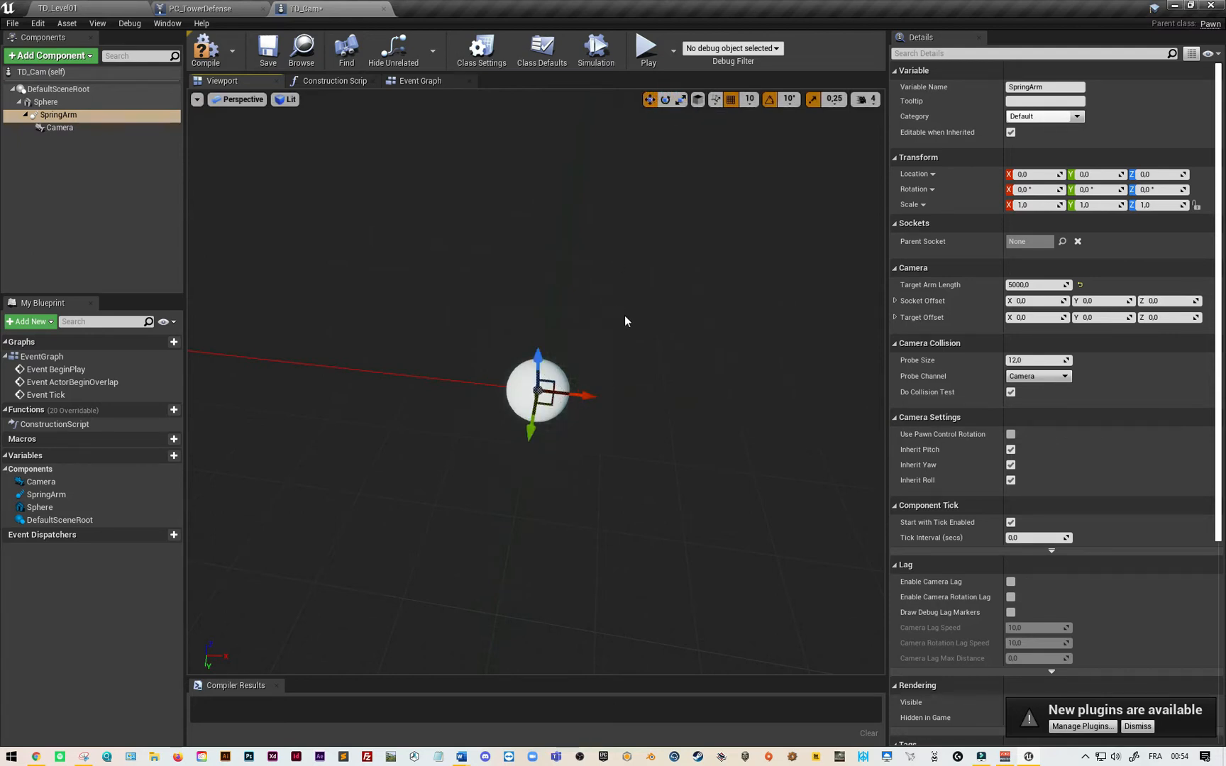
pyautogui.press('e')
pyautogui.moveTo(567, 347); pyautogui.dragTo(571, 446)
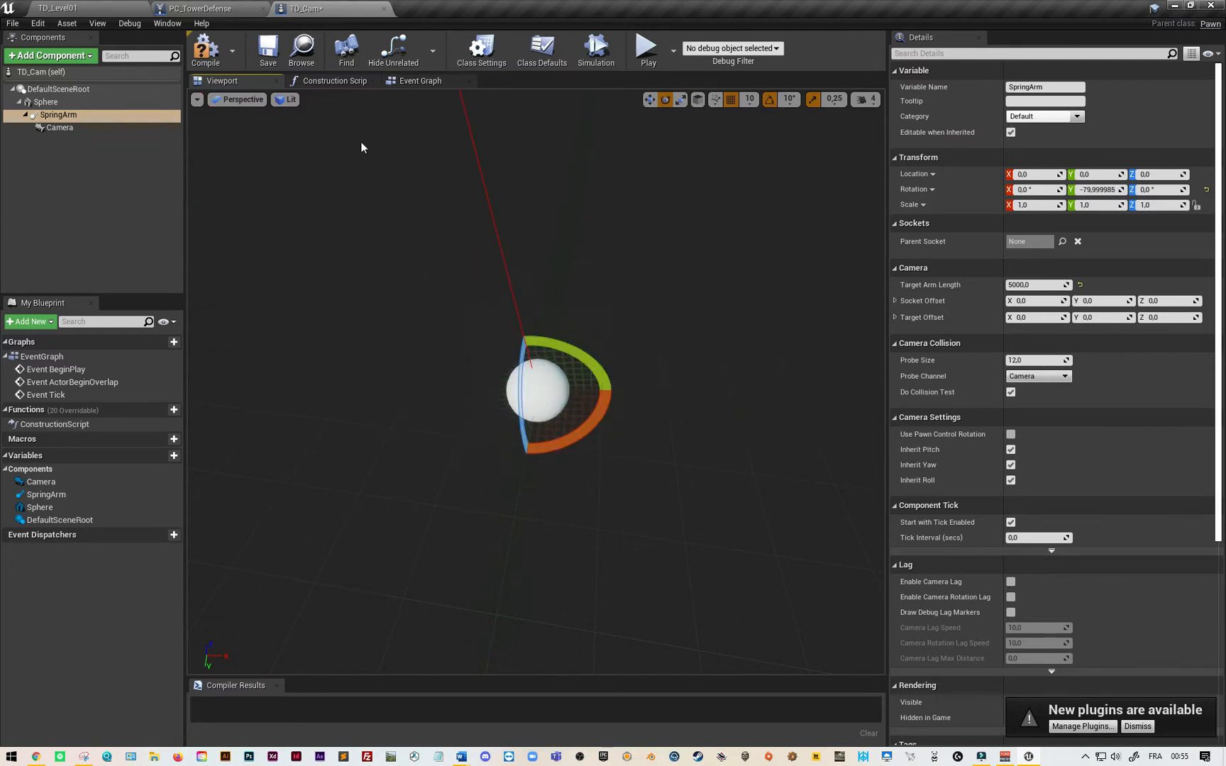
pyautogui.click(206, 50)
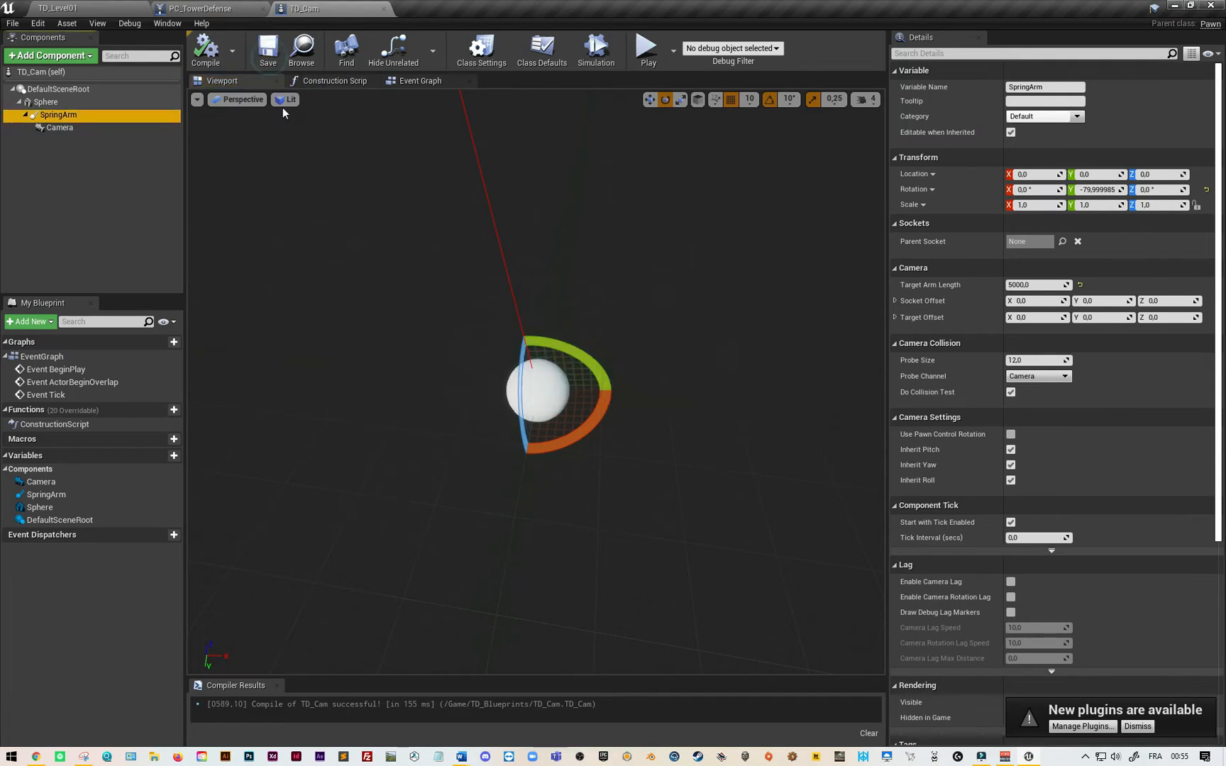
pyautogui.click(205, 48)
pyautogui.click(267, 59)
# - Place TD_Cam in TD_Level01 at about X -600, Y -70, Z 100 and rotate it about -90° around Z
pyautogui.click(103, 8)
pyautogui.moveTo(347, 592); pyautogui.dragTo(539, 311)
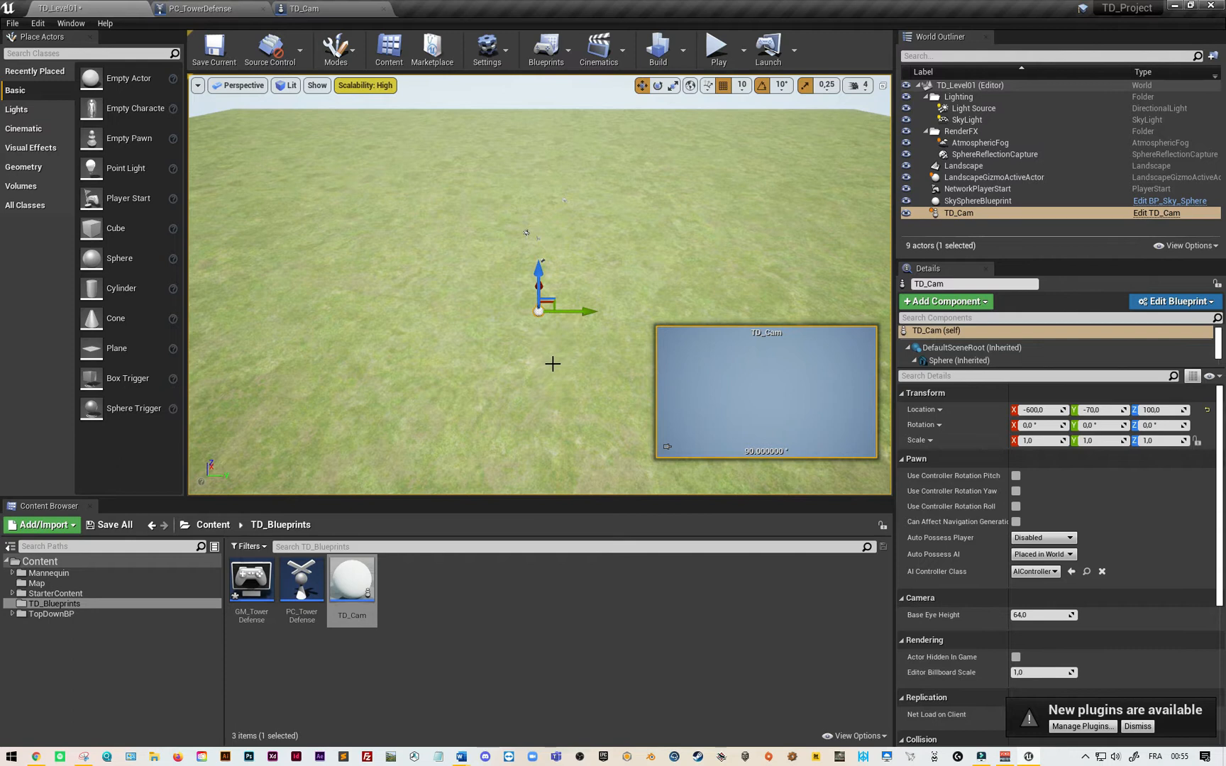
pyautogui.press('e')
pyautogui.moveTo(583, 347); pyautogui.dragTo(442, 315)
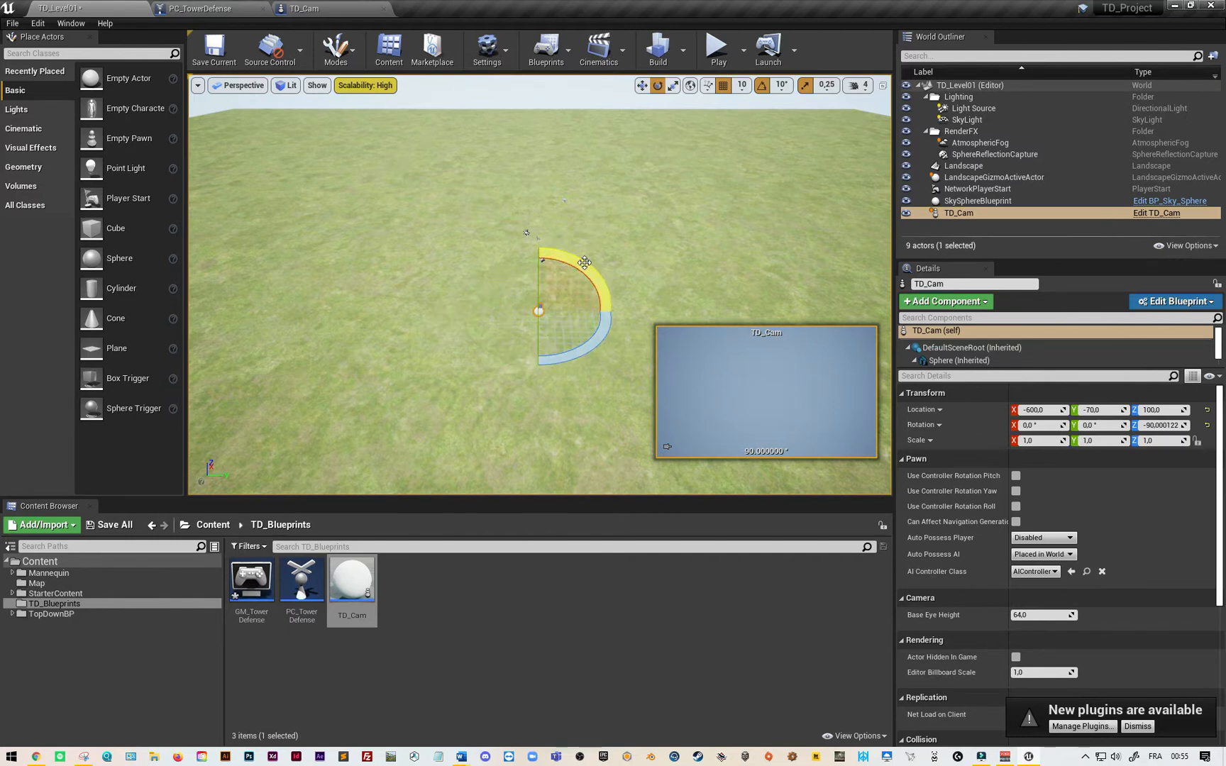
pyautogui.press('r')
pyautogui.press('w')
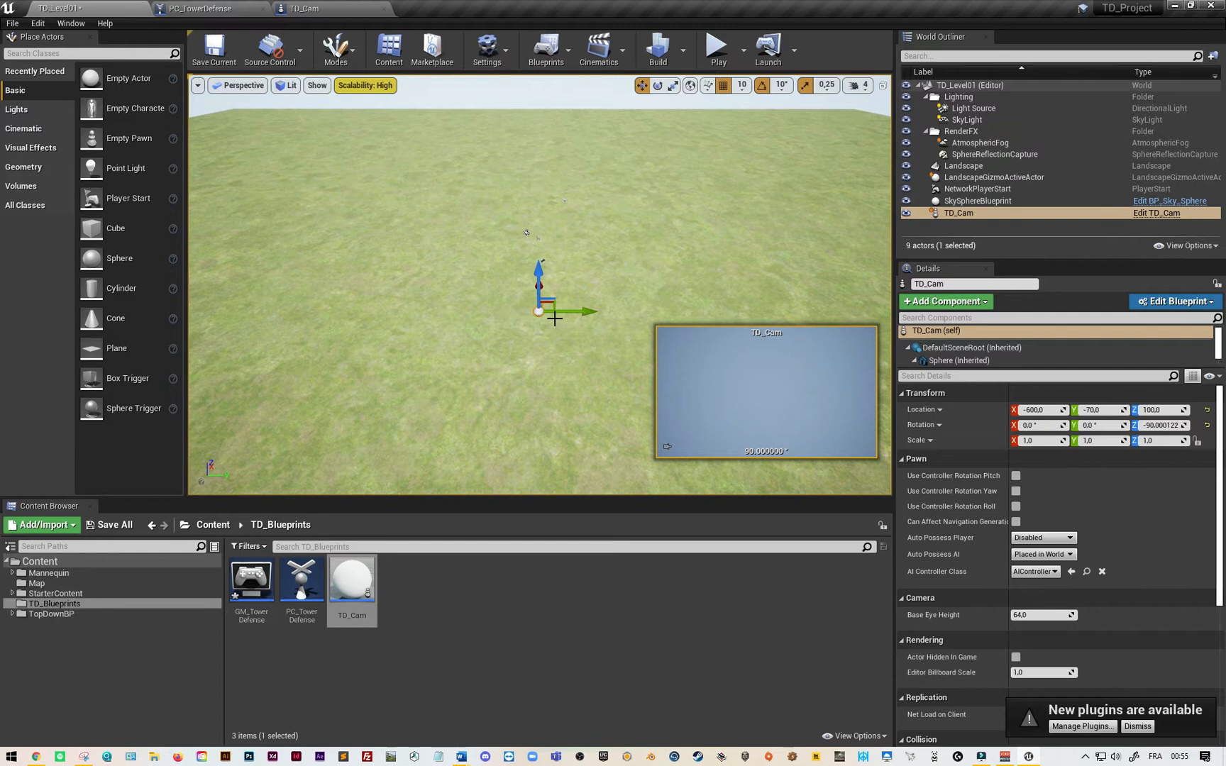
pyautogui.moveTo(354, 414); pyautogui.dragTo(454, 426, button='right')
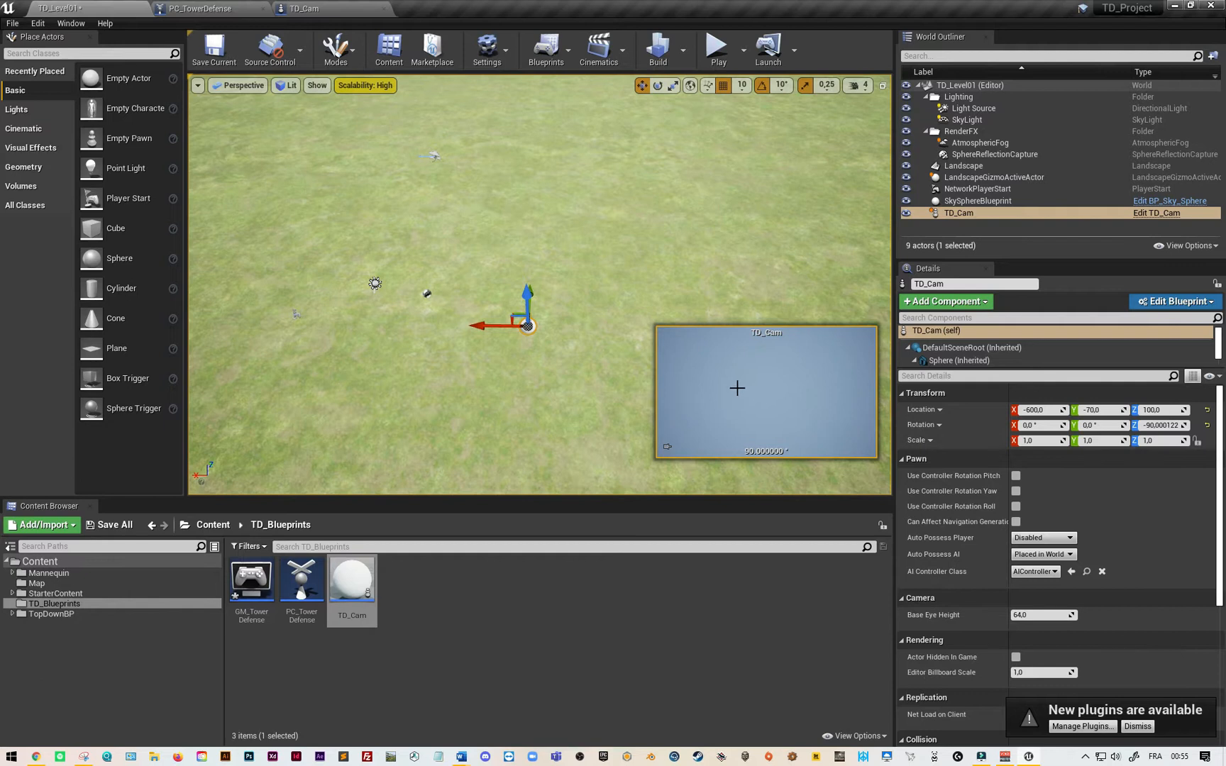
# - Disable Do Collision Test on TD_Cam's SpringArm, compile and save the blueprint, and check the camera preview in TD_Level01
pyautogui.click(316, 9)
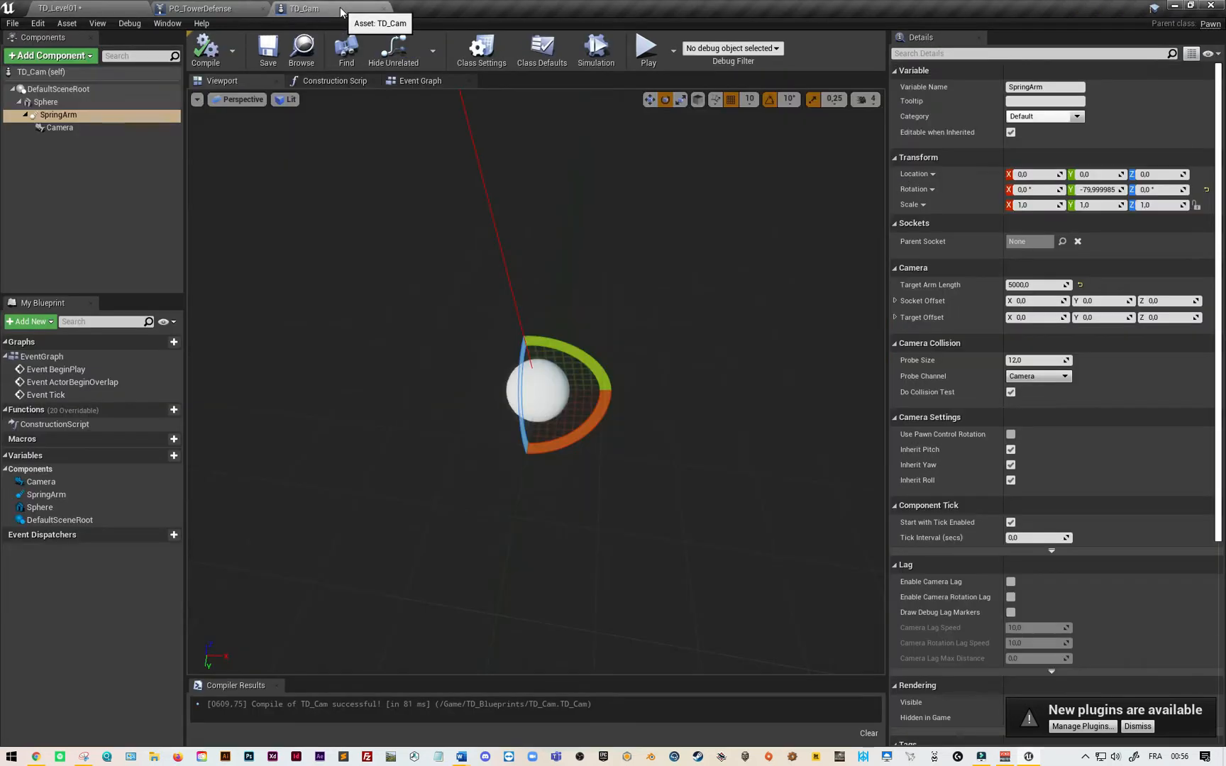
pyautogui.click(52, 116)
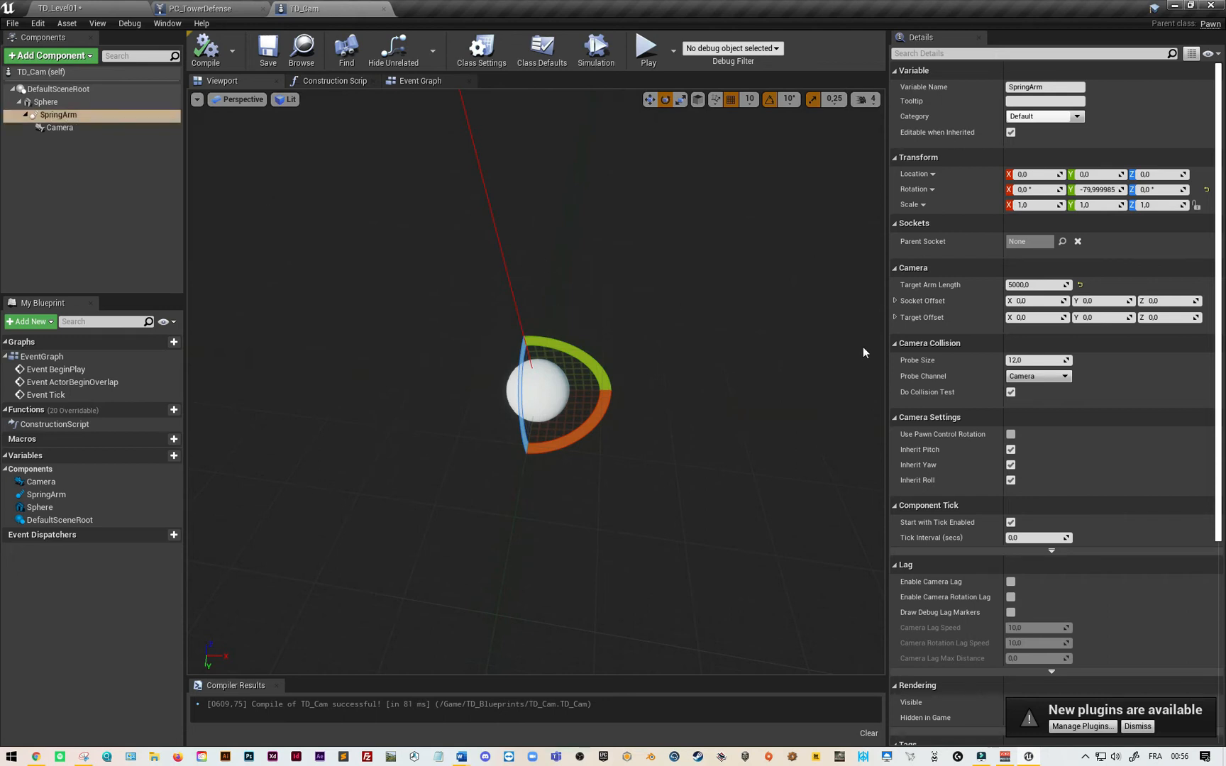
pyautogui.click(1011, 393)
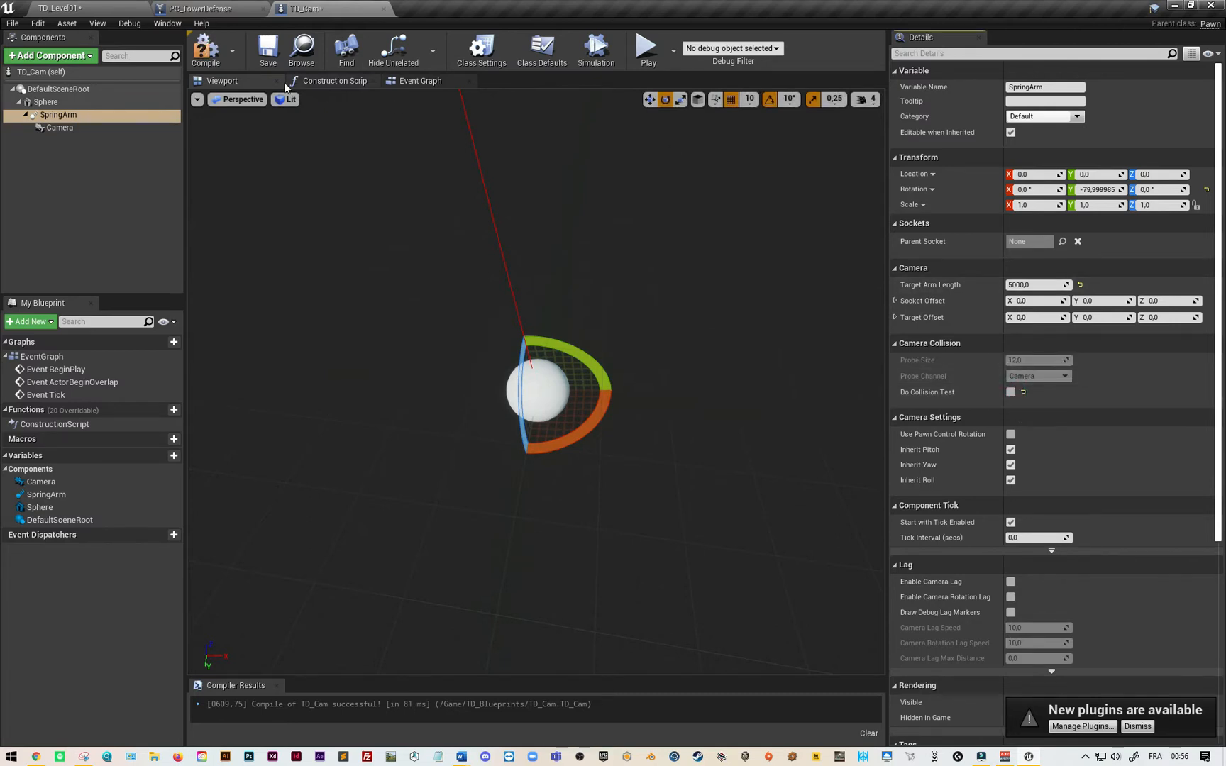
pyautogui.click(207, 51)
pyautogui.click(270, 52)
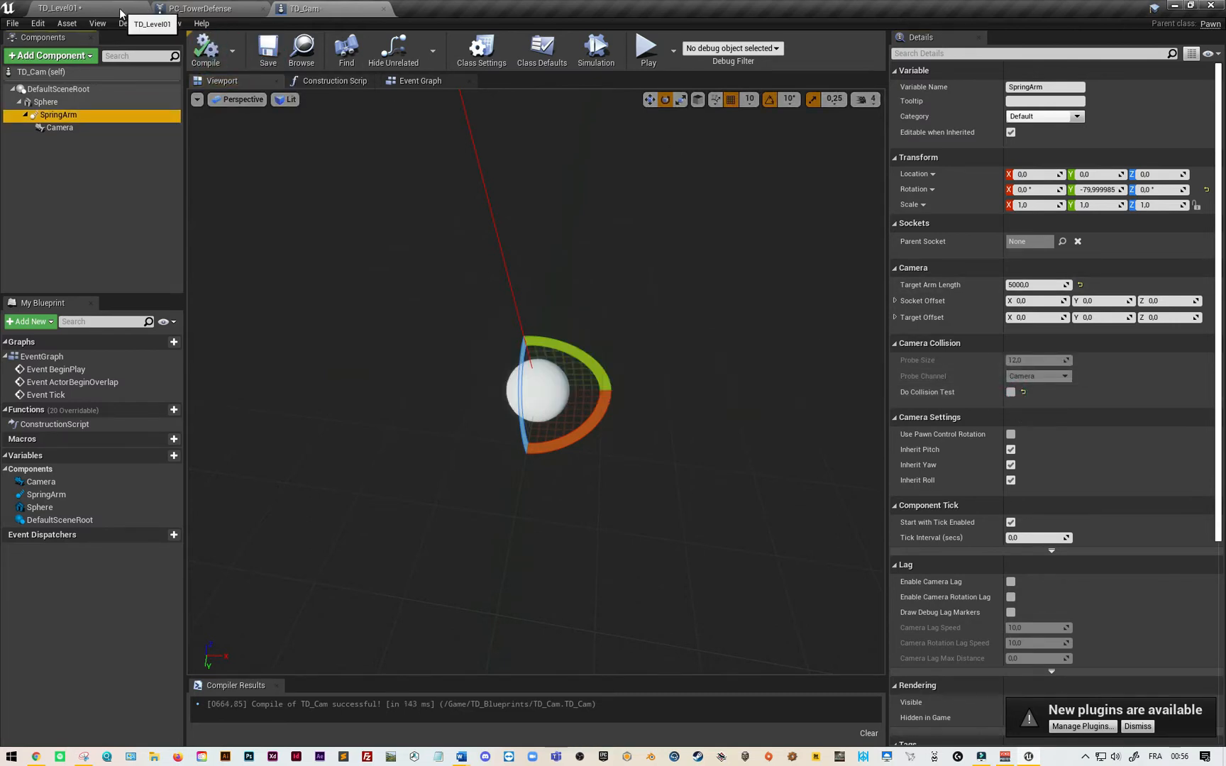
pyautogui.click(121, 13)
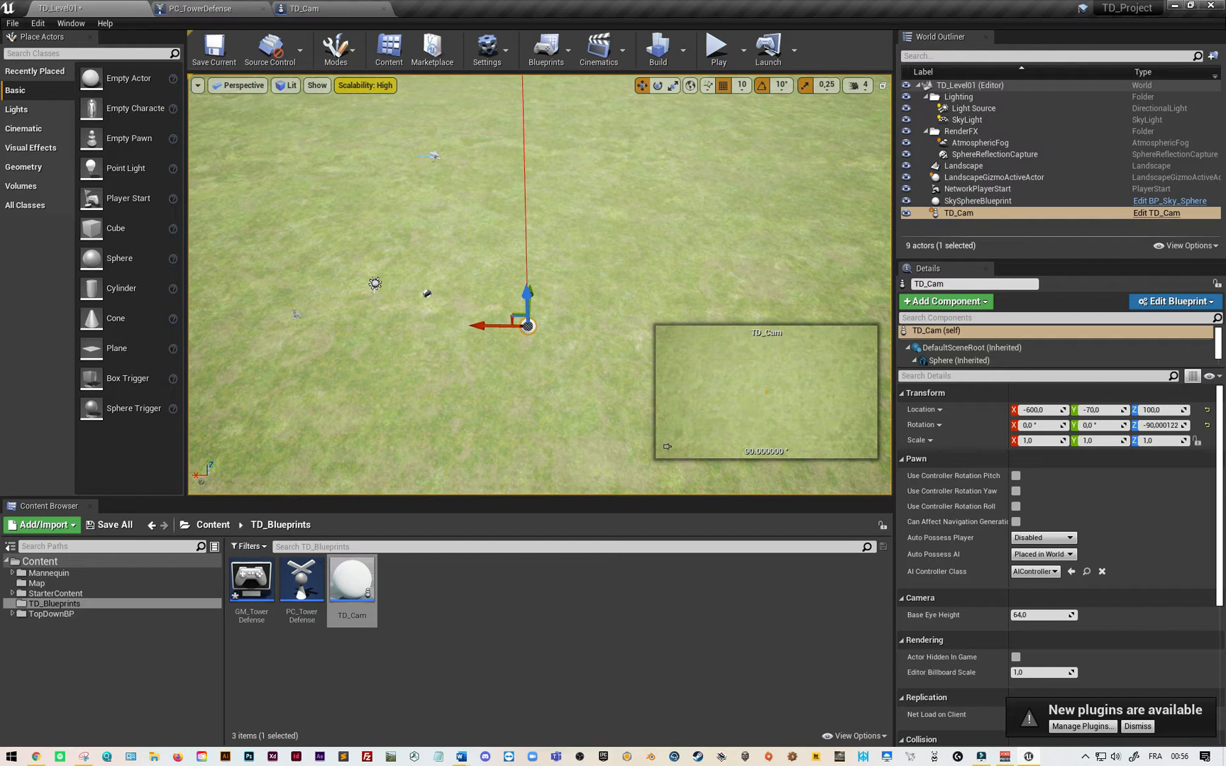
pyautogui.click(310, 10)
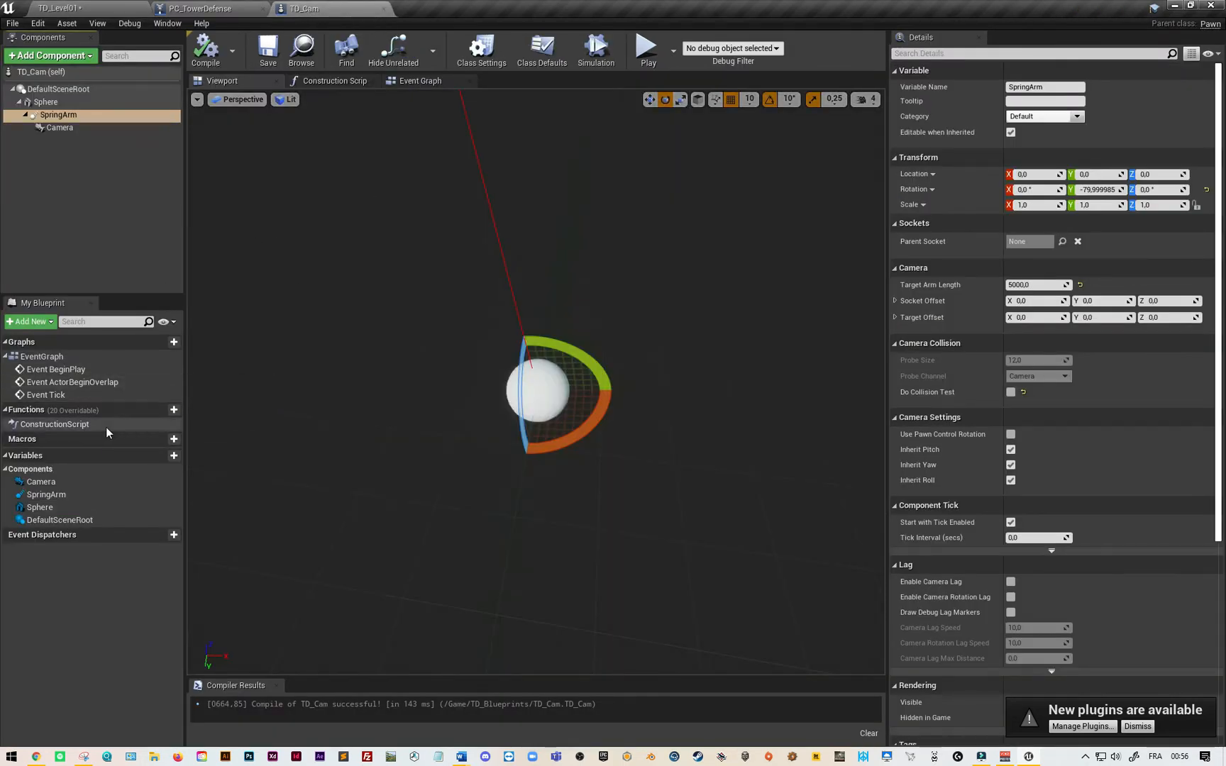
# - Add a variable named MoveCamSpeed to TD_Cam and set its type to Float
pyautogui.click(160, 456)
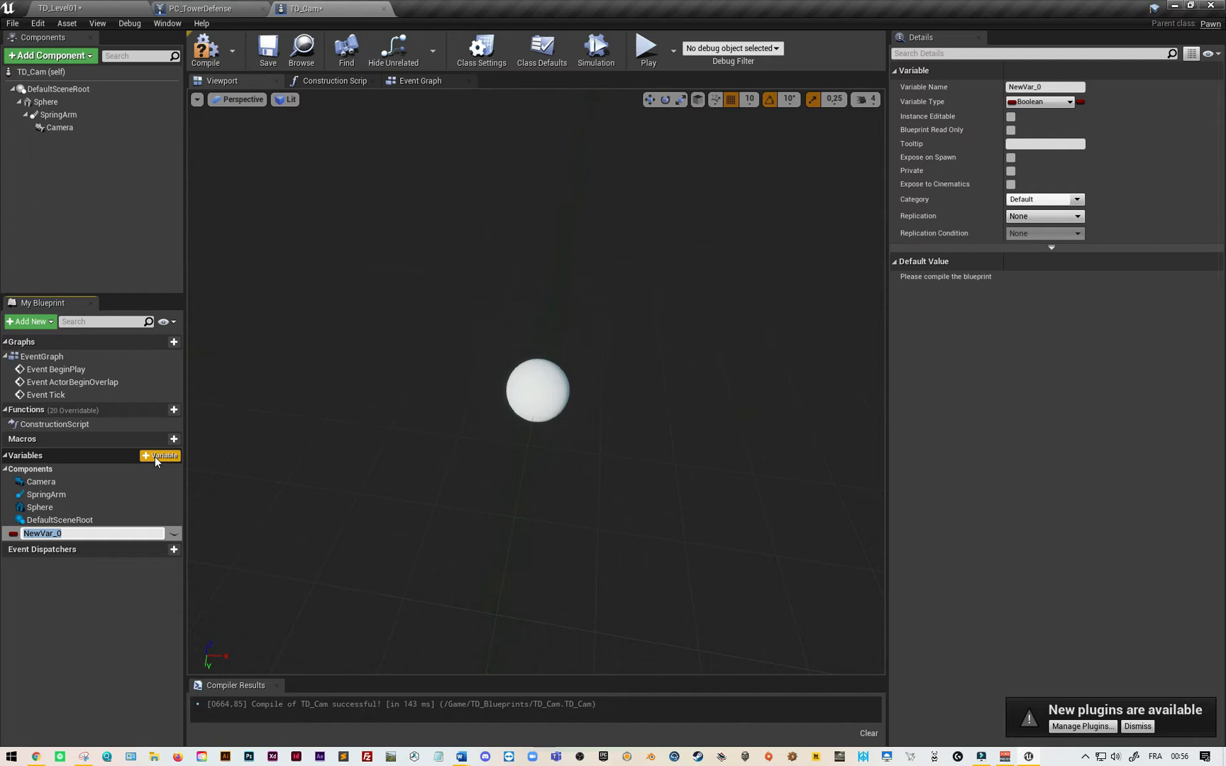
pyautogui.write('MoveCamSpeed')
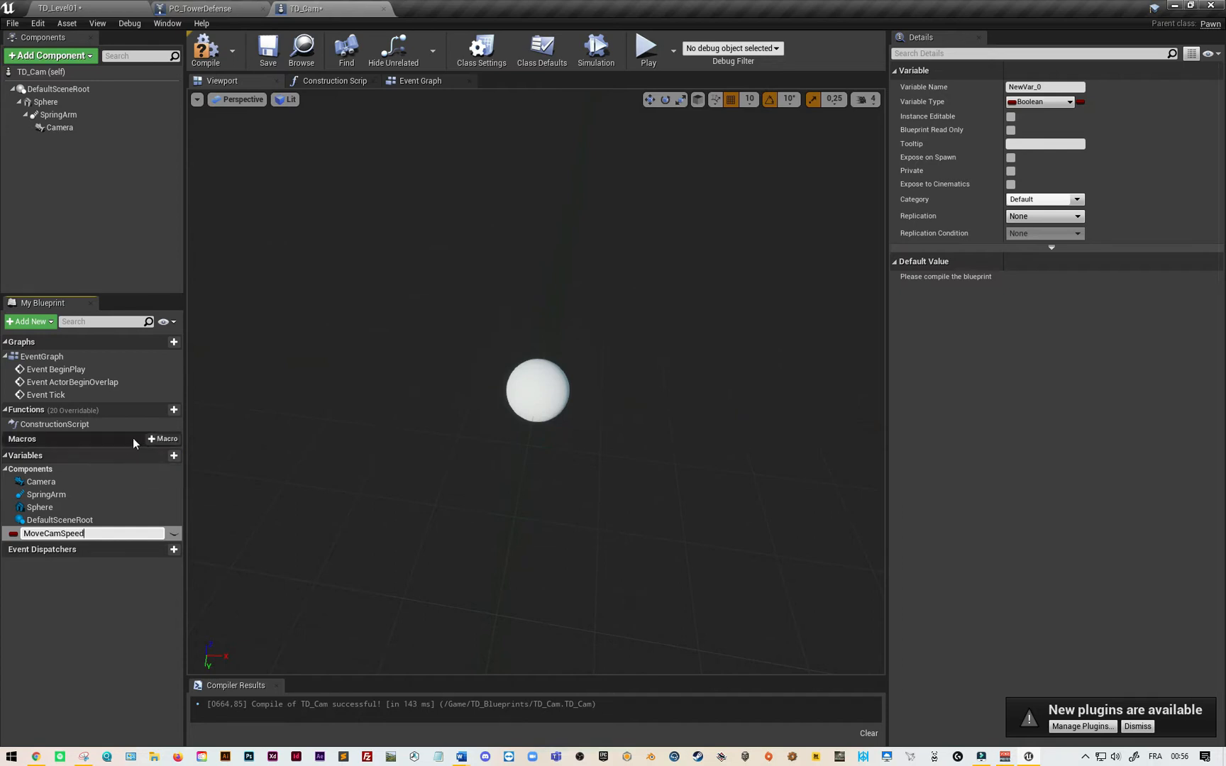
pyautogui.click(15, 538)
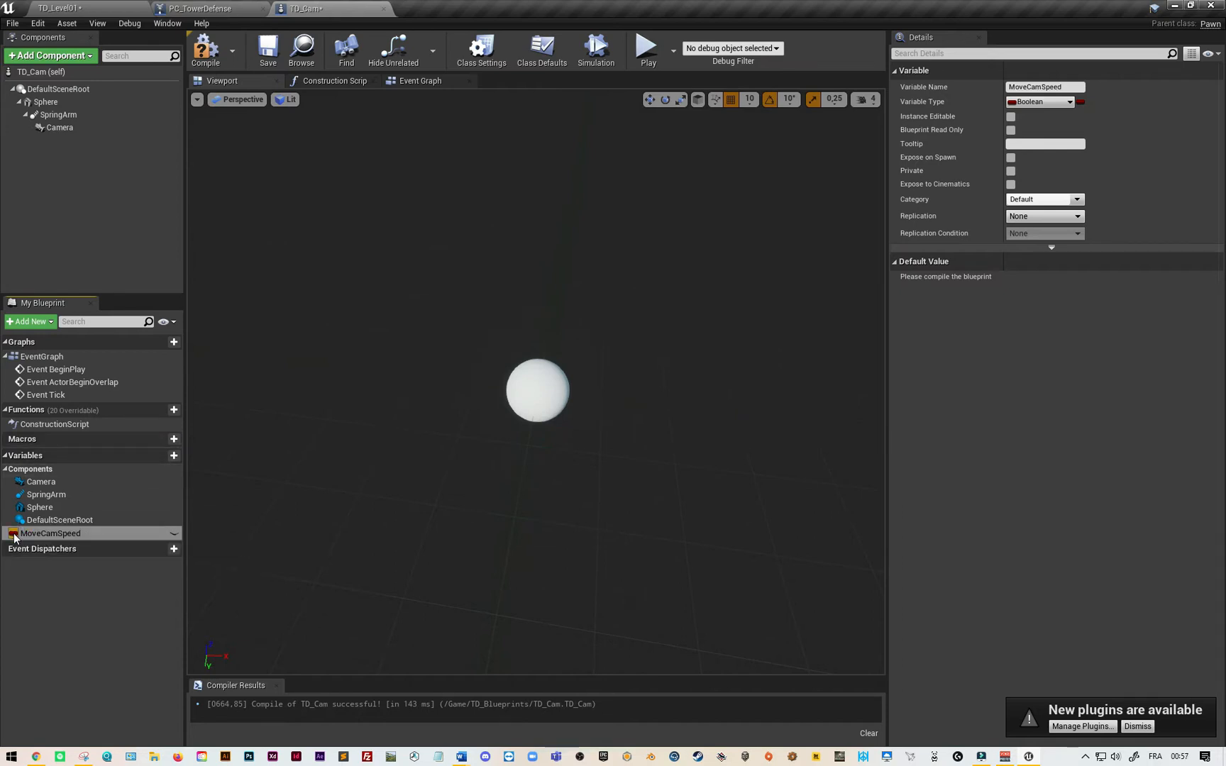
pyautogui.click(1067, 101)
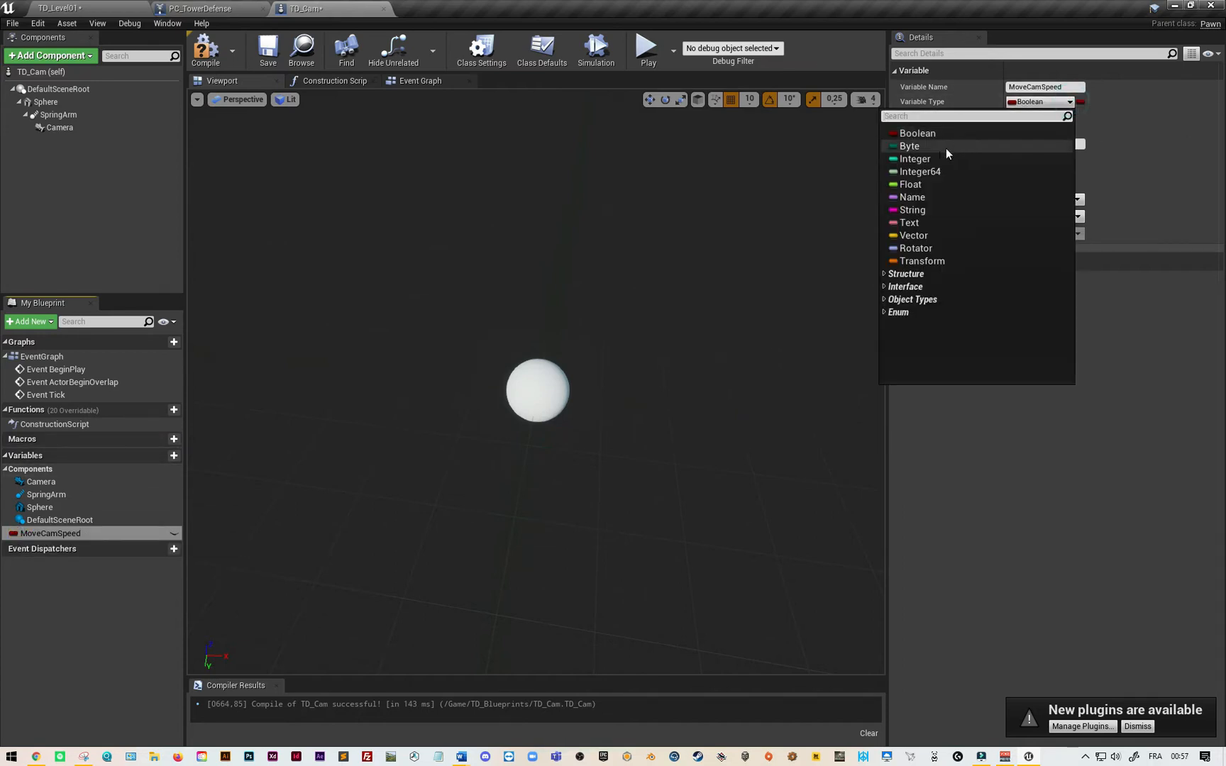
pyautogui.click(911, 184)
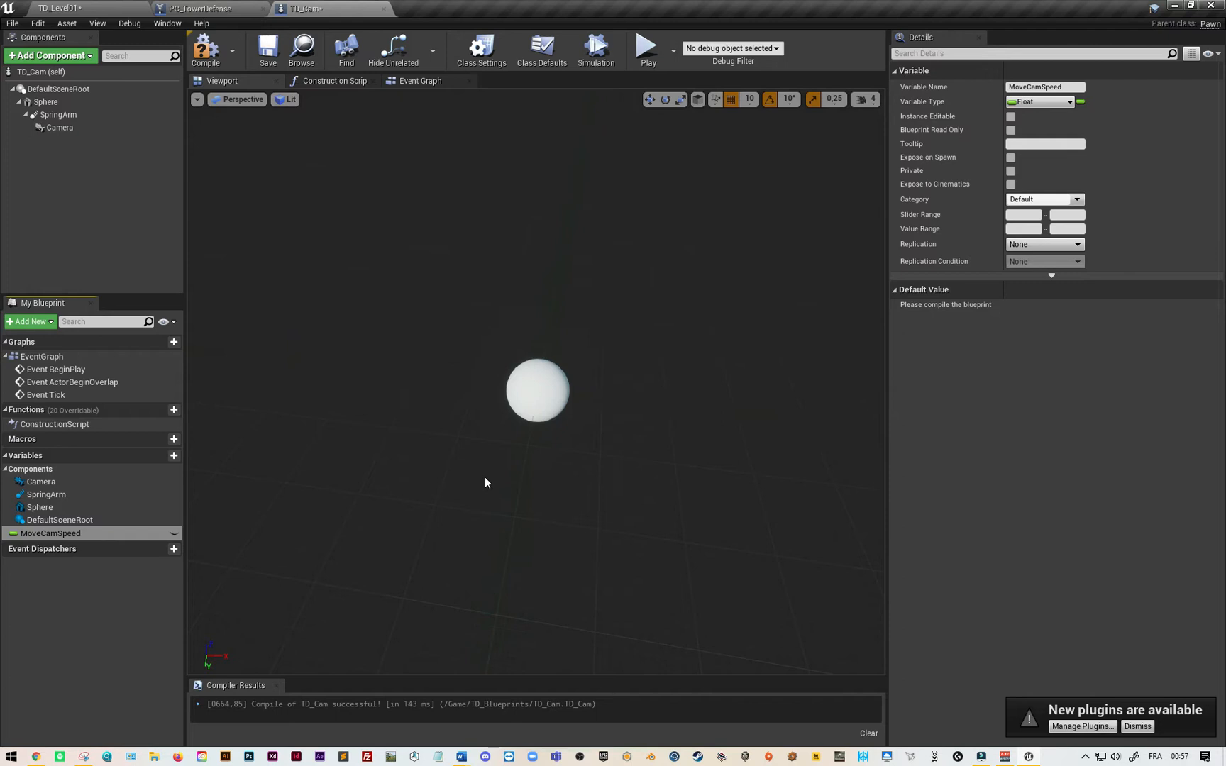
# - Delete the default BeginPlay, ActorBeginOverlap and Tick event nodes from TD_Cam's Event Graph
pyautogui.click(418, 81)
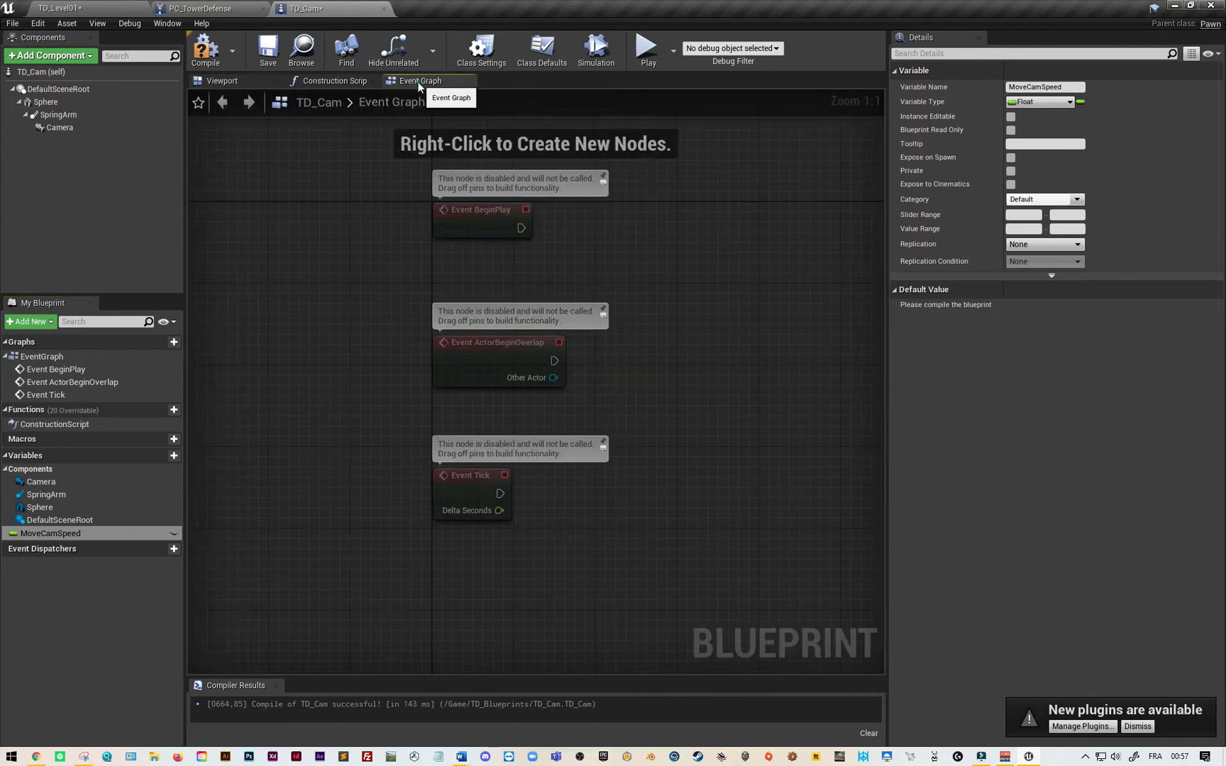
pyautogui.moveTo(448, 438); pyautogui.dragTo(245, 367, button='right')
pyautogui.moveTo(251, 170); pyautogui.dragTo(569, 544)
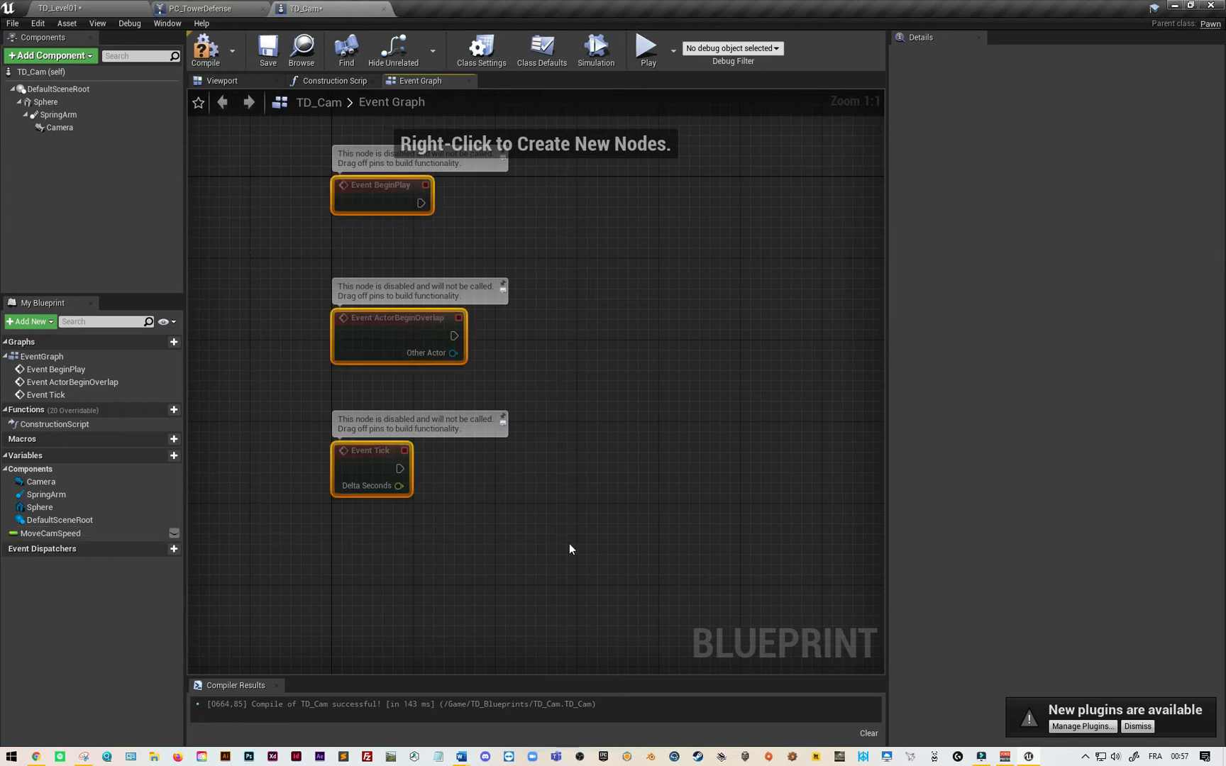
pyautogui.press('Delete')
pyautogui.scroll(-1, 512, 330)
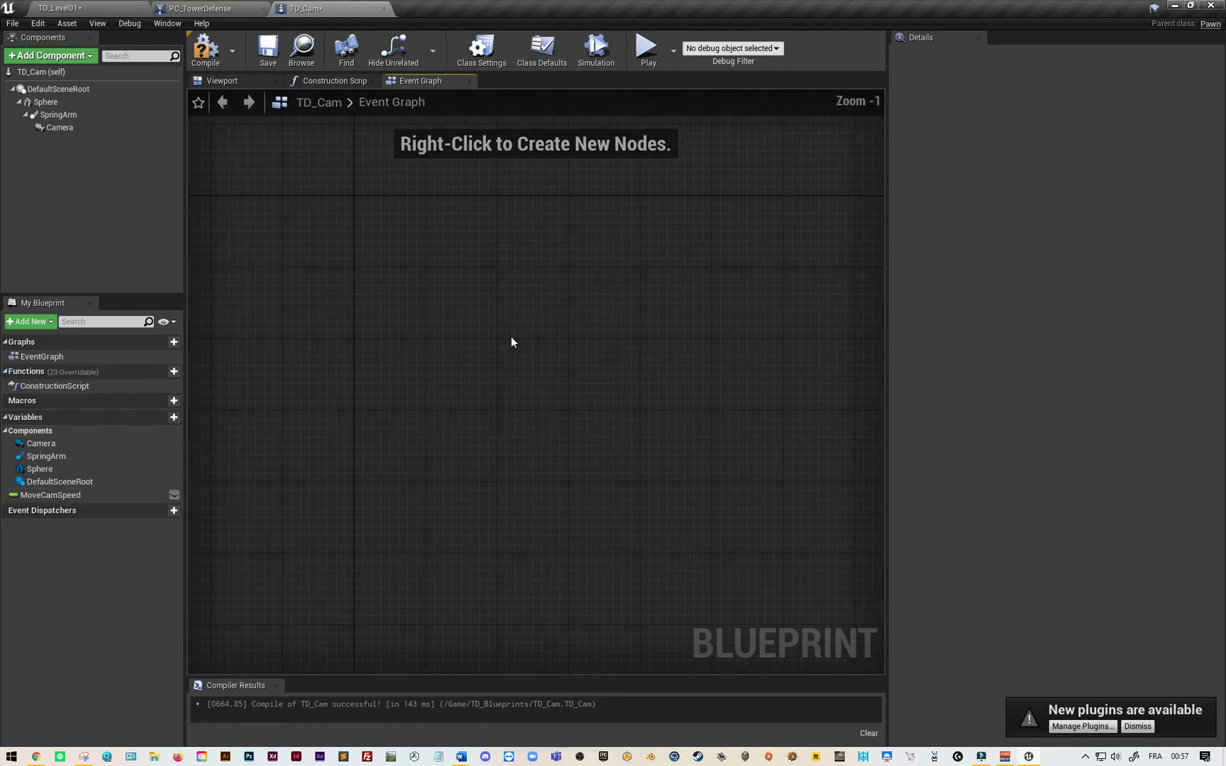
pyautogui.moveTo(497, 329); pyautogui.dragTo(457, 325, button='right')
# - Review the action and axis mappings in the project's Input settings, including the TurnRate bindings, and close the settings
pyautogui.click(37, 25)
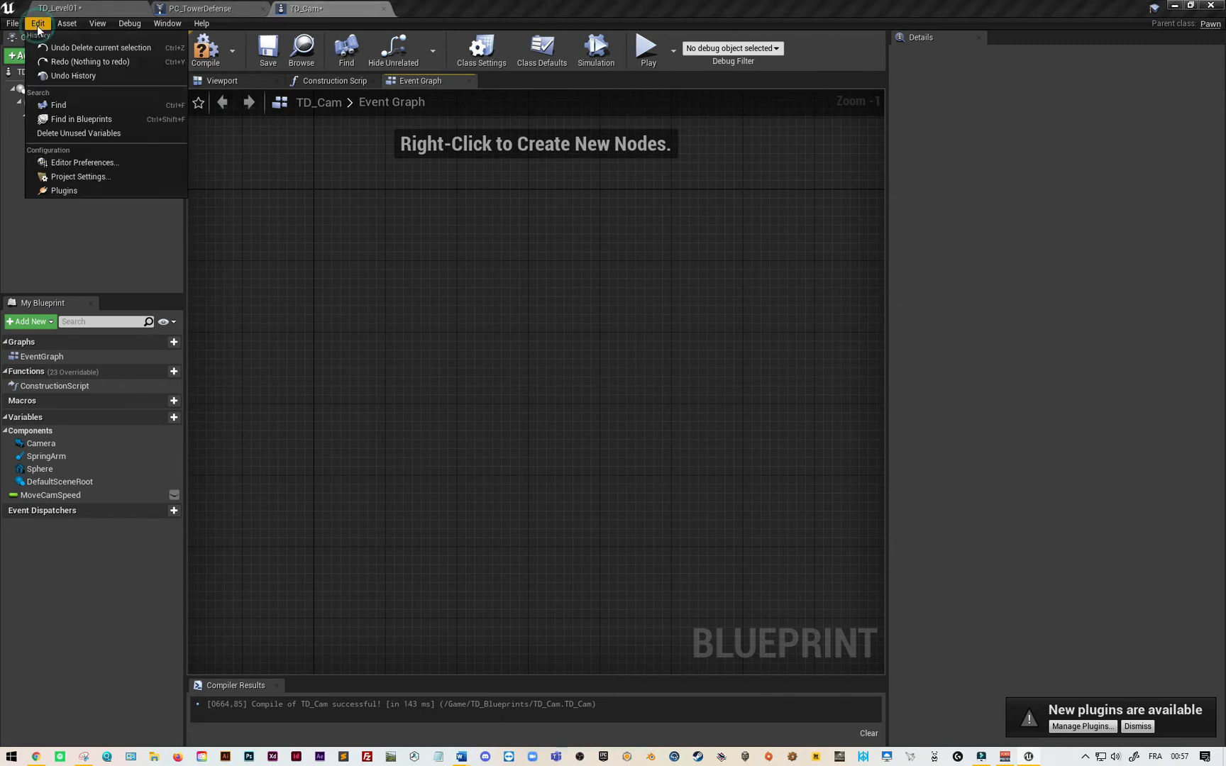
pyautogui.click(93, 177)
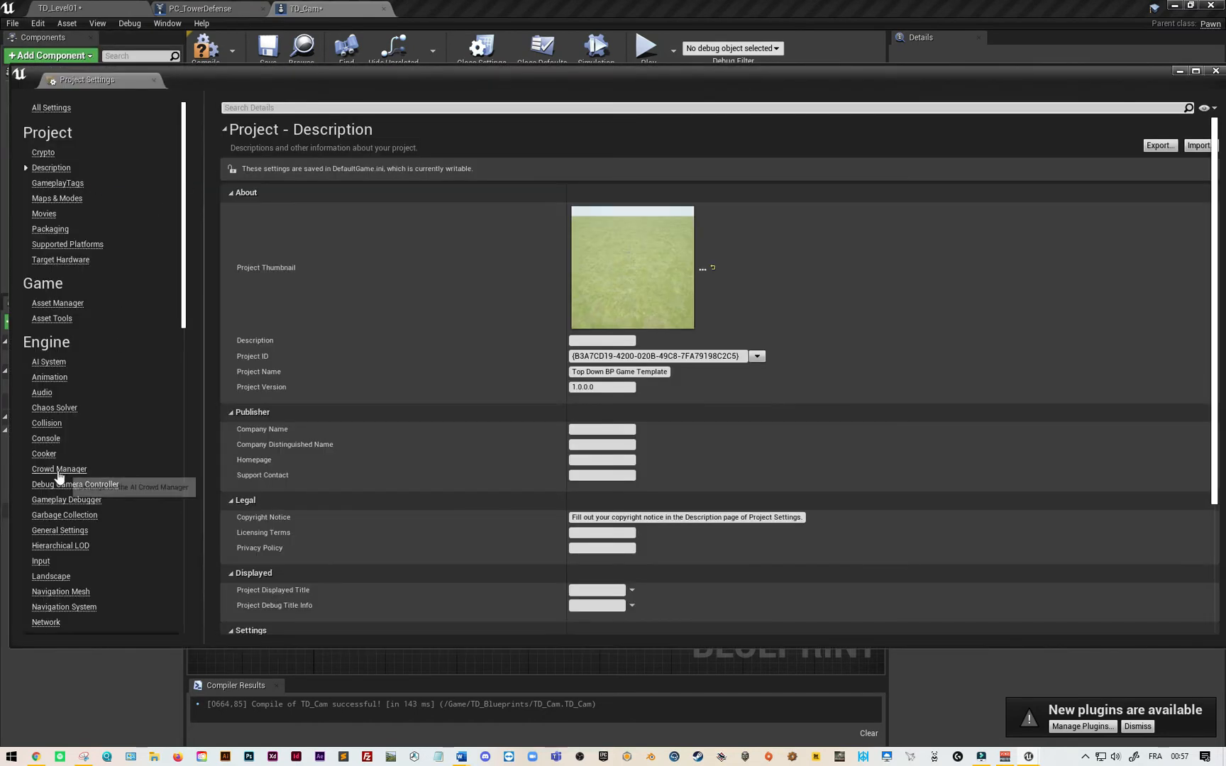
pyautogui.click(40, 561)
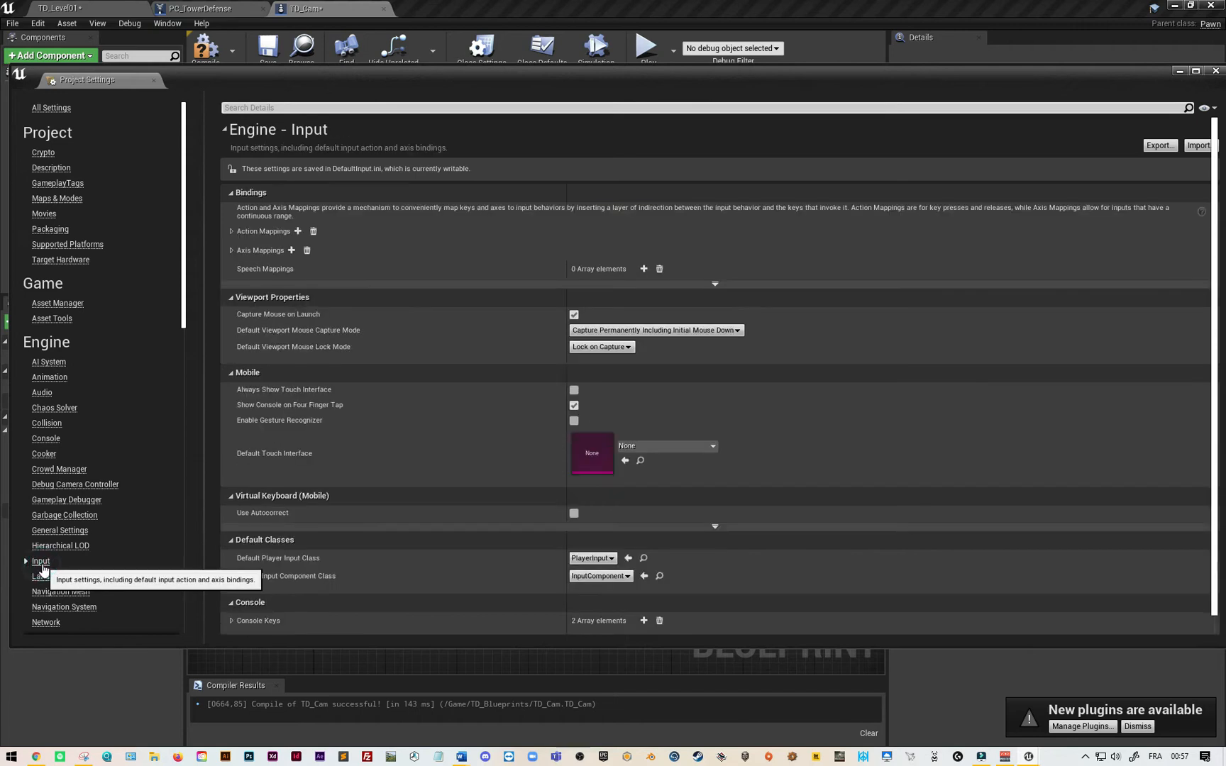
pyautogui.click(232, 232)
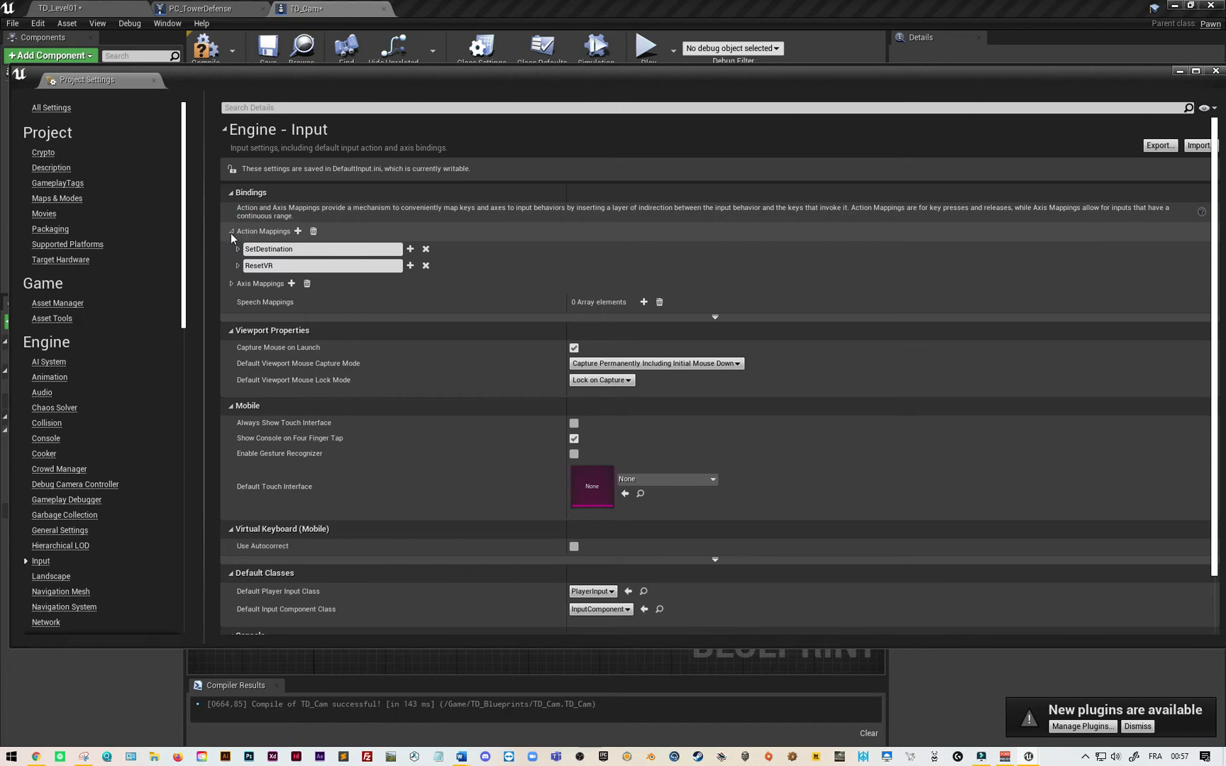
pyautogui.click(231, 232)
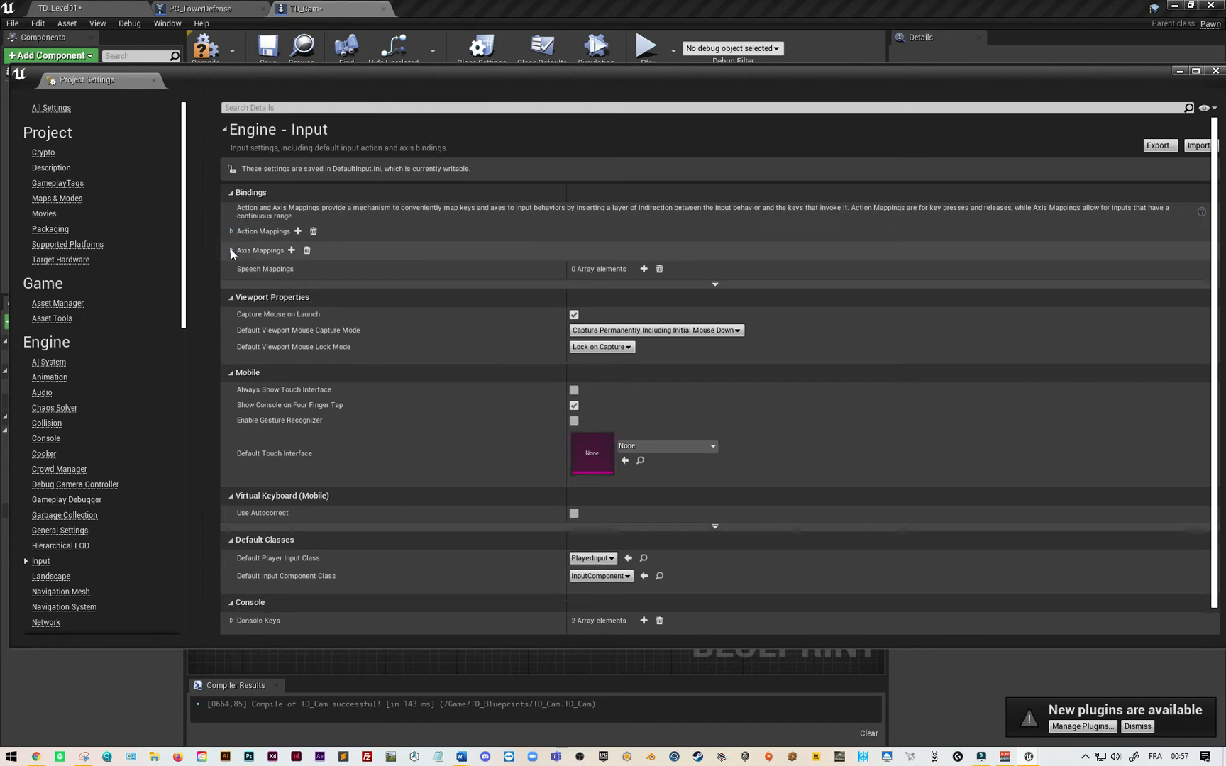
pyautogui.click(232, 250)
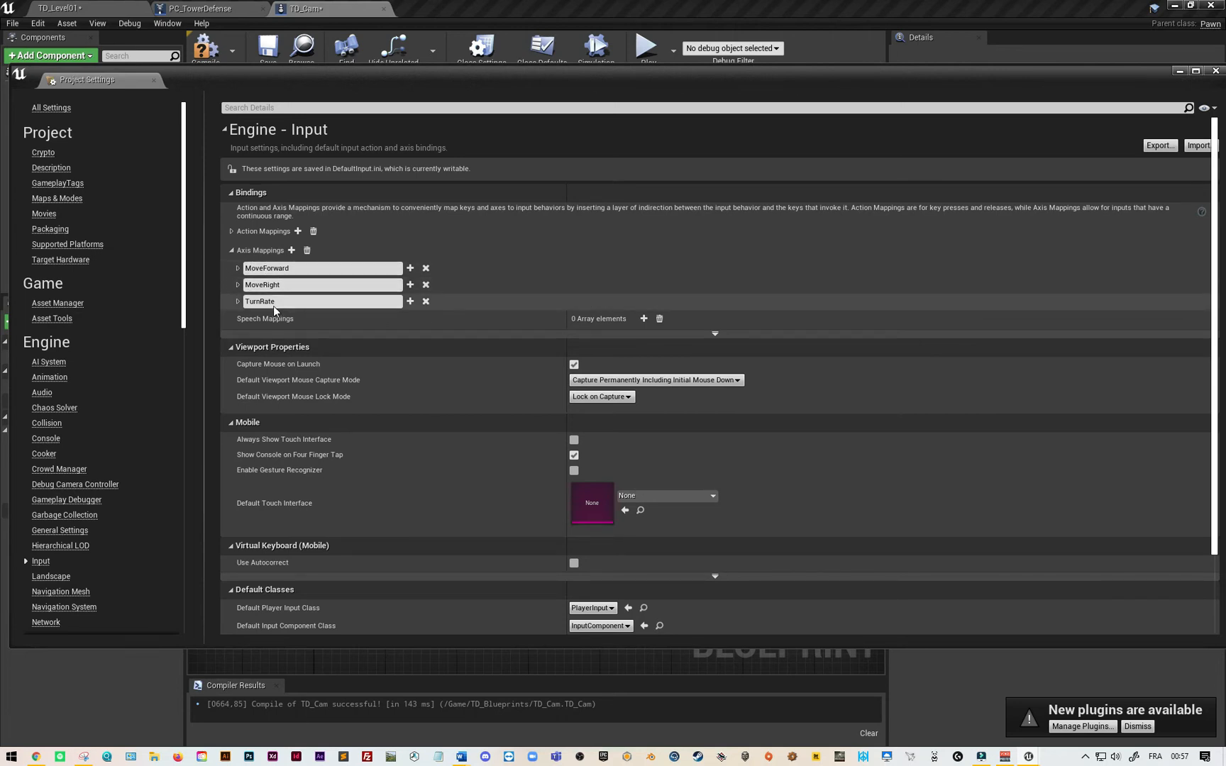
pyautogui.click(238, 302)
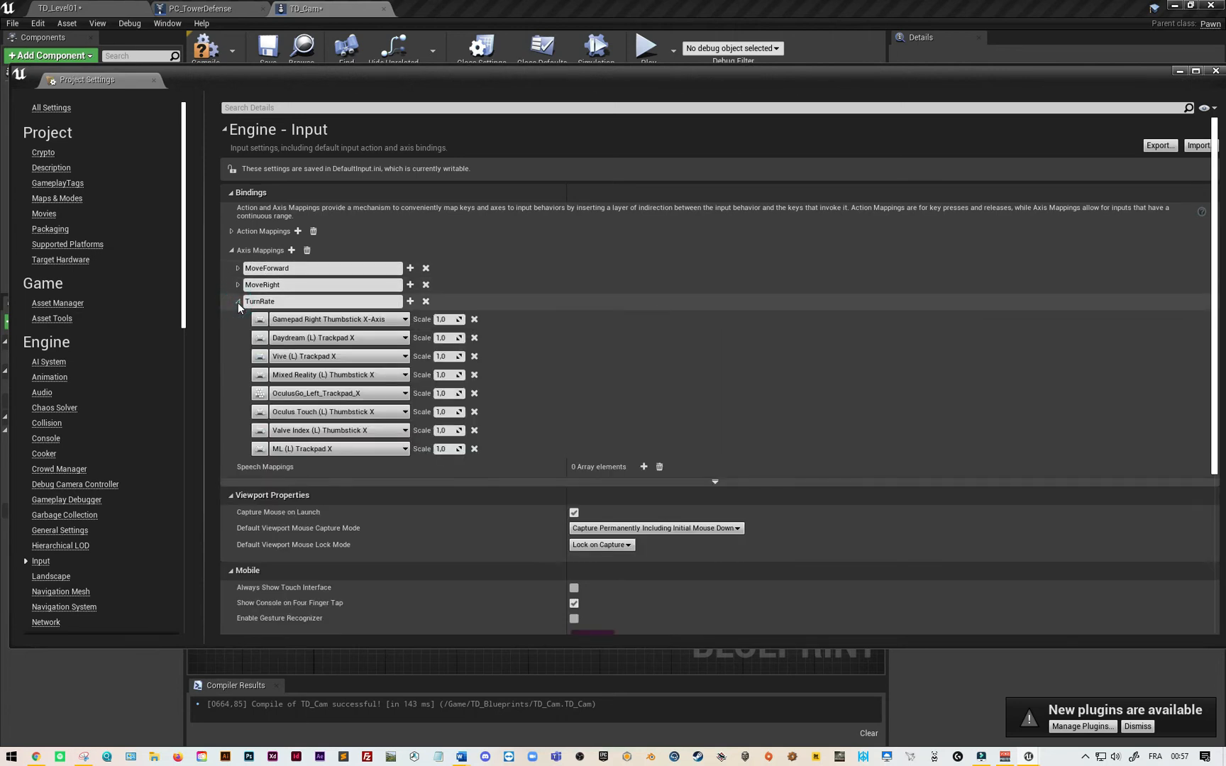
pyautogui.click(238, 302)
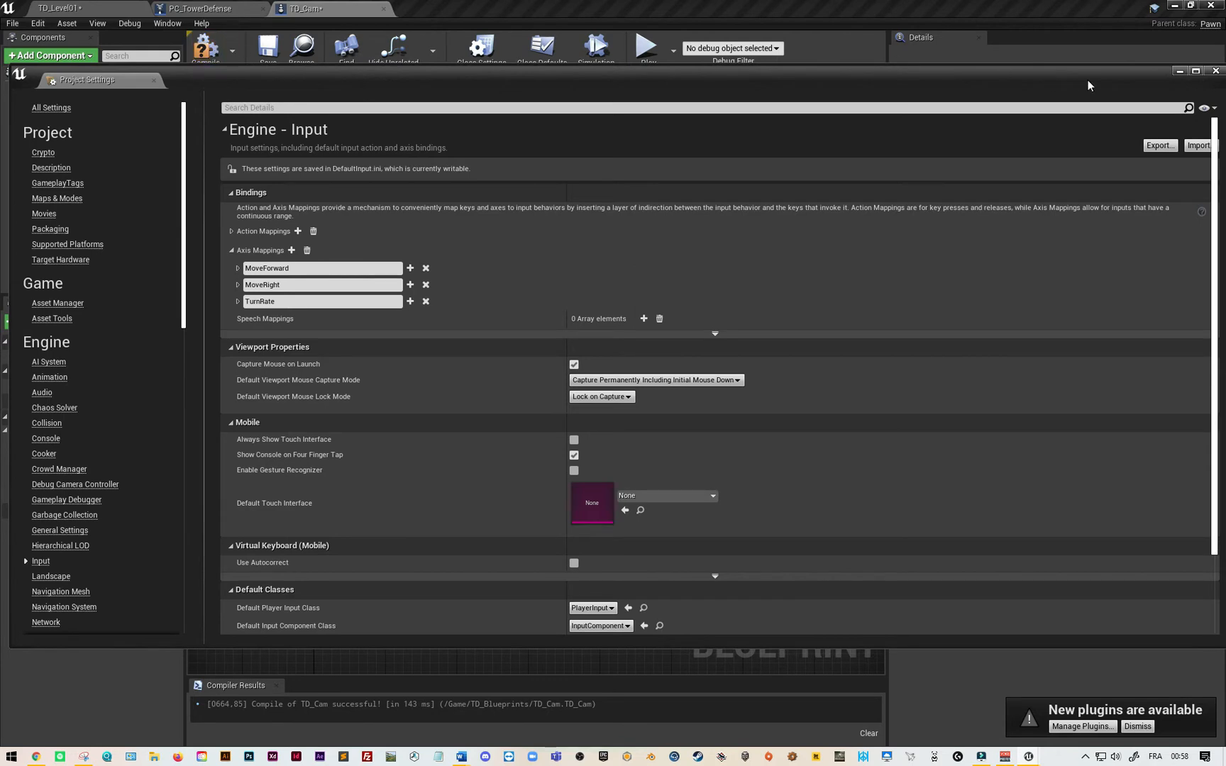
pyautogui.click(1216, 72)
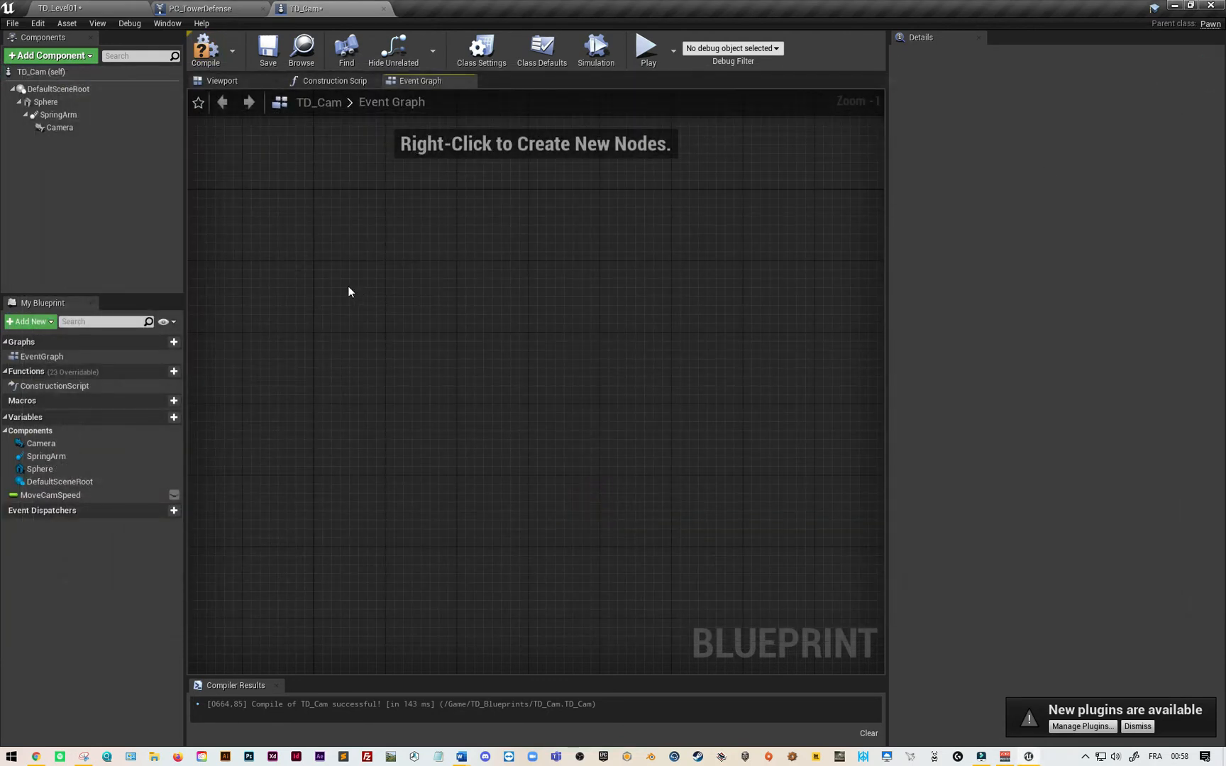
# - Add the MoveForward input axis event to TD_Cam's Event Graph
pyautogui.rightClick(348, 288)
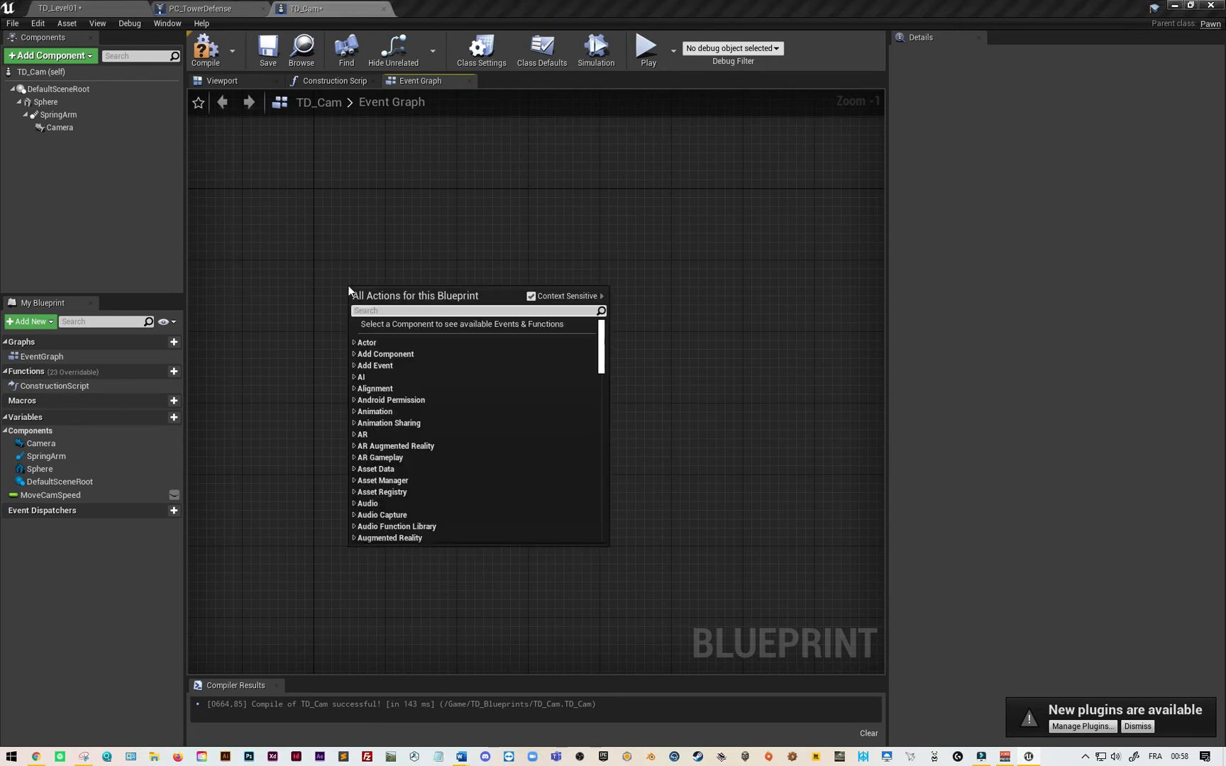
pyautogui.write('move')
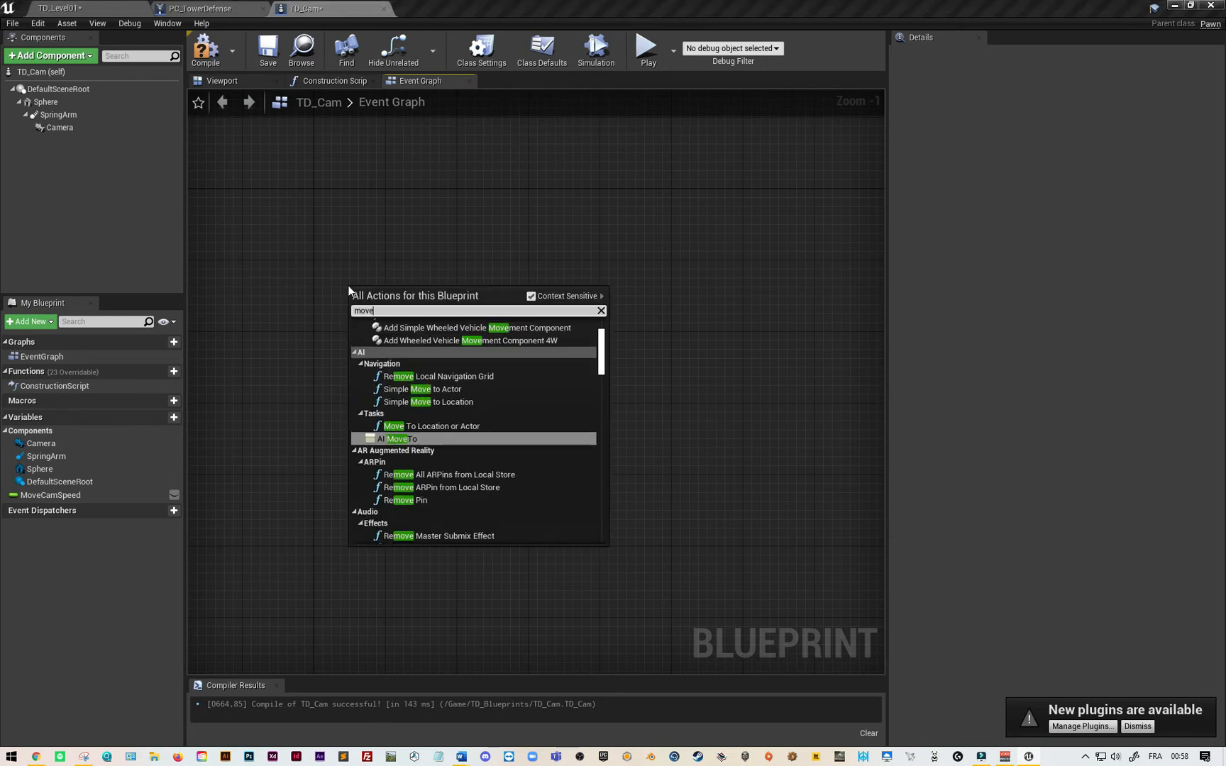
pyautogui.write('forw')
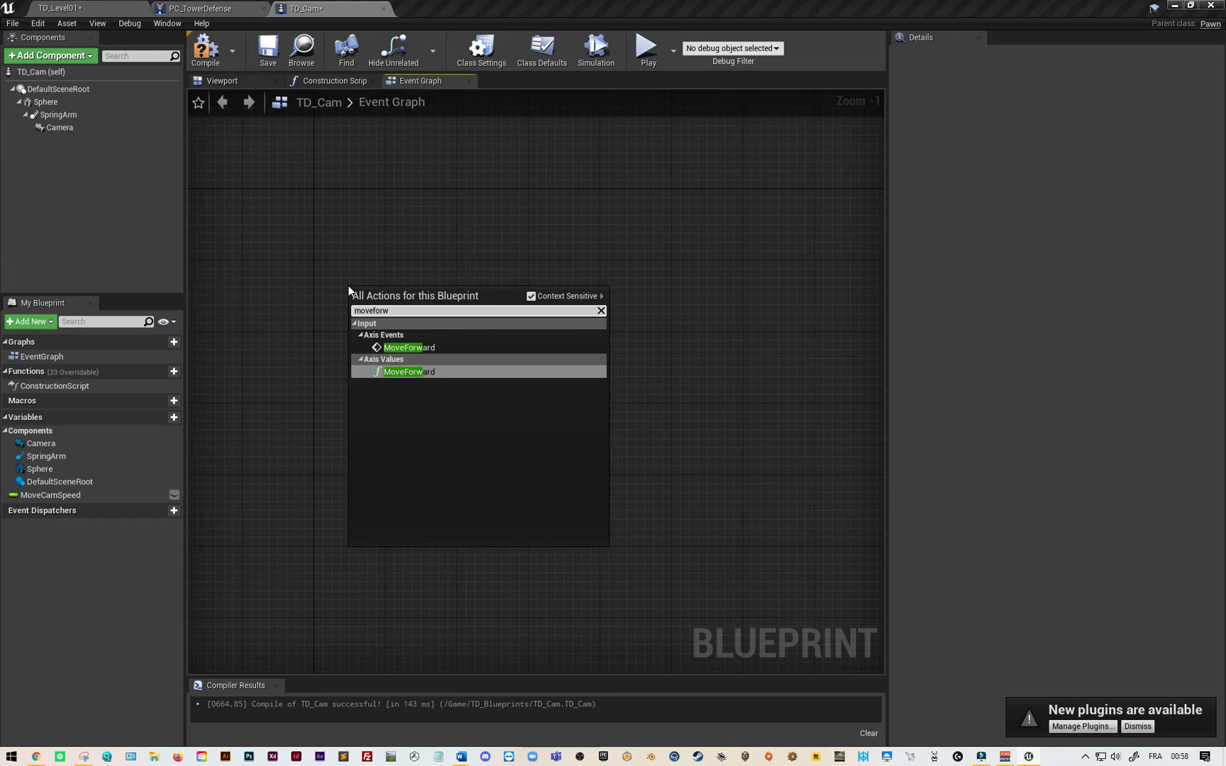
pyautogui.click(425, 347)
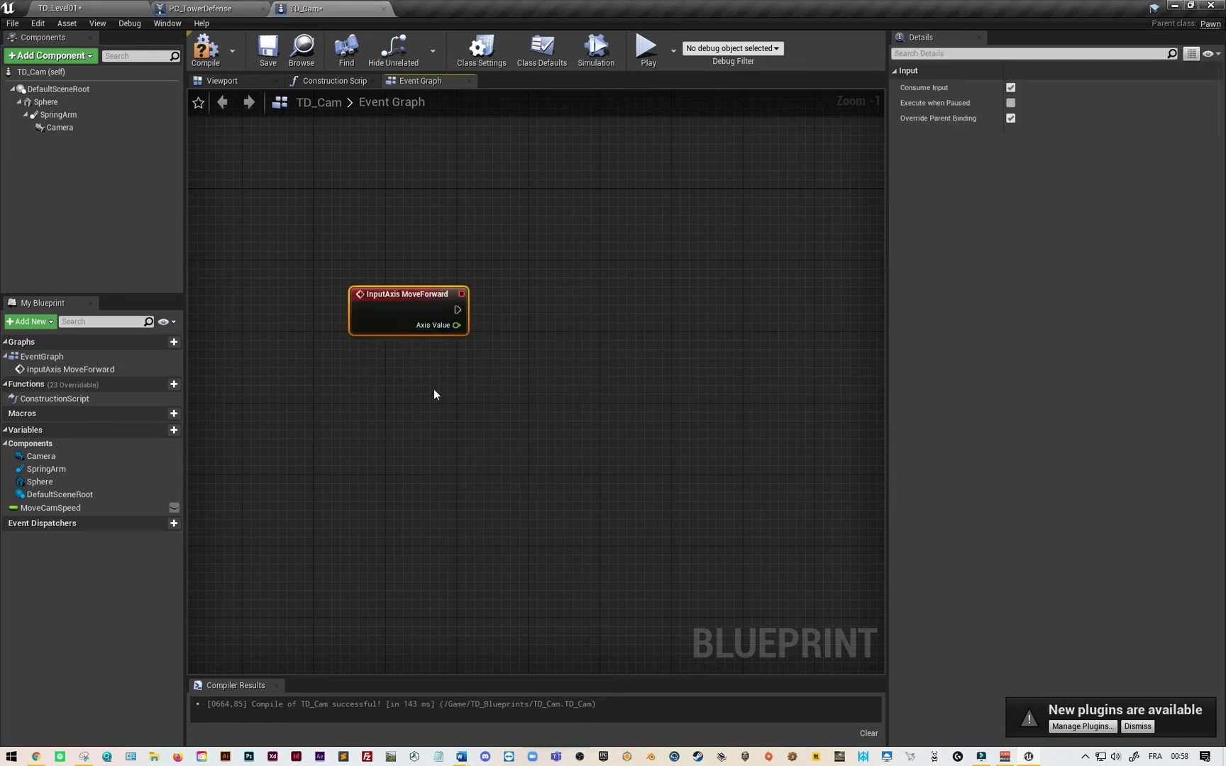
# - Add the MoveRight input axis event and align it below the MoveForward event
pyautogui.rightClick(428, 442)
pyautogui.write('mo')
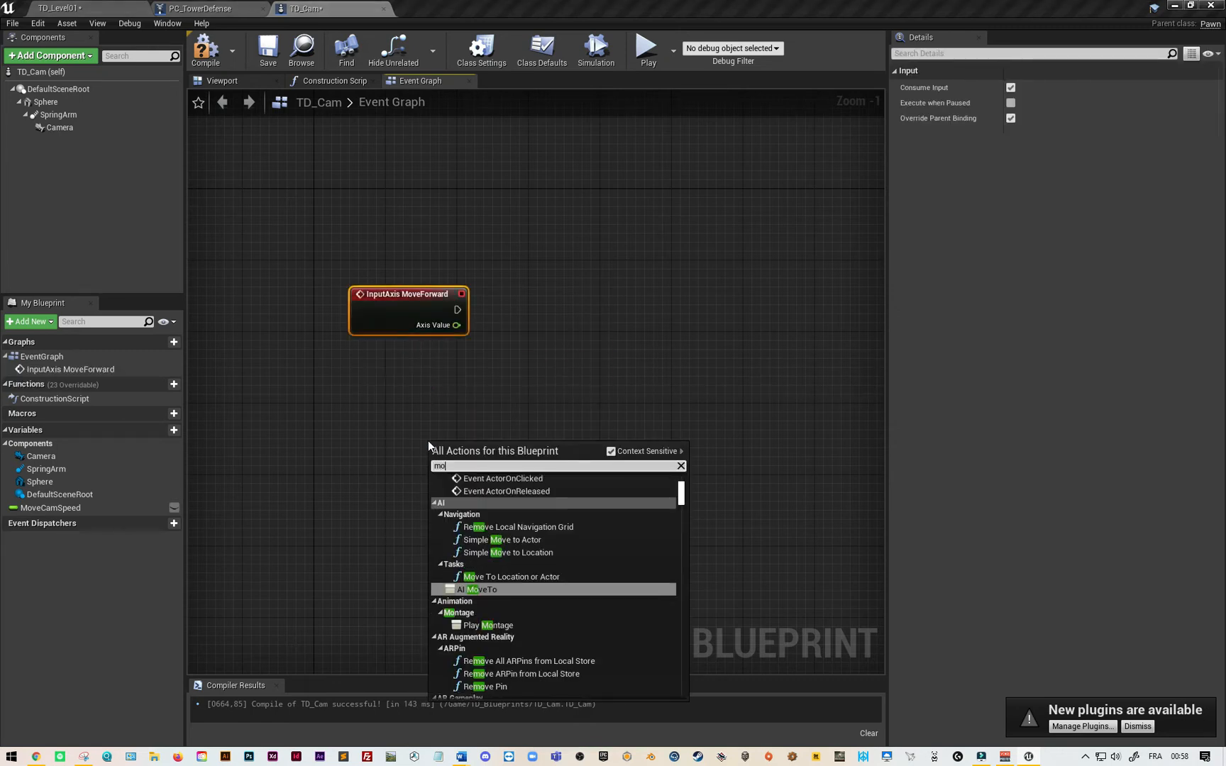
pyautogui.write('veri')
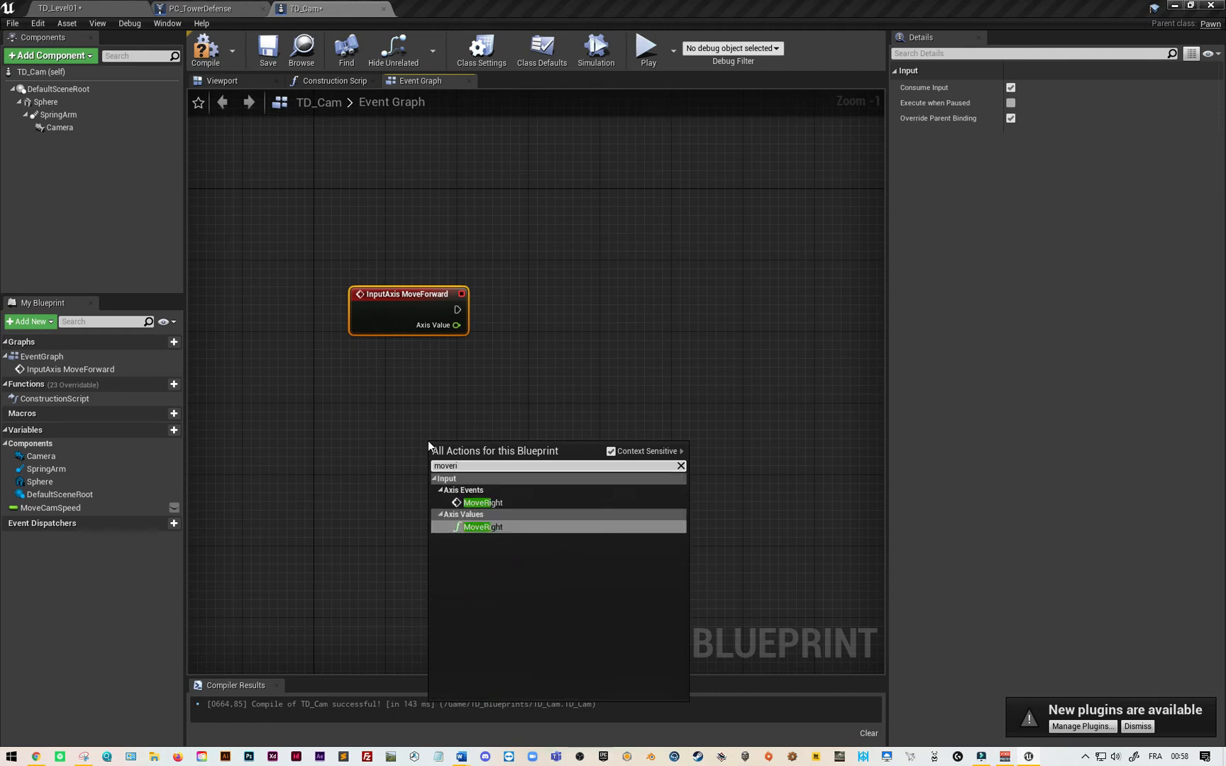
pyautogui.click(504, 500)
pyautogui.moveTo(454, 441); pyautogui.dragTo(373, 460)
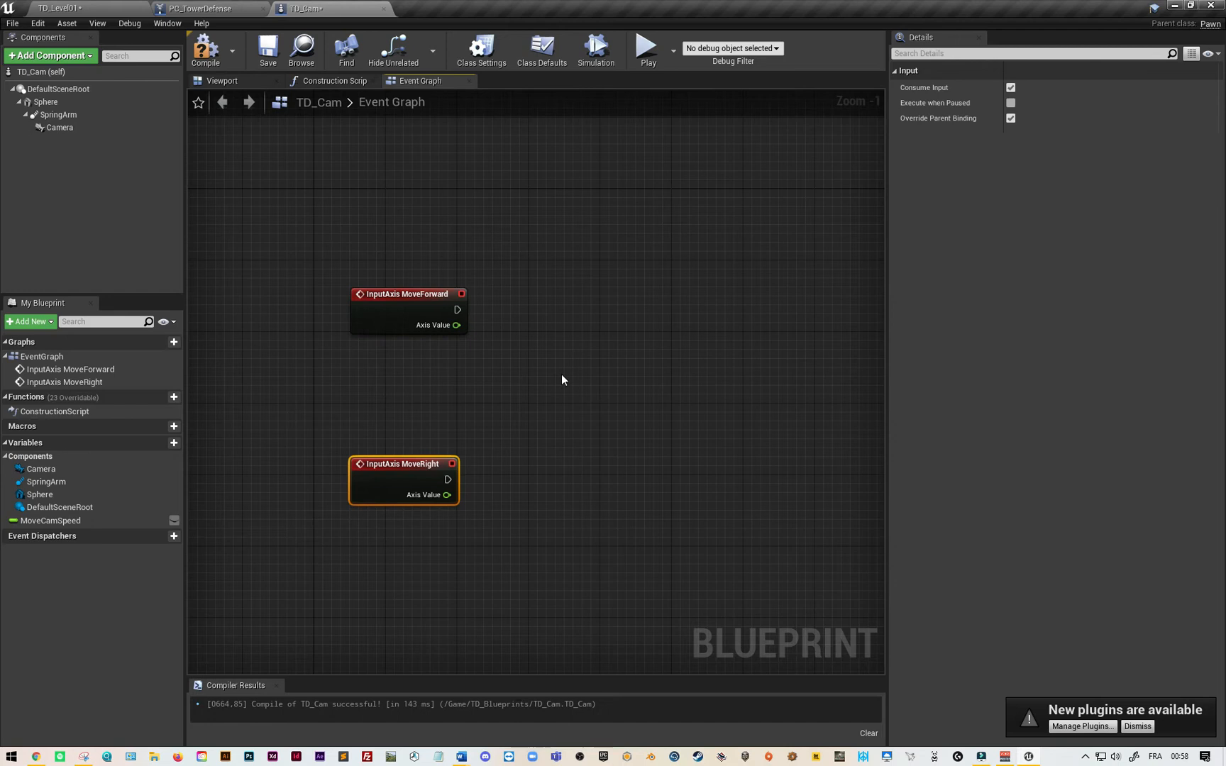
# - Connect an AddActorLocalOffset node to InputAxis MoveForward, duplicate it beside InputAxis MoveRight, and space the nodes apart
pyautogui.moveTo(458, 310); pyautogui.dragTo(566, 309)
pyautogui.write('add actor')
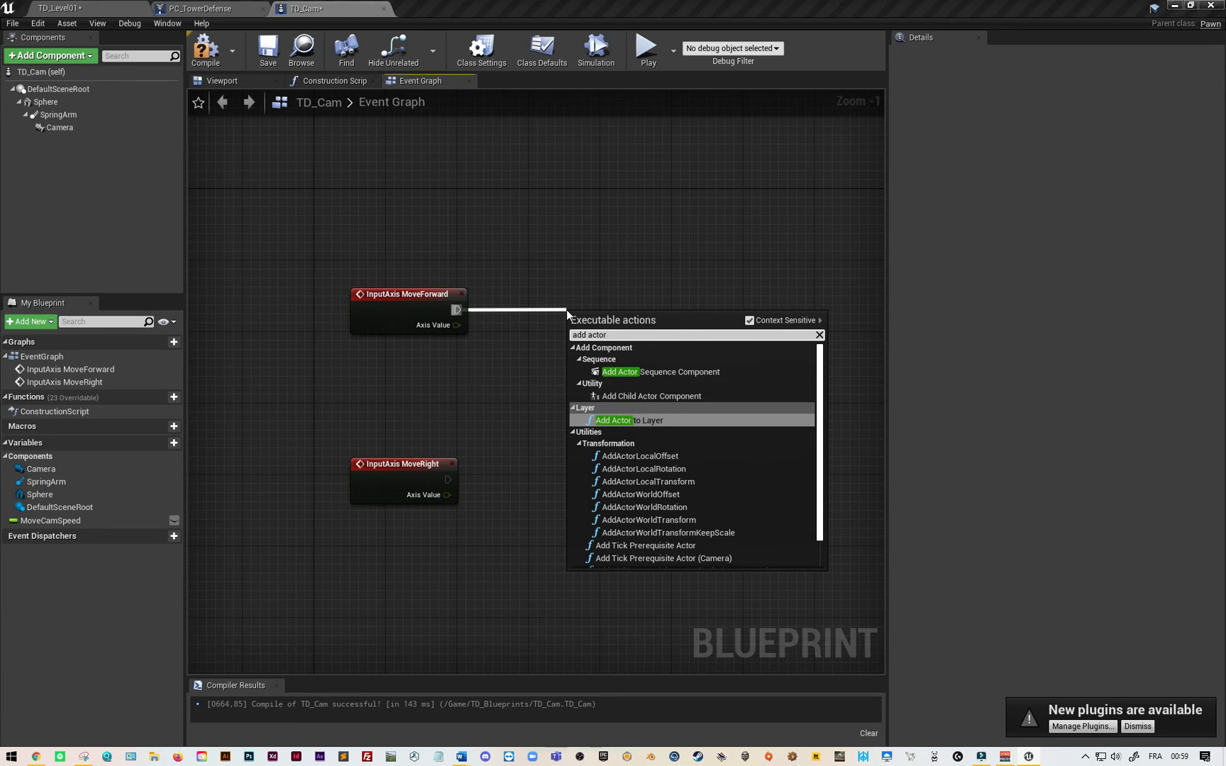
pyautogui.write('local')
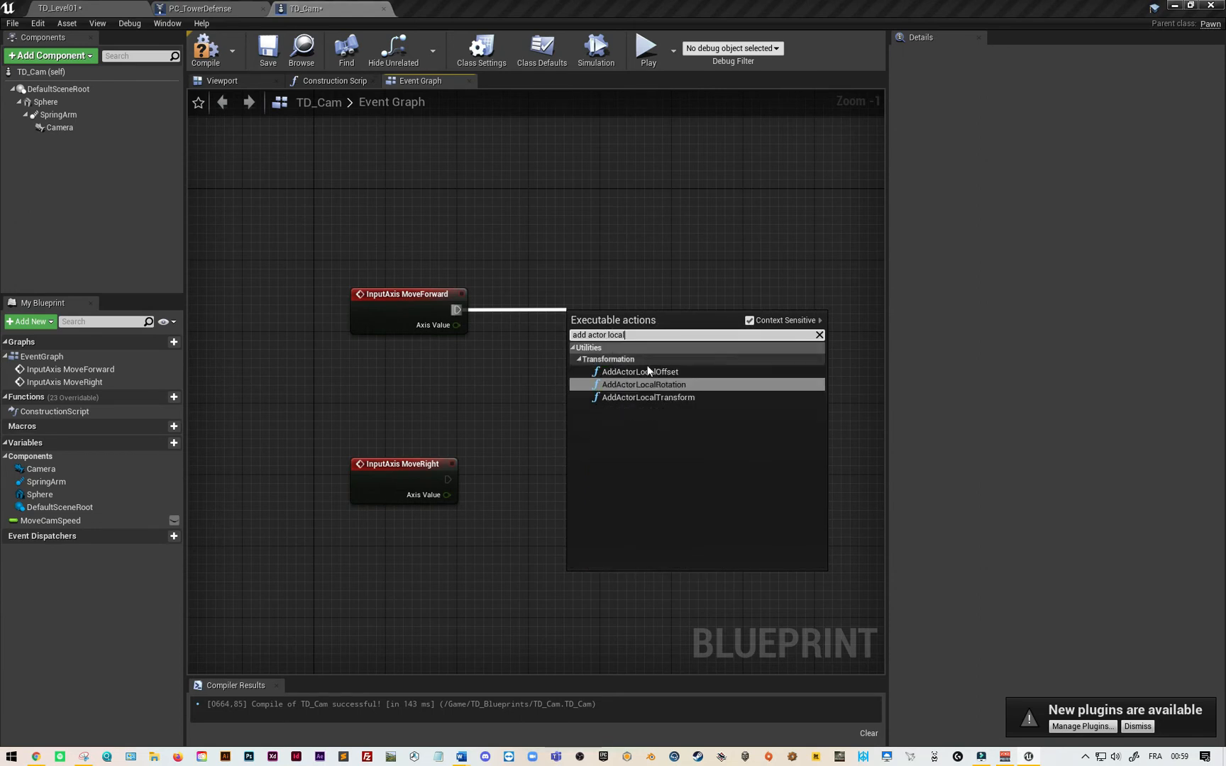
pyautogui.click(643, 372)
pyautogui.hotkey('ctrl', 'w')
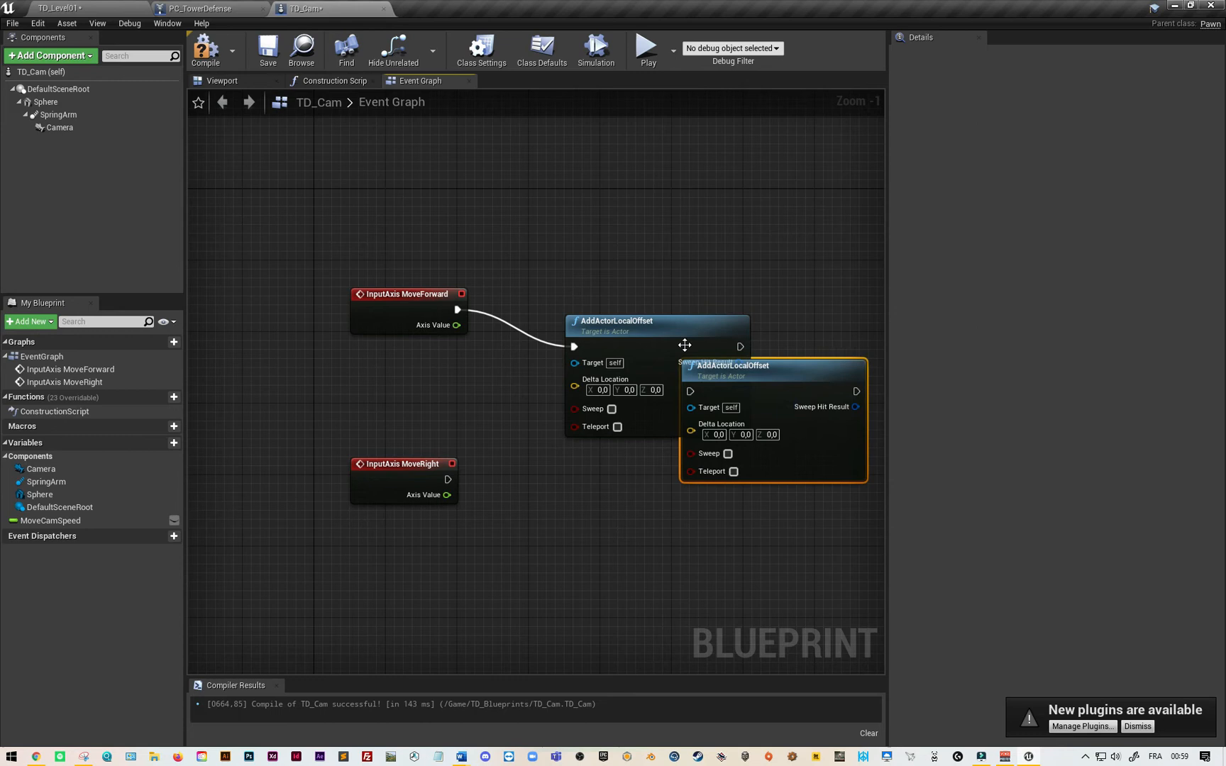
pyautogui.moveTo(786, 391); pyautogui.dragTo(643, 501)
pyautogui.moveTo(665, 346); pyautogui.dragTo(655, 309)
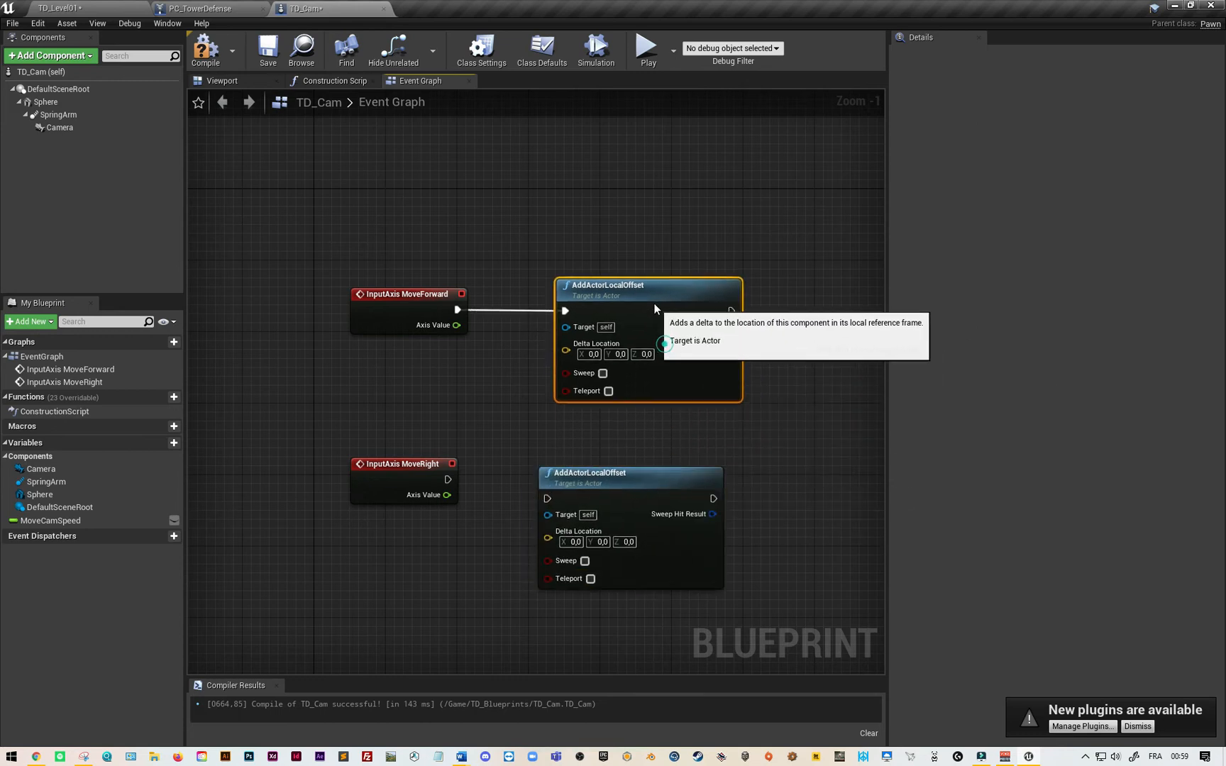
pyautogui.moveTo(403, 307); pyautogui.dragTo(276, 305)
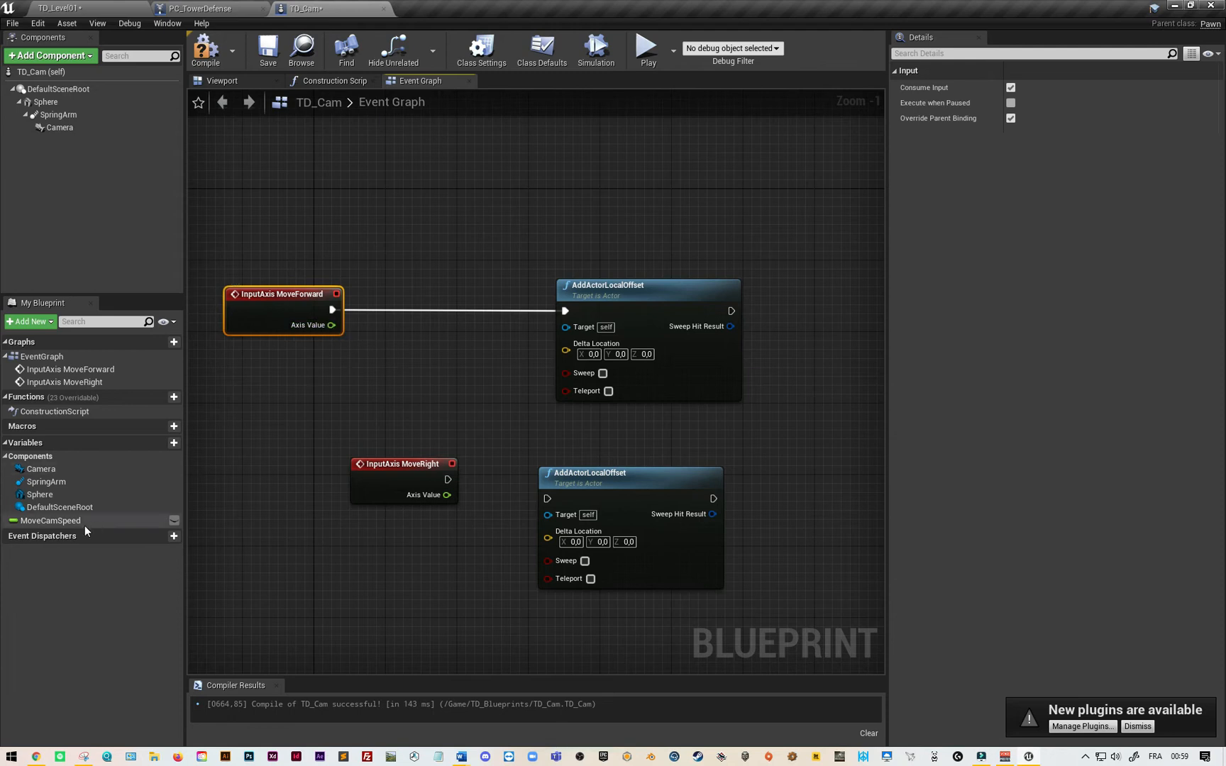
# - Compile TD_Cam and set the default value of the MoveCamSpeed variable to 20
pyautogui.click(66, 520)
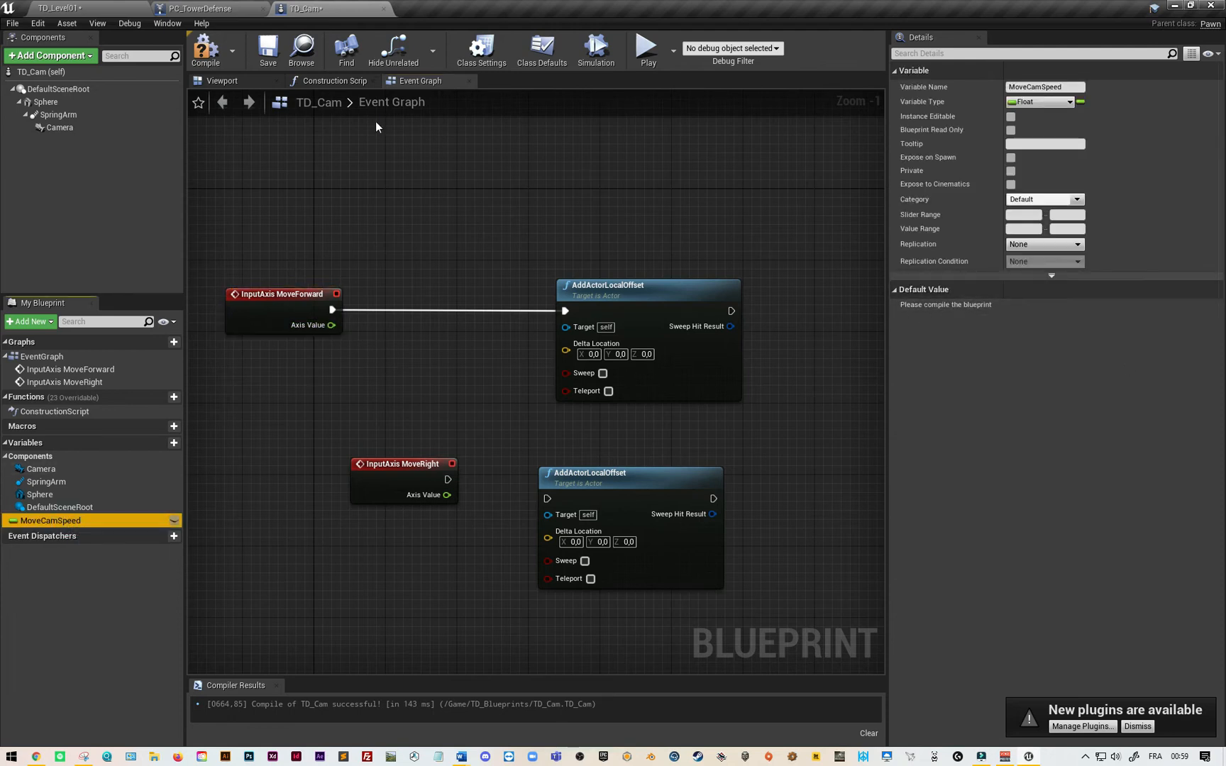
pyautogui.click(207, 58)
pyautogui.click(1028, 306)
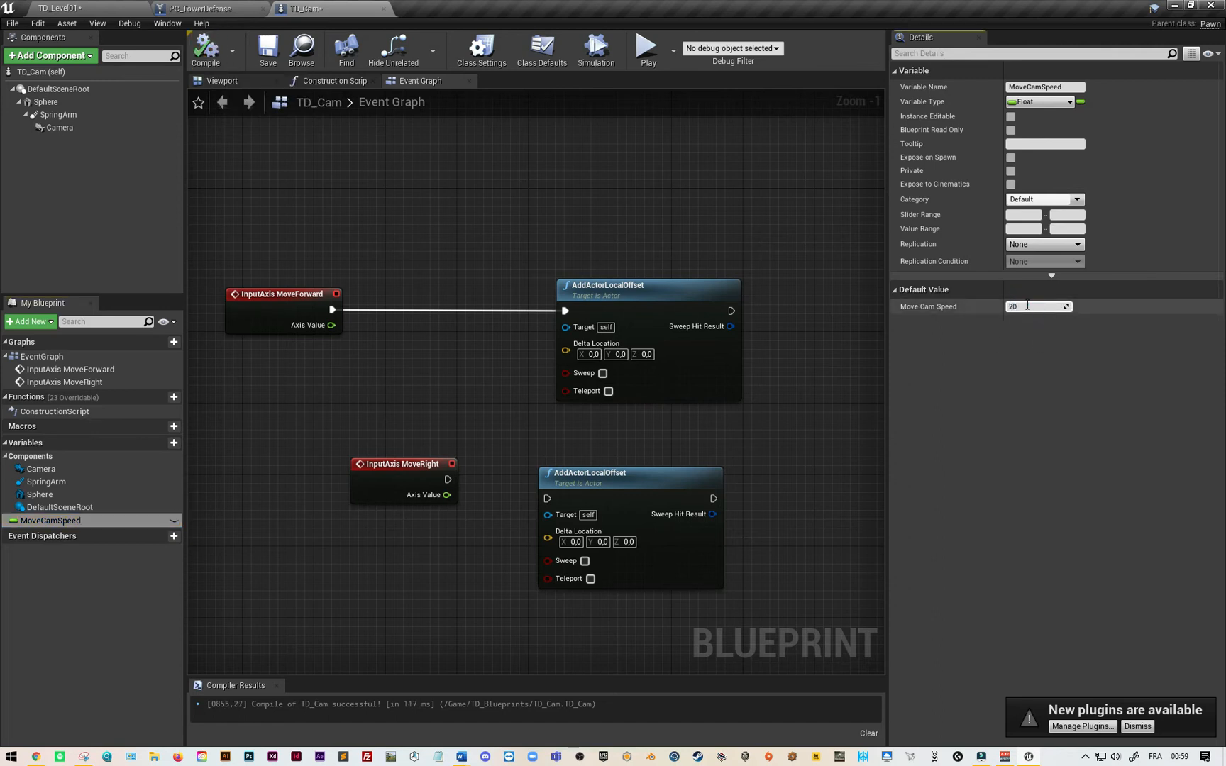
pyautogui.click(677, 206)
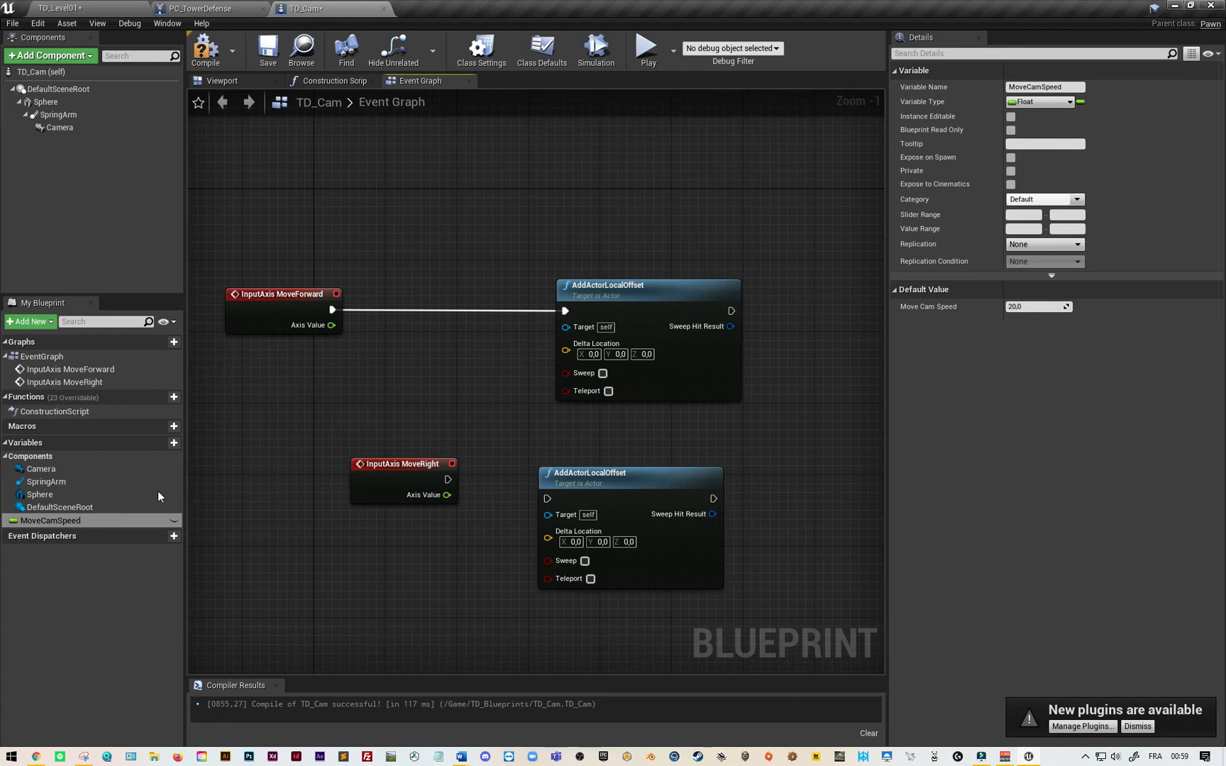
# - Place a Move Cam Speed getter below InputAxis MoveForward and feed it into a new float * float multiply node
pyautogui.moveTo(42, 519); pyautogui.dragTo(293, 401)
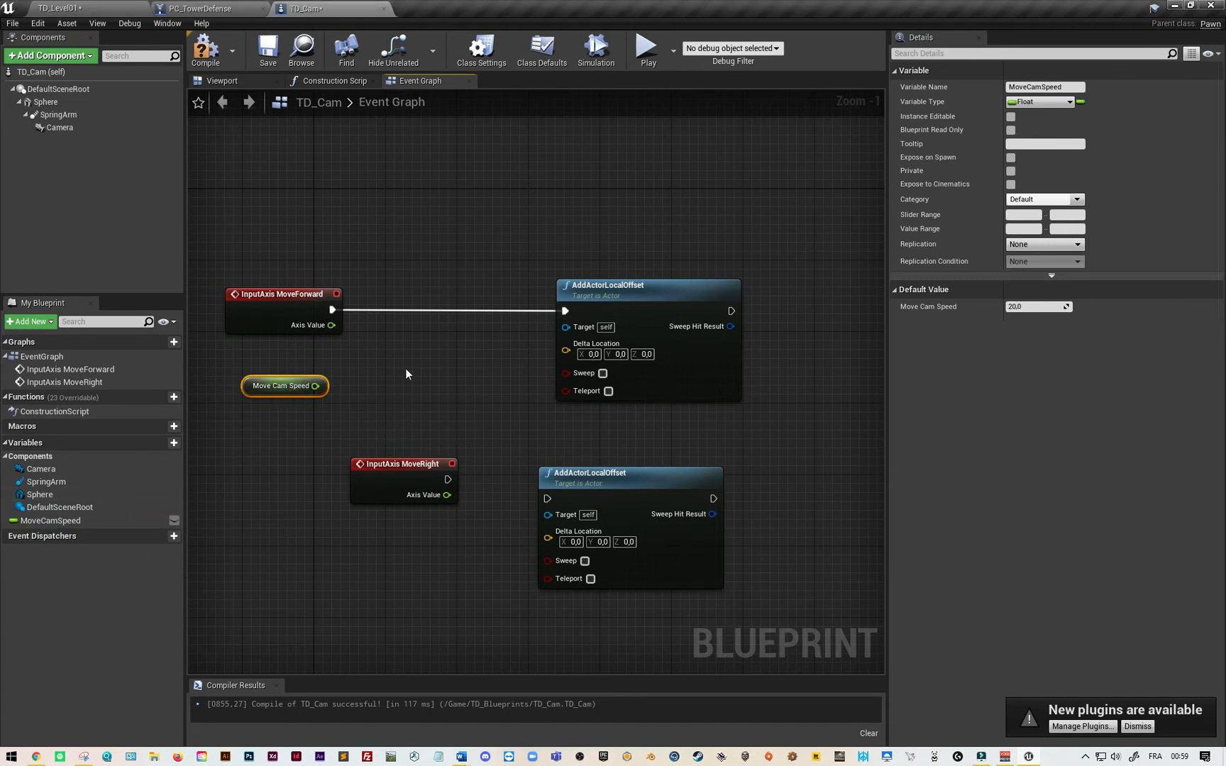
pyautogui.moveTo(315, 385); pyautogui.dragTo(349, 369)
pyautogui.write('*')
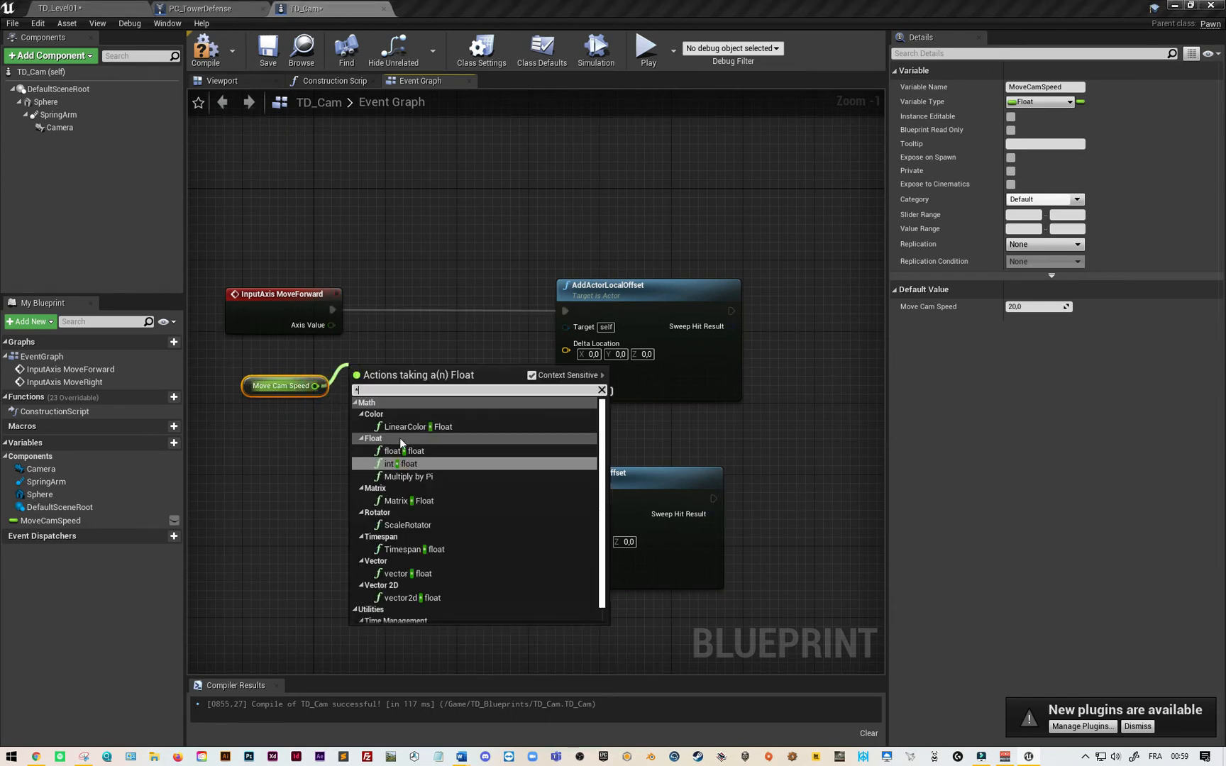
pyautogui.click(411, 454)
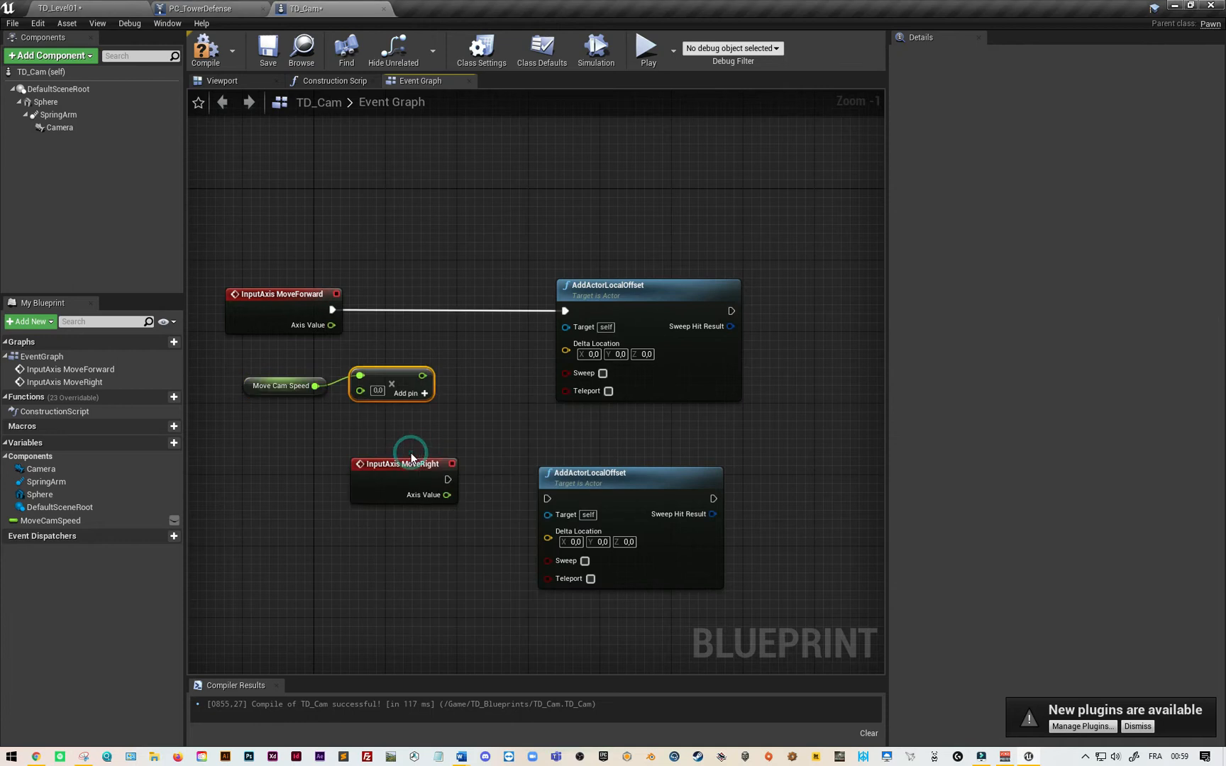
# - Multiply MoveForward's Axis Value by Move Cam Speed and feed the result through a new Make Vector node's X into AddActorLocalOffset's Delta Location
pyautogui.moveTo(315, 386); pyautogui.dragTo(359, 391)
pyautogui.moveTo(331, 325); pyautogui.dragTo(374, 358)
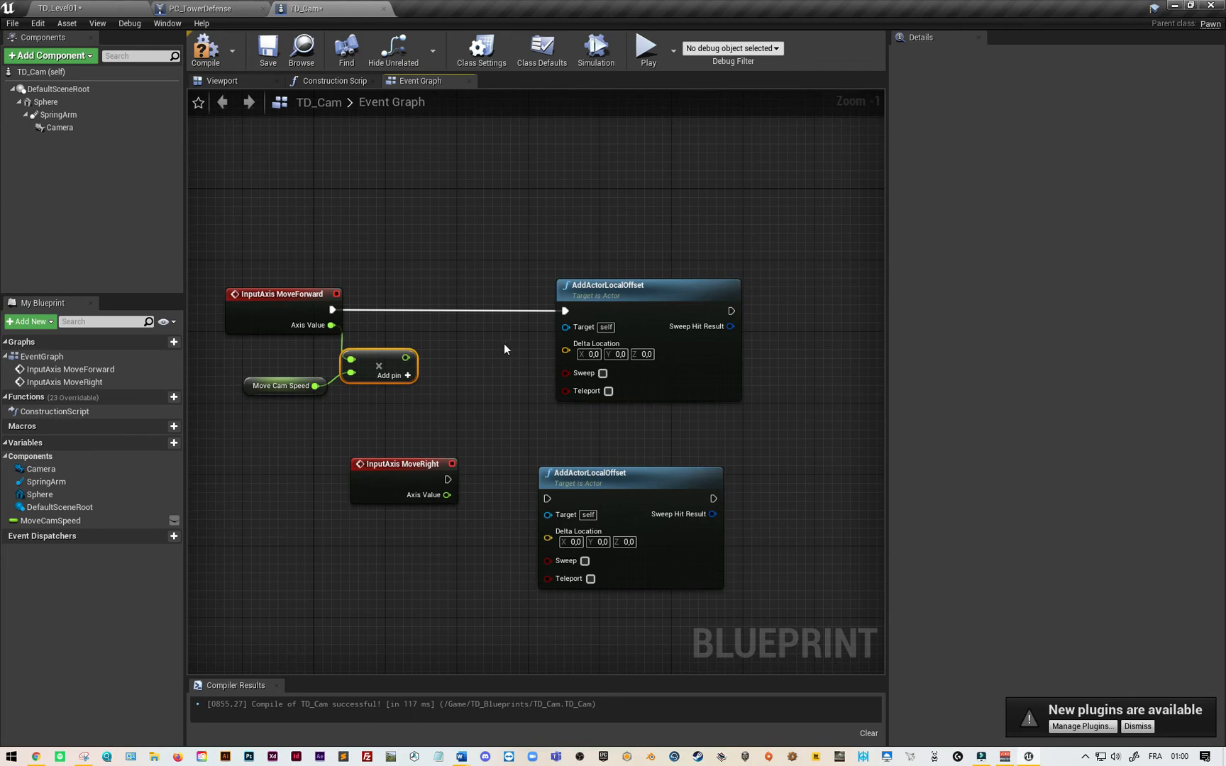
pyautogui.moveTo(405, 358); pyautogui.dragTo(441, 346)
pyautogui.write('mak')
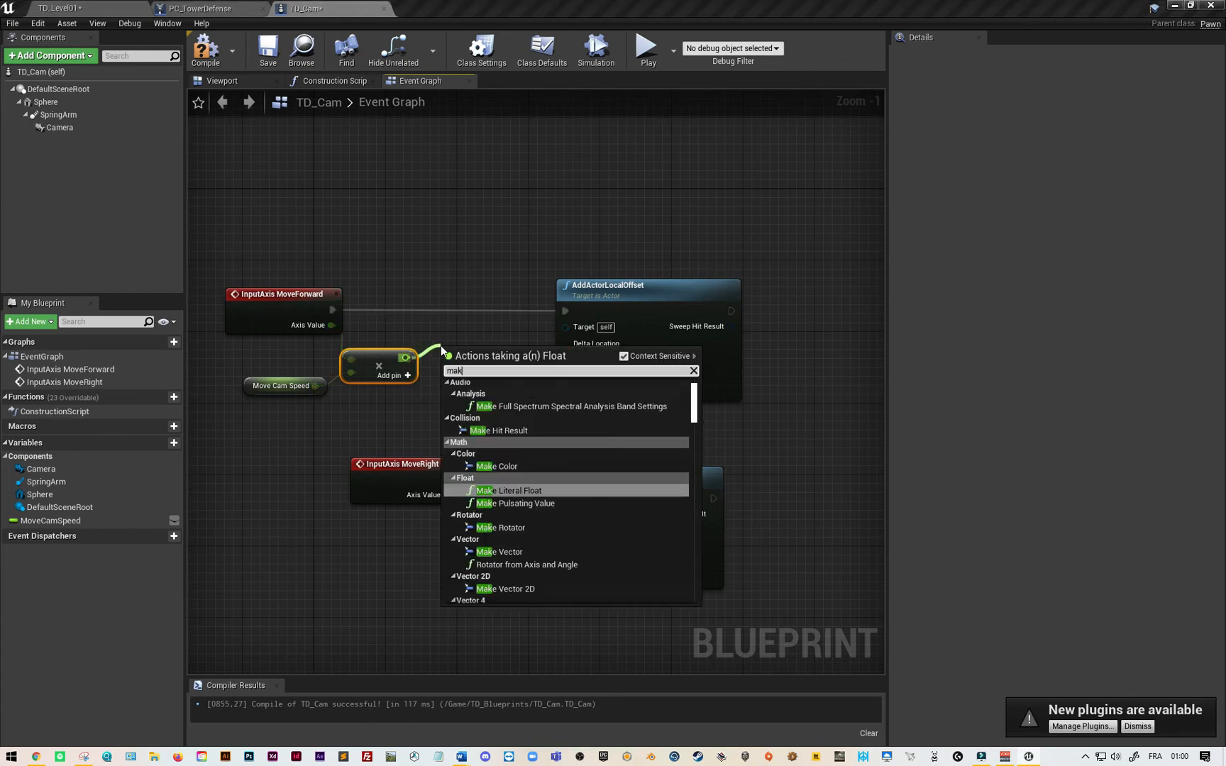
pyautogui.write('e vector')
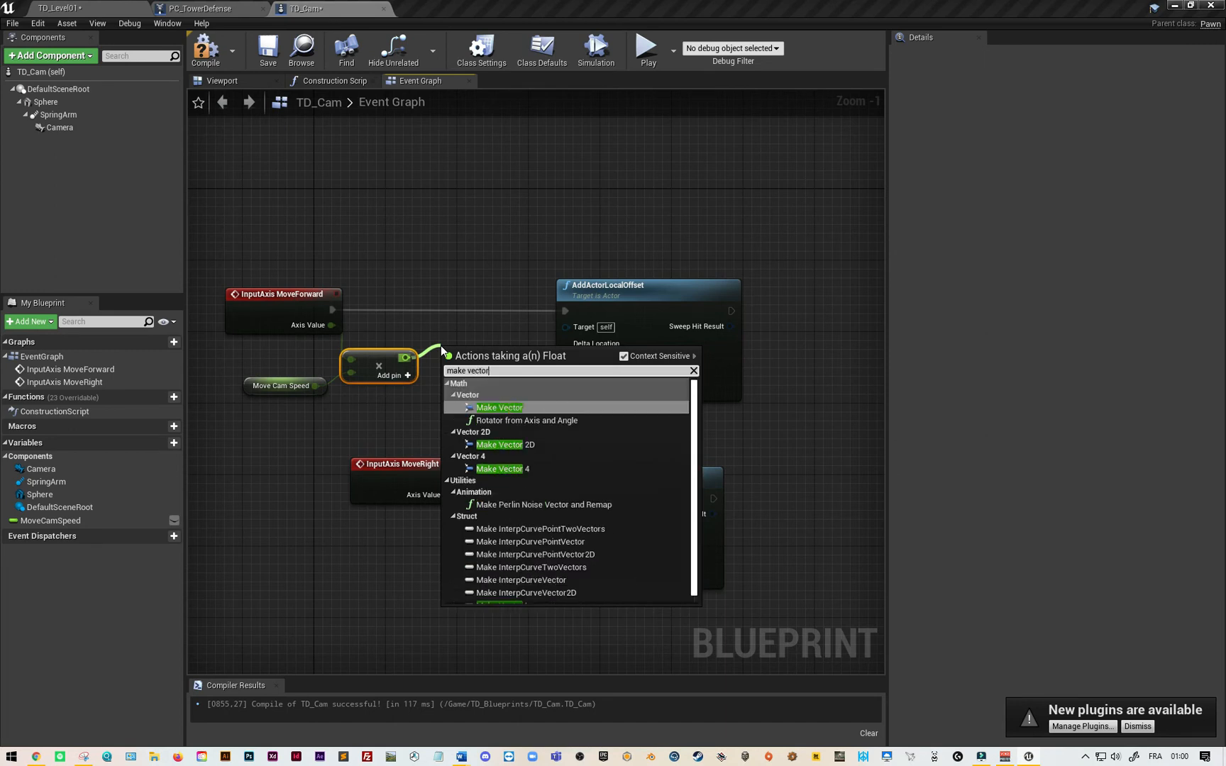
pyautogui.click(500, 408)
pyautogui.moveTo(489, 365); pyautogui.dragTo(480, 338)
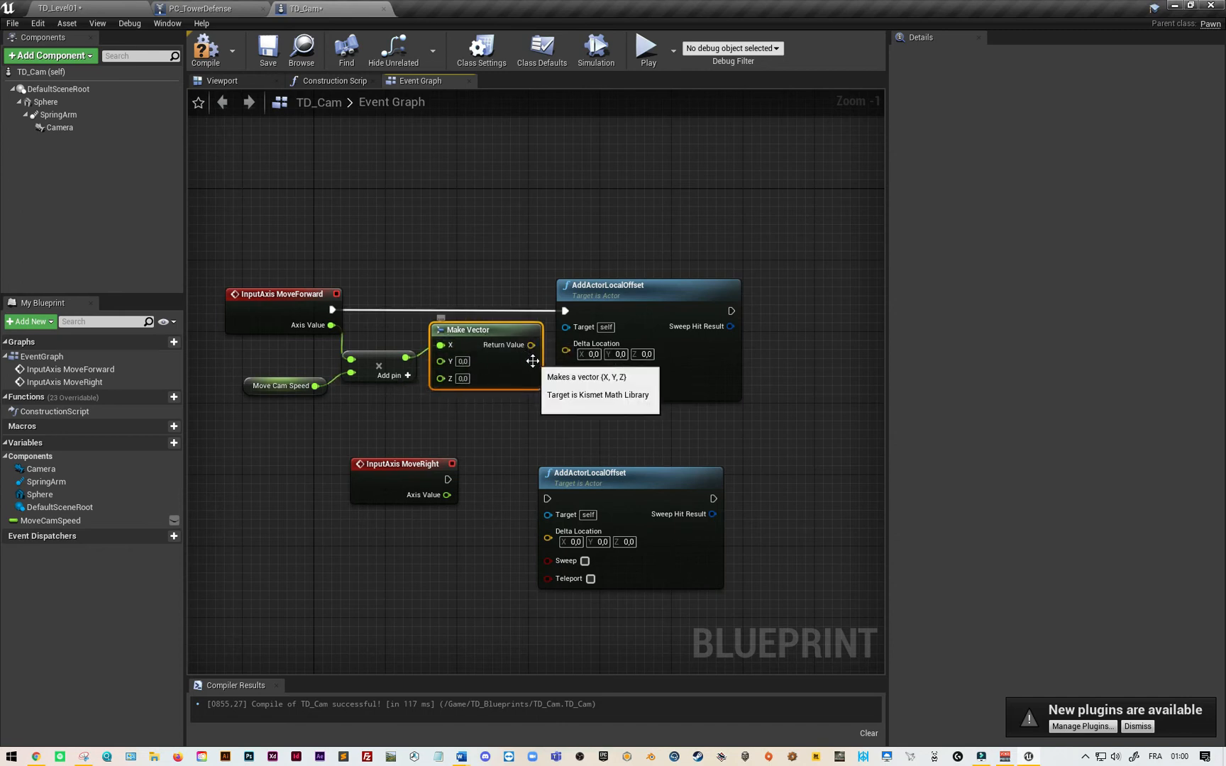
pyautogui.moveTo(530, 345); pyautogui.dragTo(566, 348)
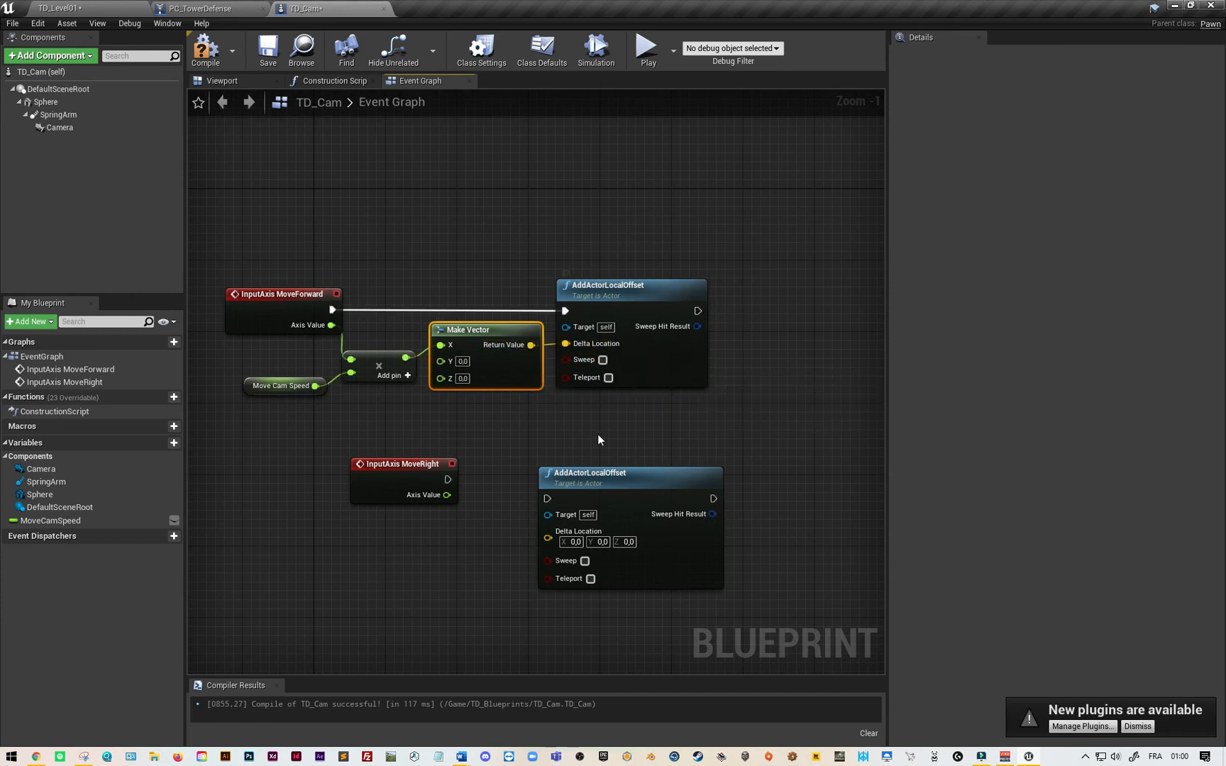
# - Copy the Move Cam Speed, multiply and Make Vector nodes below InputAxis MoveRight, and align that event under InputAxis MoveForward
pyautogui.moveTo(241, 343); pyautogui.dragTo(526, 438)
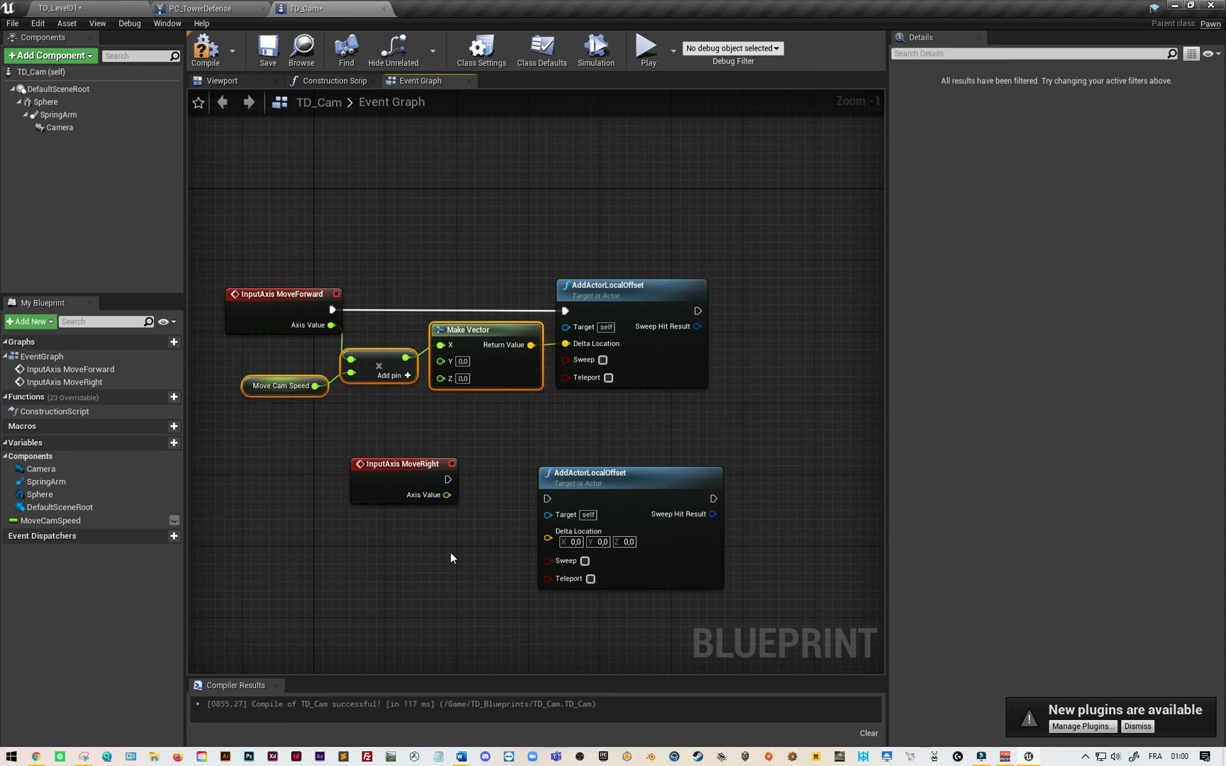
pyautogui.click(319, 575)
pyautogui.hotkey('ctrl', 'v')
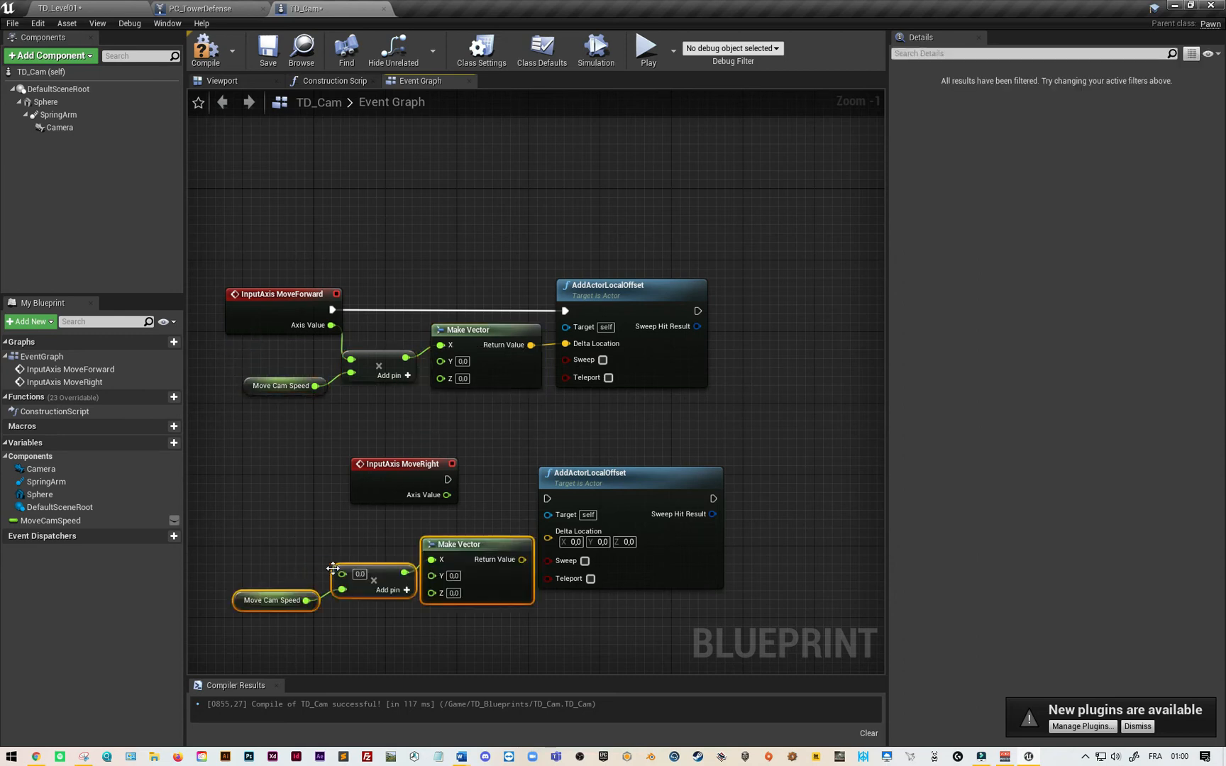
pyautogui.moveTo(411, 466); pyautogui.dragTo(284, 470)
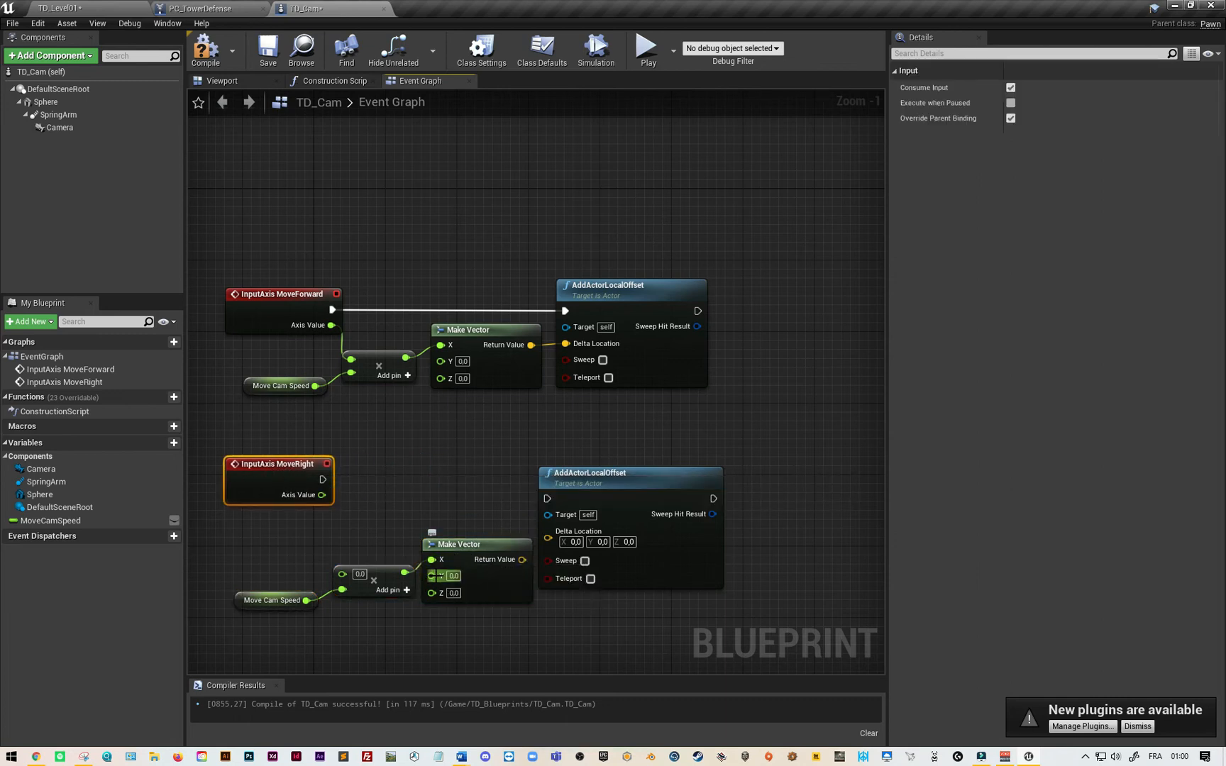
# - Wire InputAxis MoveRight through the copied multiply node and Make Vector's Y into the second AddActorLocalOffset, and compile and save TD_Cam
pyautogui.keyDown('ctrl'); pyautogui.moveTo(432, 560); pyautogui.dragTo(432, 576); pyautogui.keyUp('ctrl')
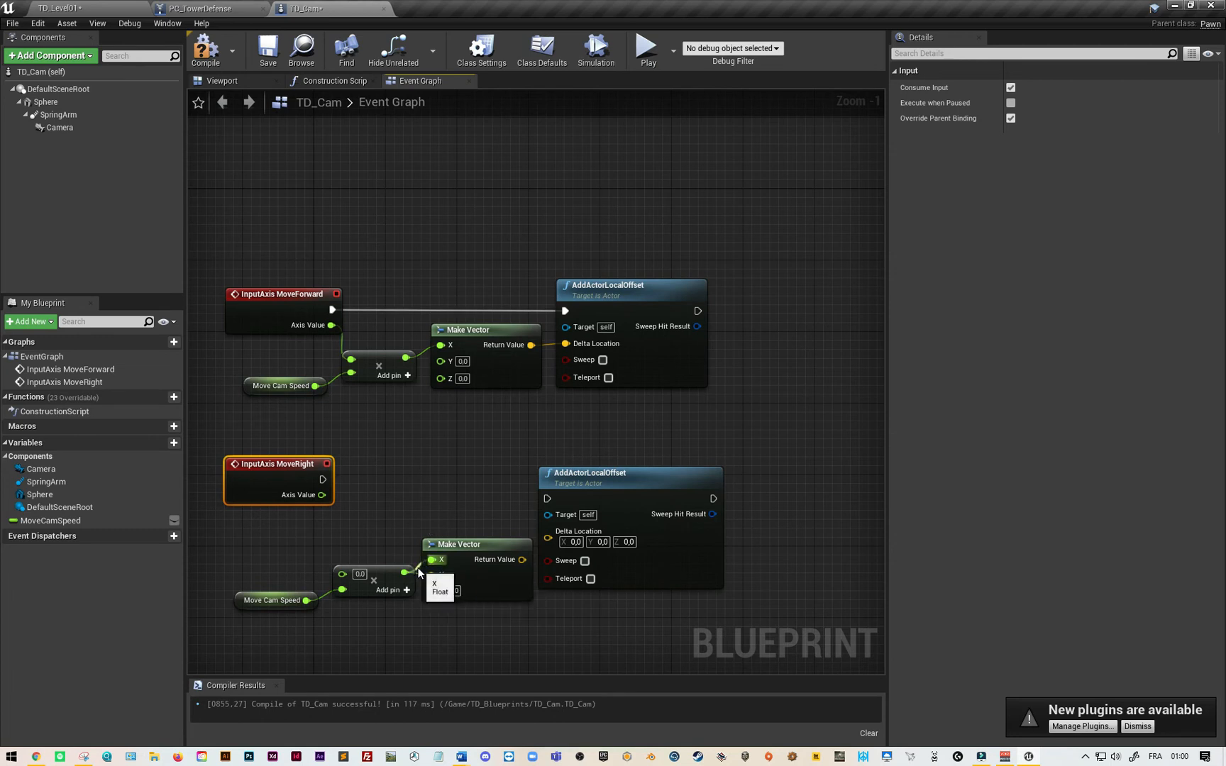
pyautogui.moveTo(322, 480); pyautogui.dragTo(607, 472)
pyautogui.moveTo(523, 559); pyautogui.dragTo(576, 519)
pyautogui.moveTo(321, 495); pyautogui.dragTo(367, 534)
pyautogui.click(203, 56)
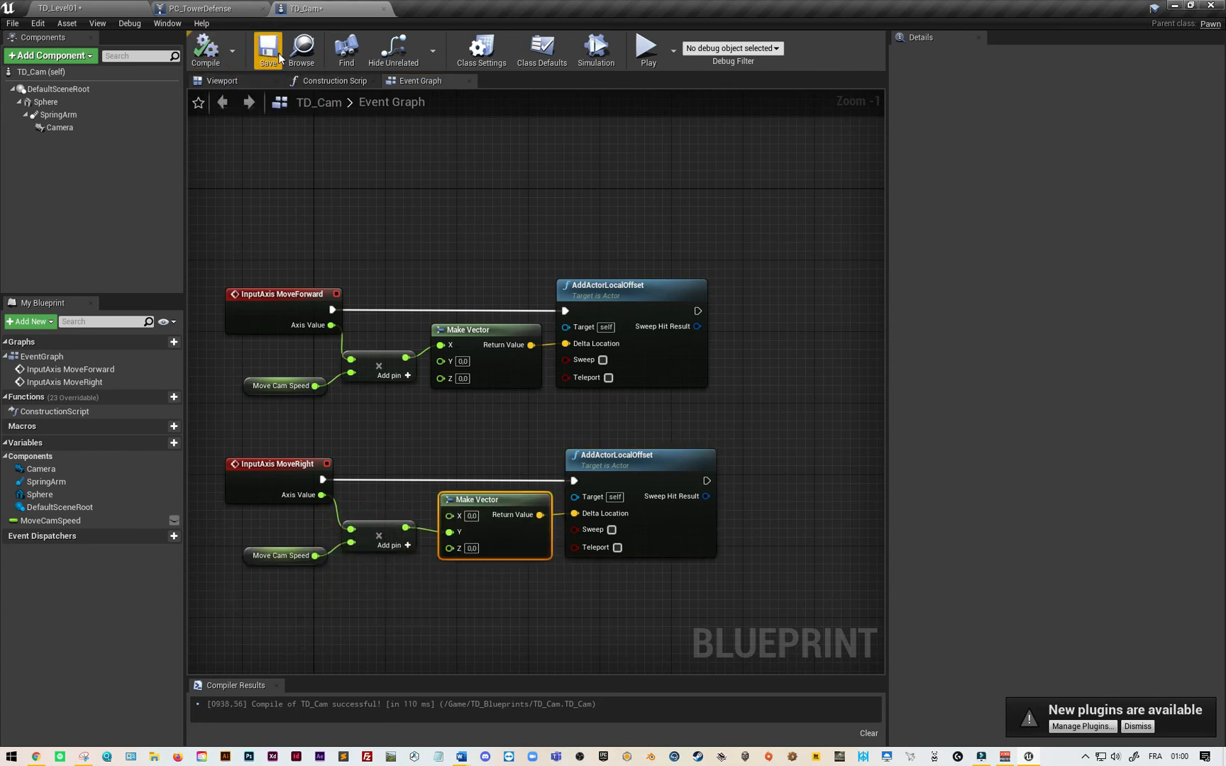
pyautogui.click(266, 54)
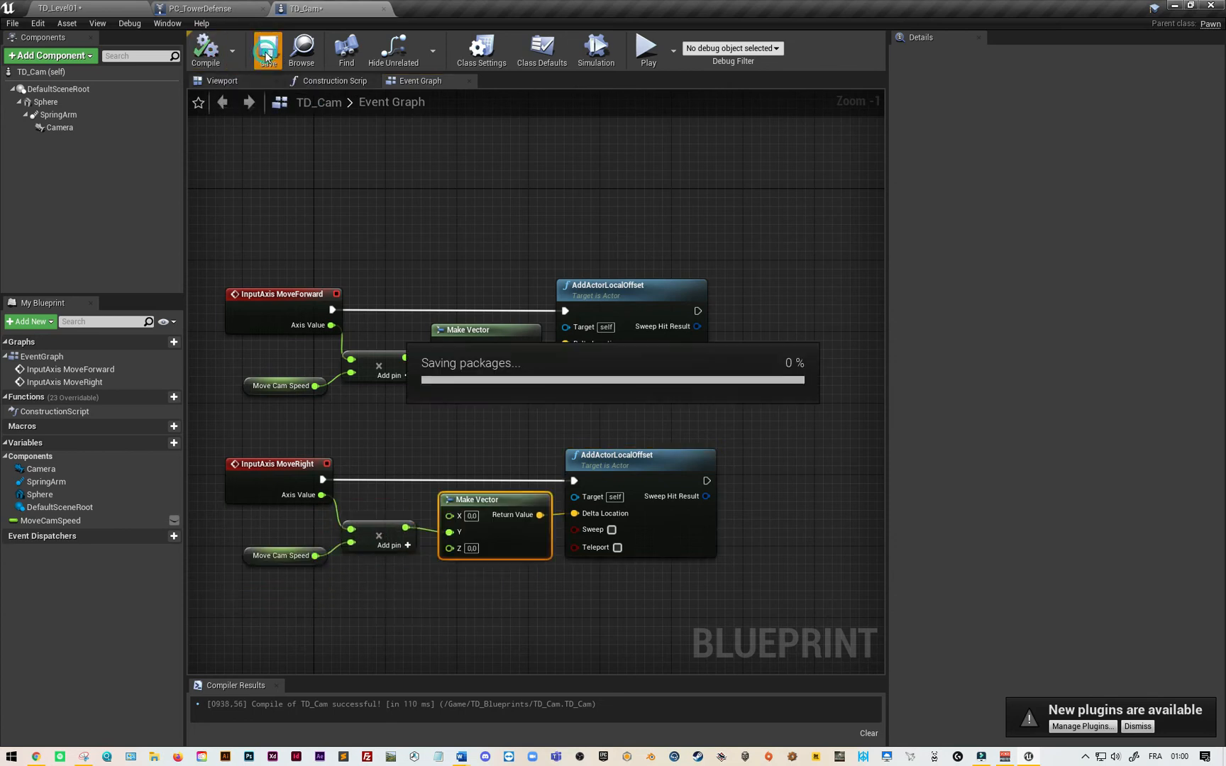
# - Play-test TD_Level01 in the level editor and stop the simulation
pyautogui.click(107, 9)
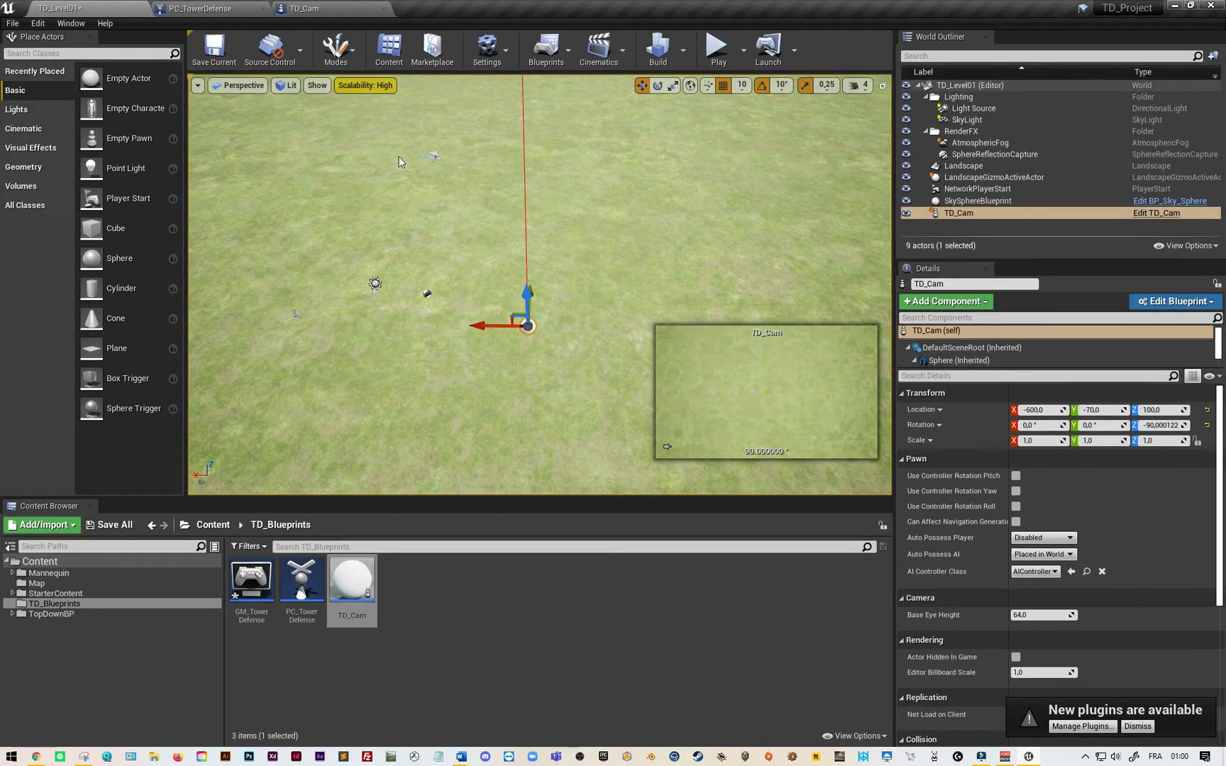
pyautogui.click(716, 51)
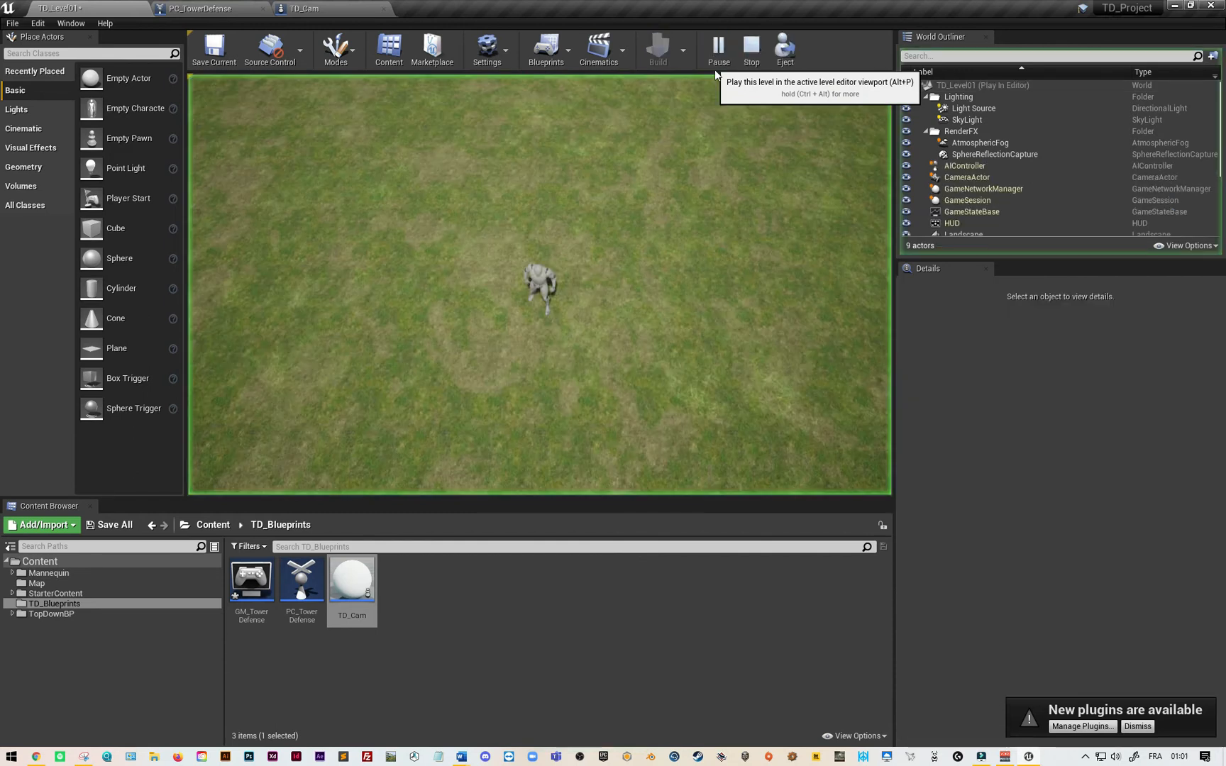
pyautogui.click(752, 47)
# - Delete the NetworkPlayerStart actor from TD_Level01 and run a short play test of the level
pyautogui.click(539, 285)
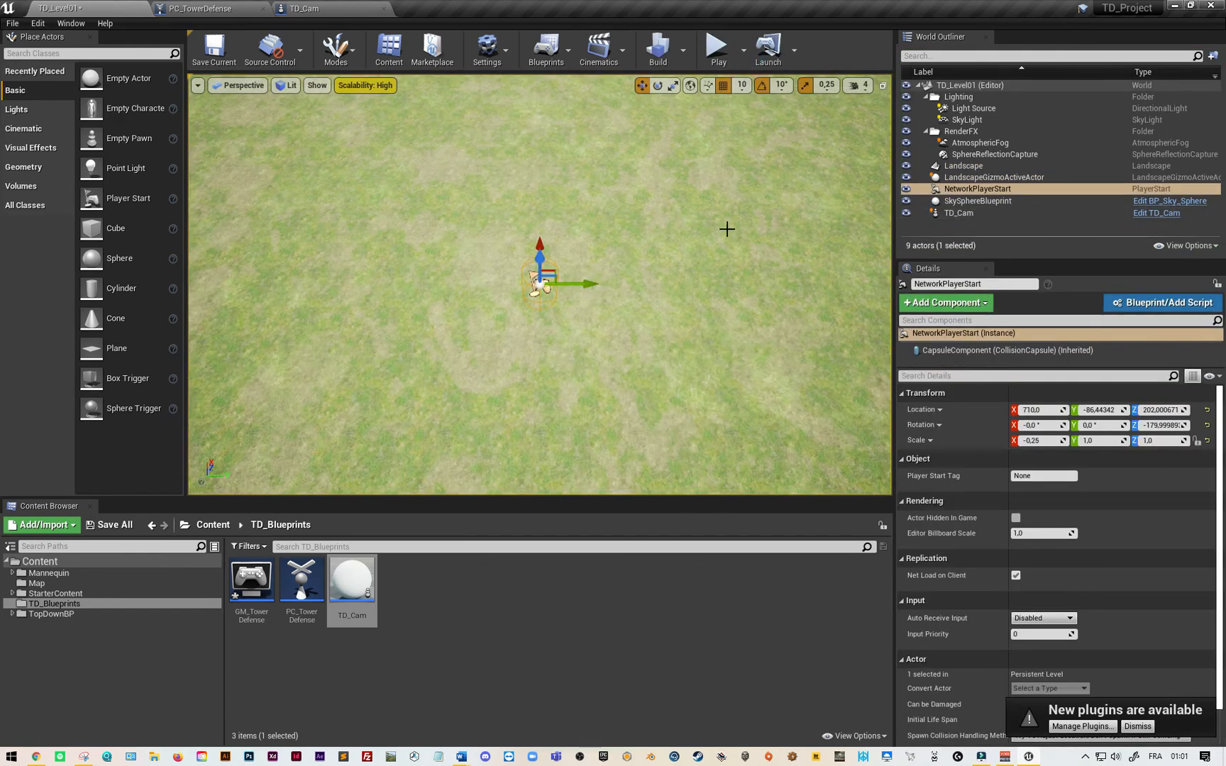
pyautogui.press('Delete')
pyautogui.click(717, 47)
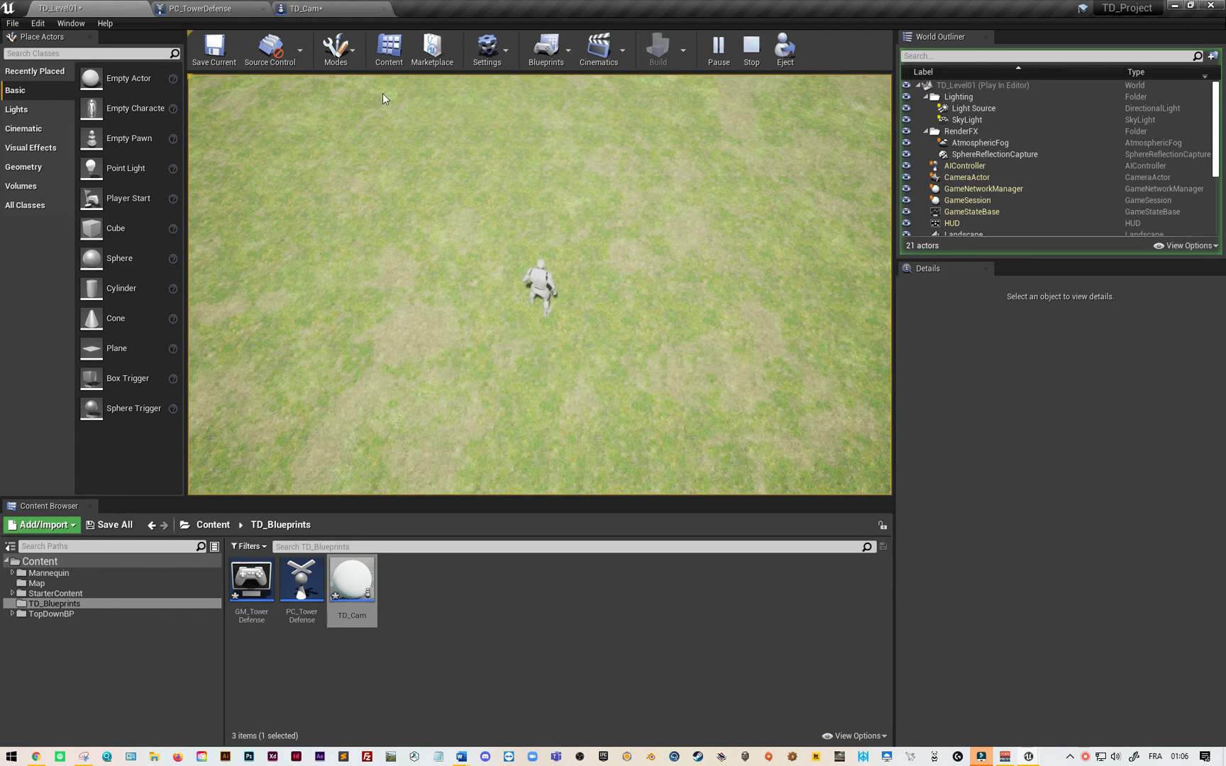
pyautogui.click(751, 49)
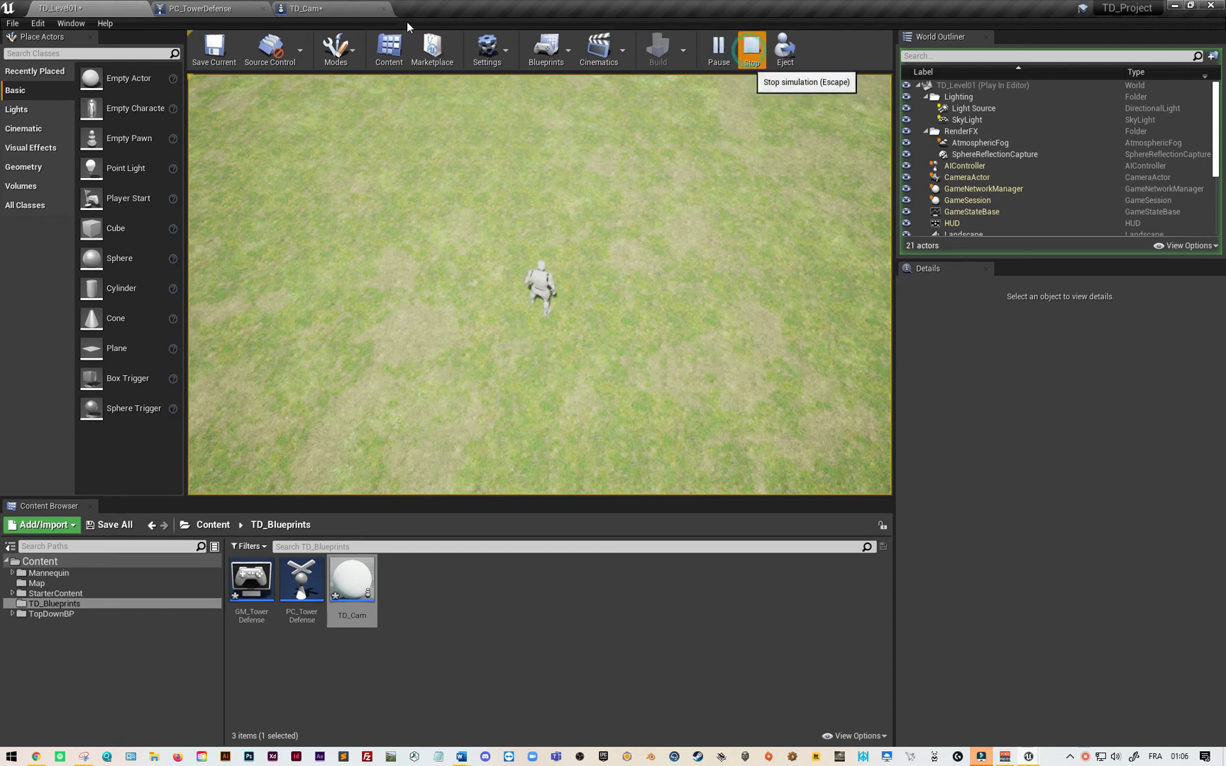
# - Set TD_Cam's Auto Possess Player to Player 0, and compile and save the blueprint
pyautogui.click(342, 13)
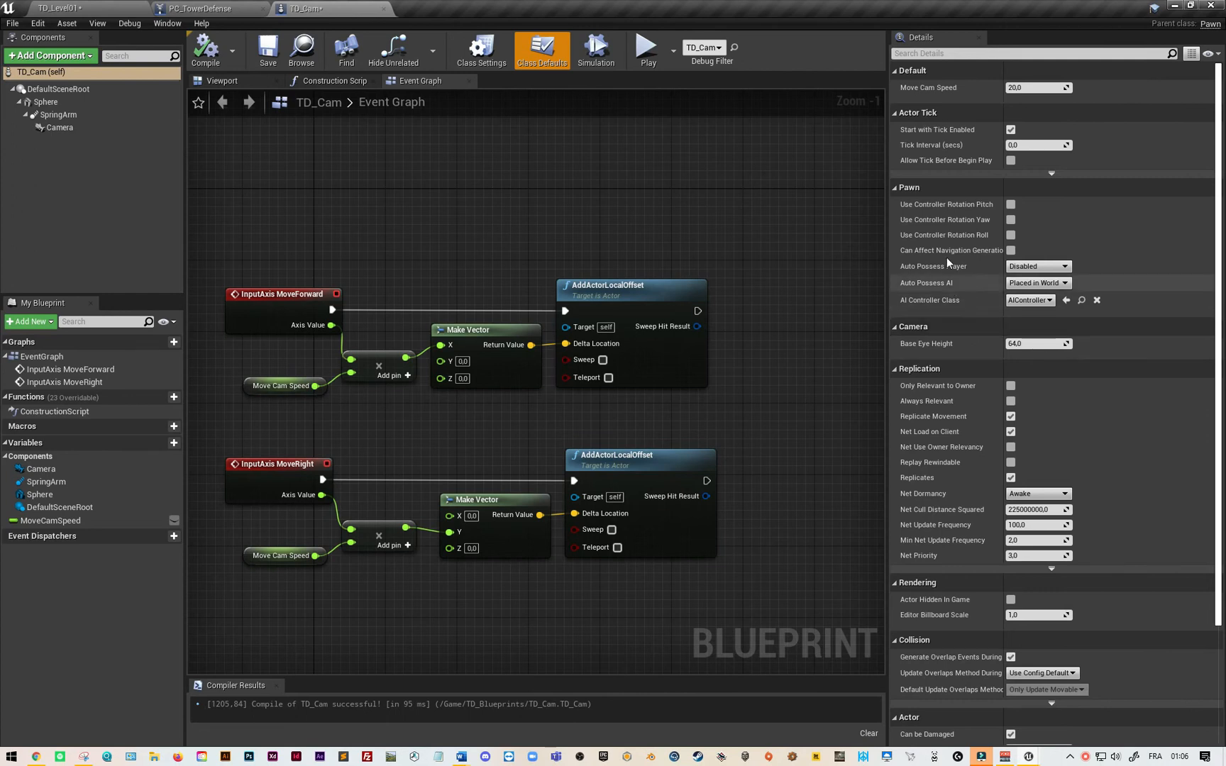
pyautogui.click(1036, 267)
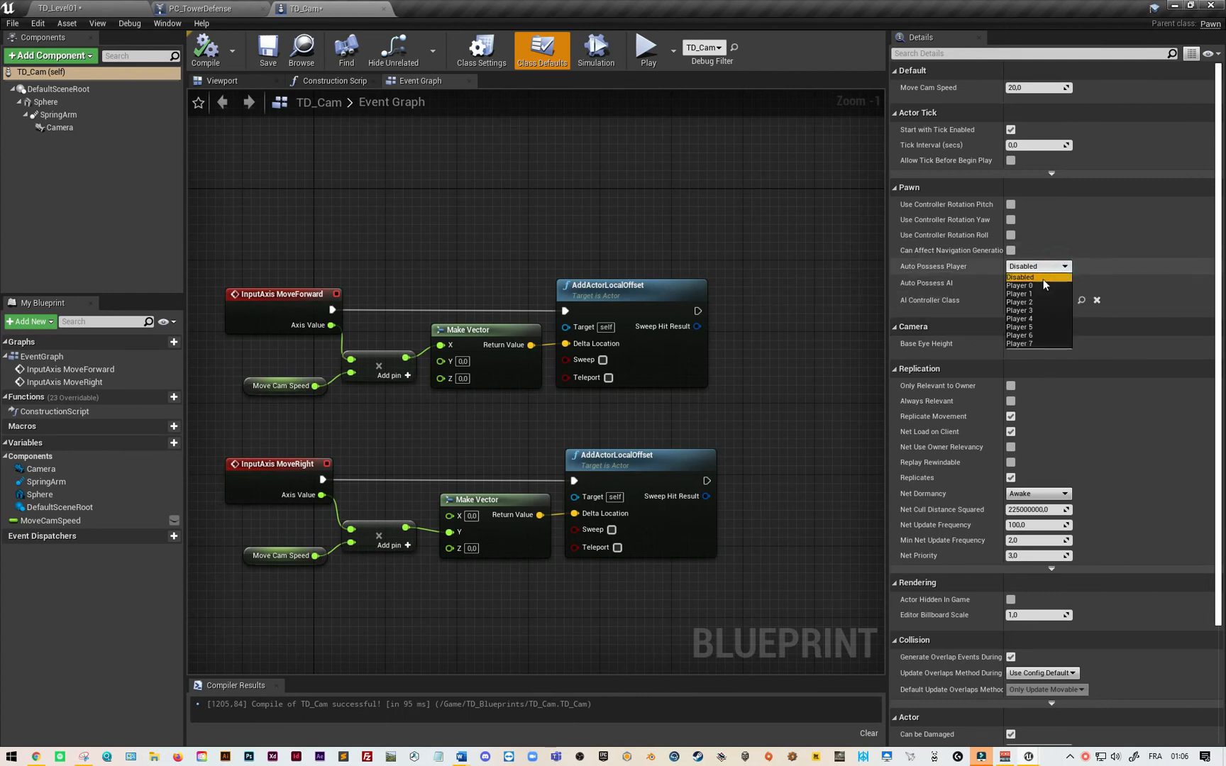
pyautogui.click(1033, 288)
pyautogui.click(206, 51)
pyautogui.click(268, 57)
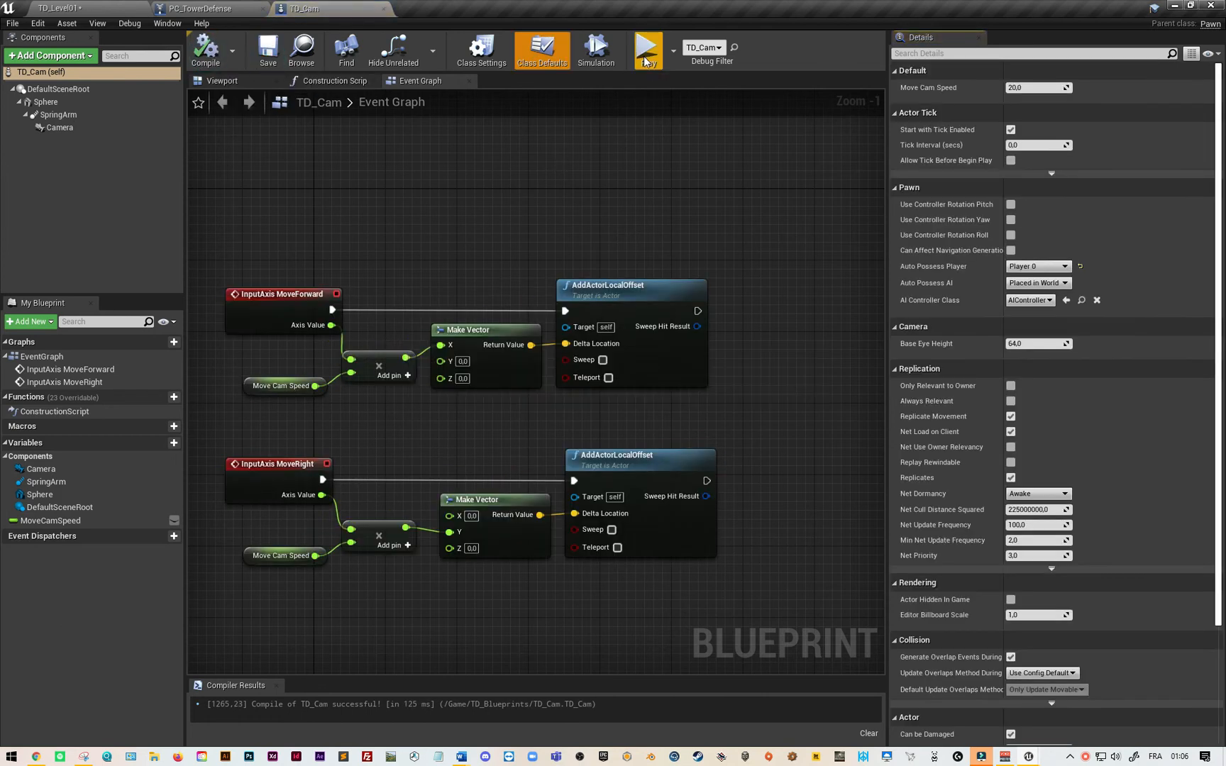
# - Run the game from the TD_Cam blueprint, test backward and right camera movement, and close the preview
pyautogui.click(645, 57)
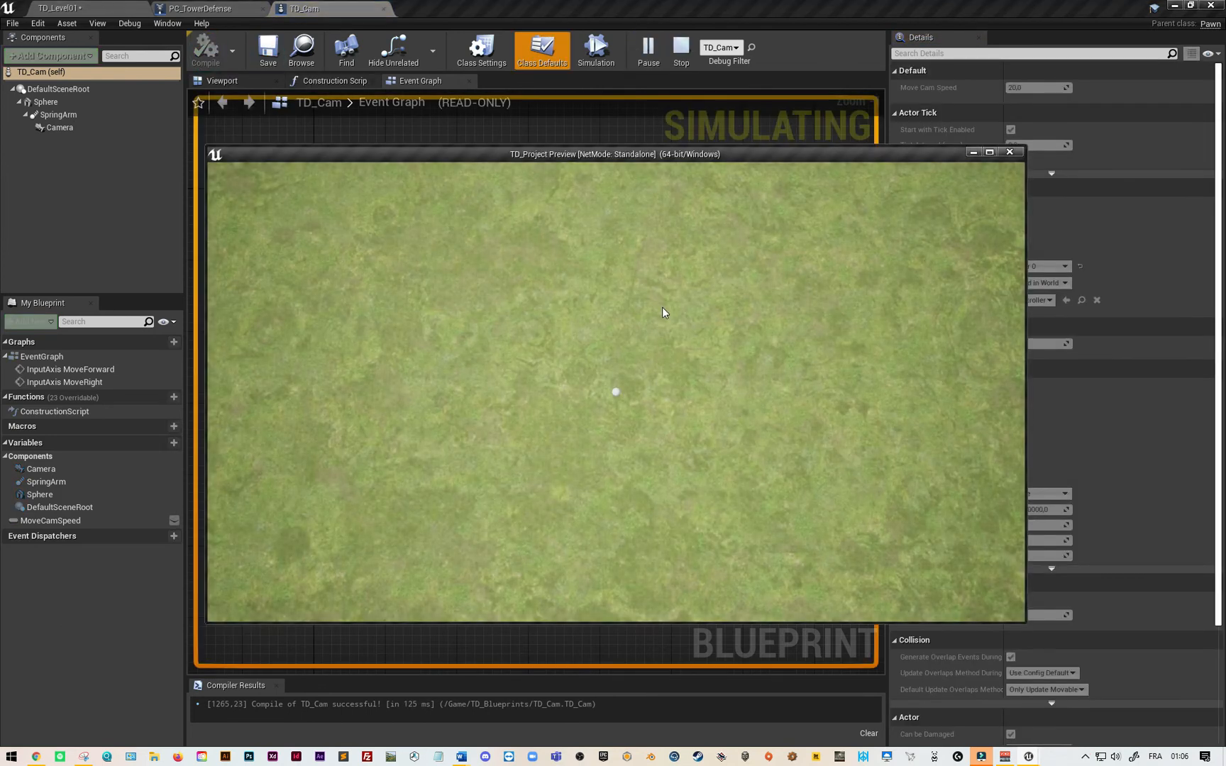
pyautogui.click(644, 346)
pyautogui.press('s')
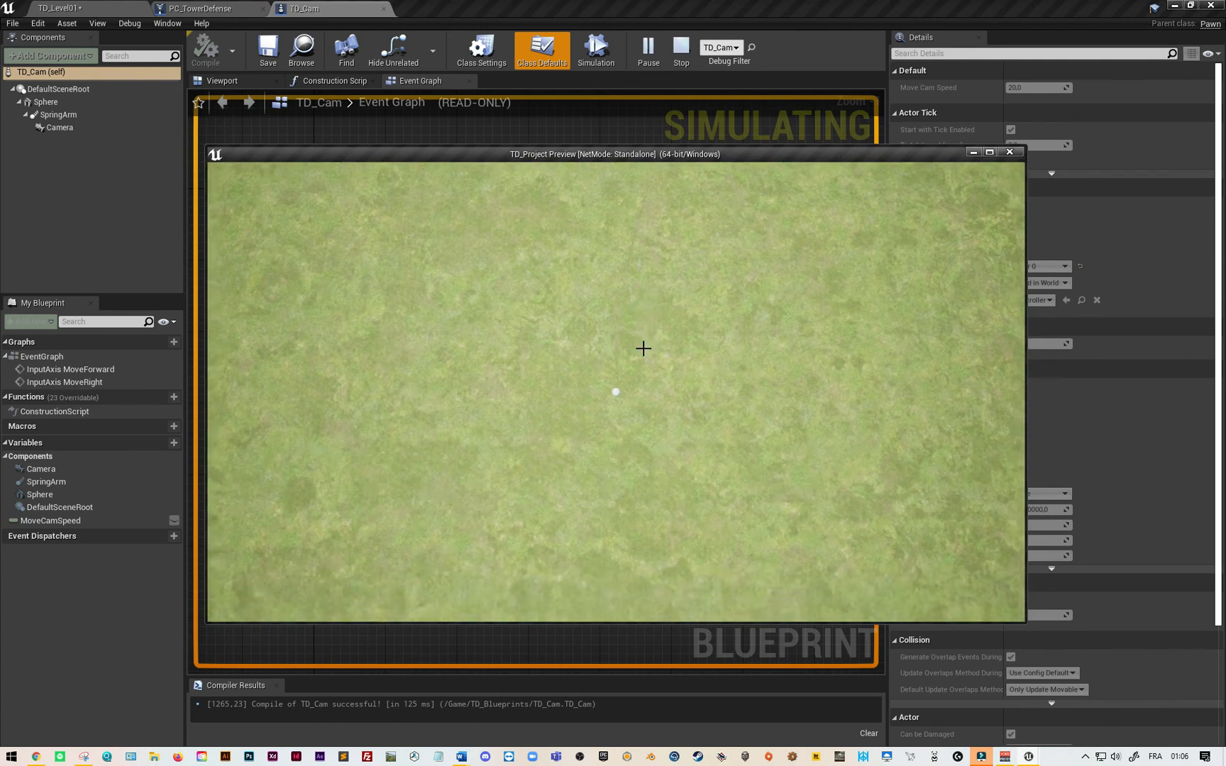
pyautogui.press('d')
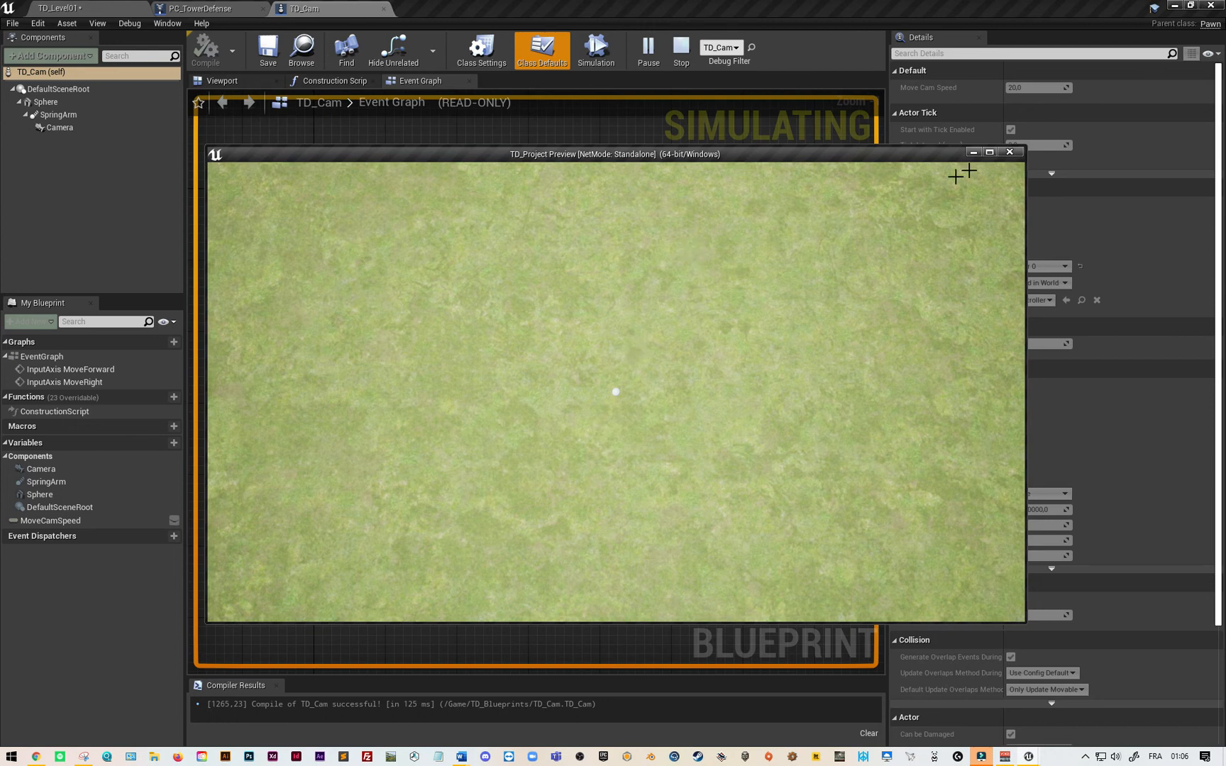
pyautogui.click(1009, 153)
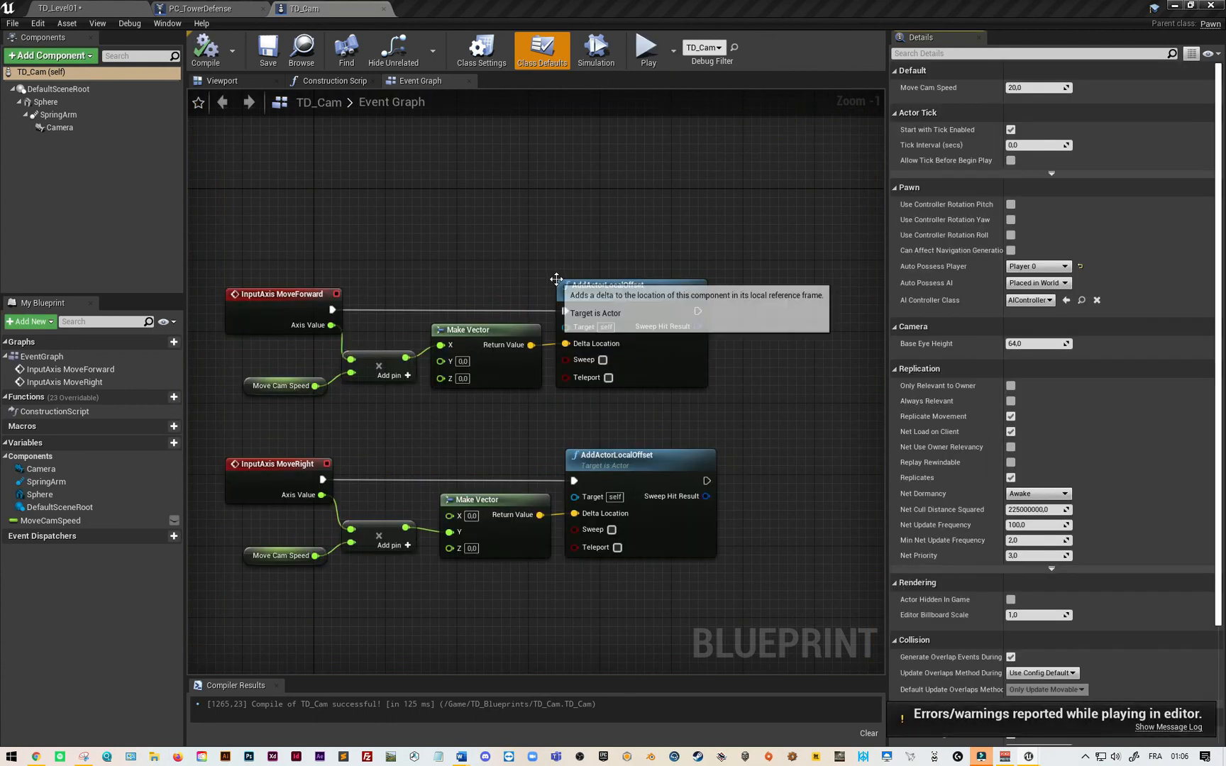
# - In the project's Input settings, change MoveForward's W key to Z and MoveRight's A key to Q
pyautogui.click(110, 10)
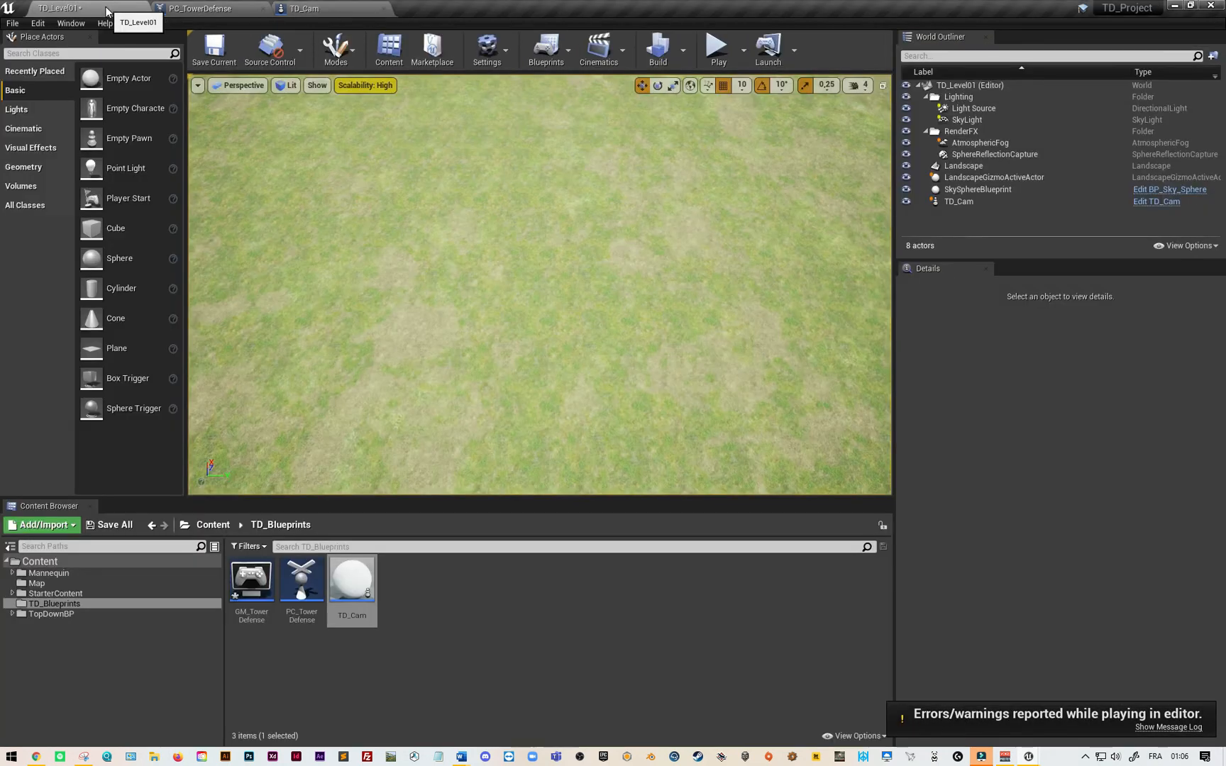
pyautogui.click(37, 24)
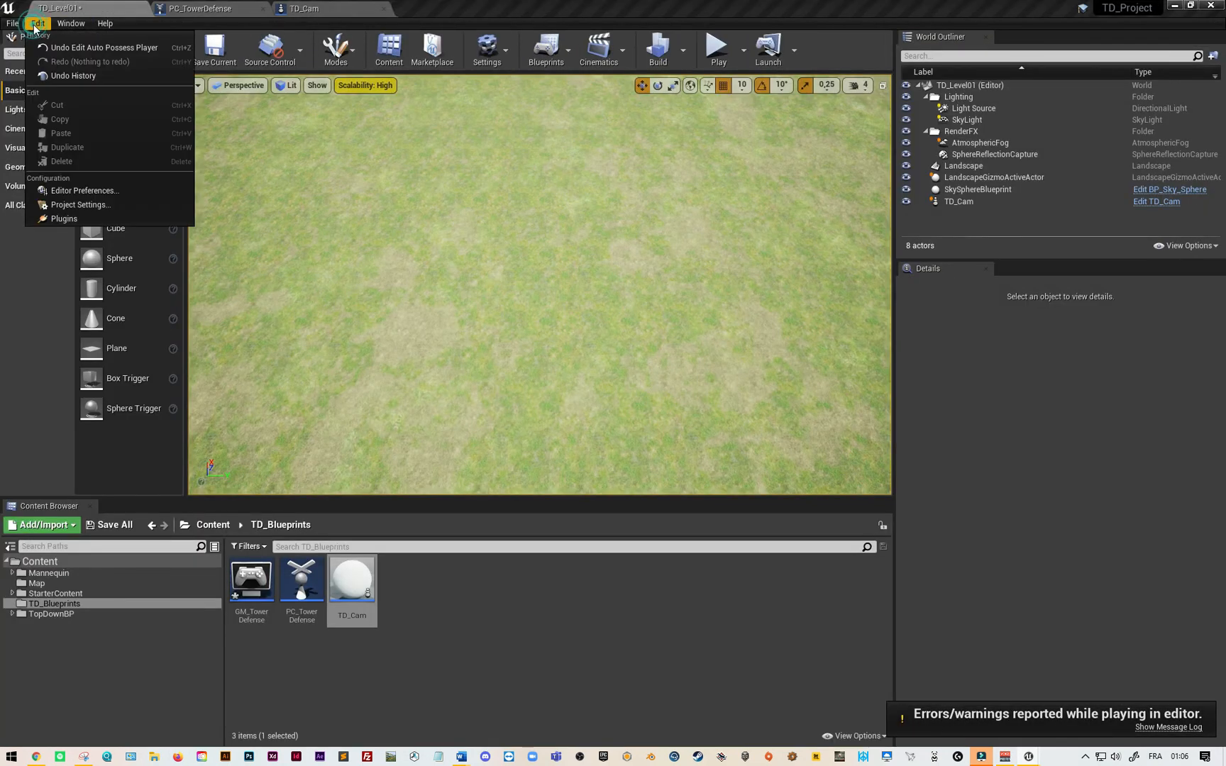
pyautogui.click(96, 205)
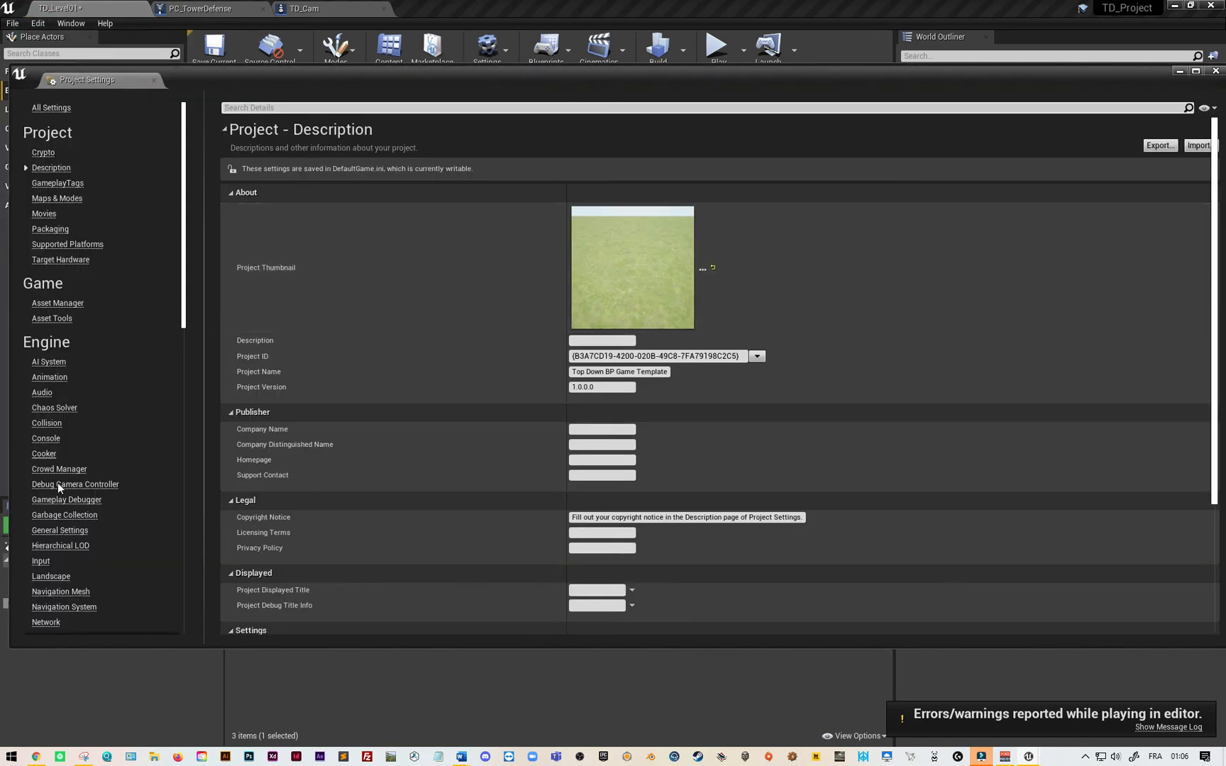
pyautogui.click(51, 565)
pyautogui.click(237, 284)
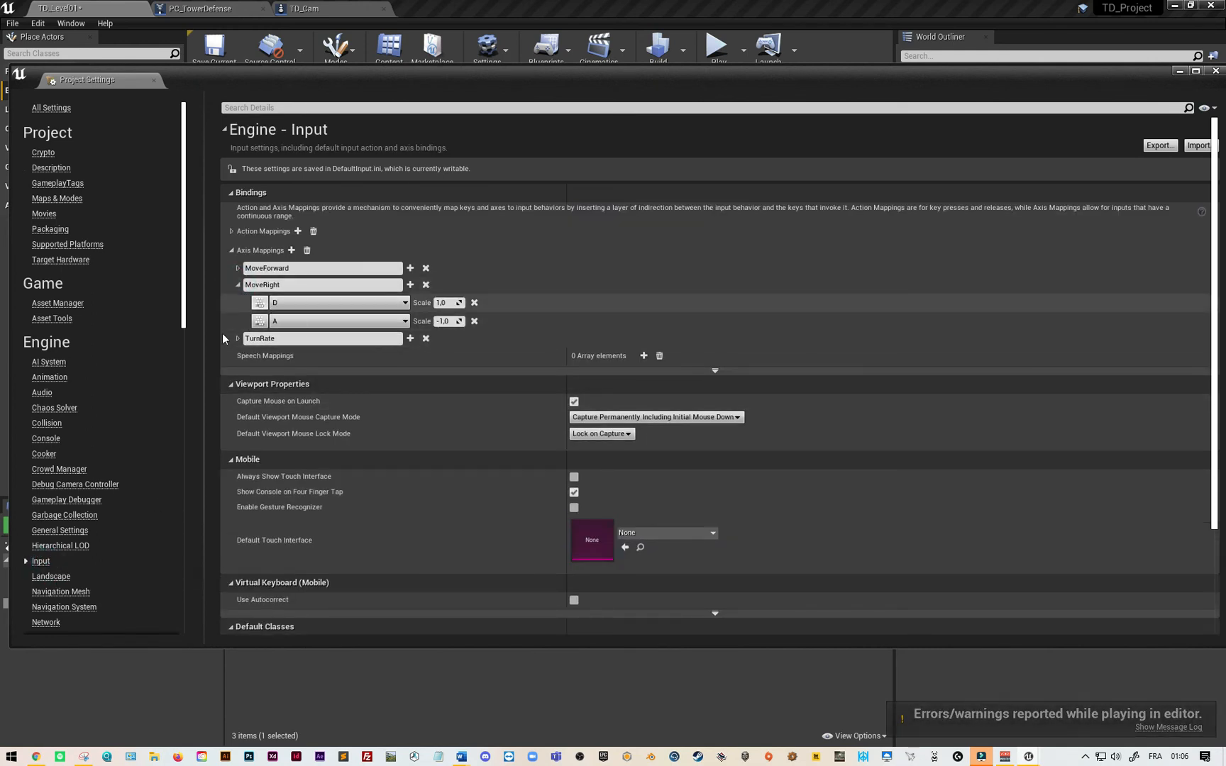
pyautogui.click(238, 268)
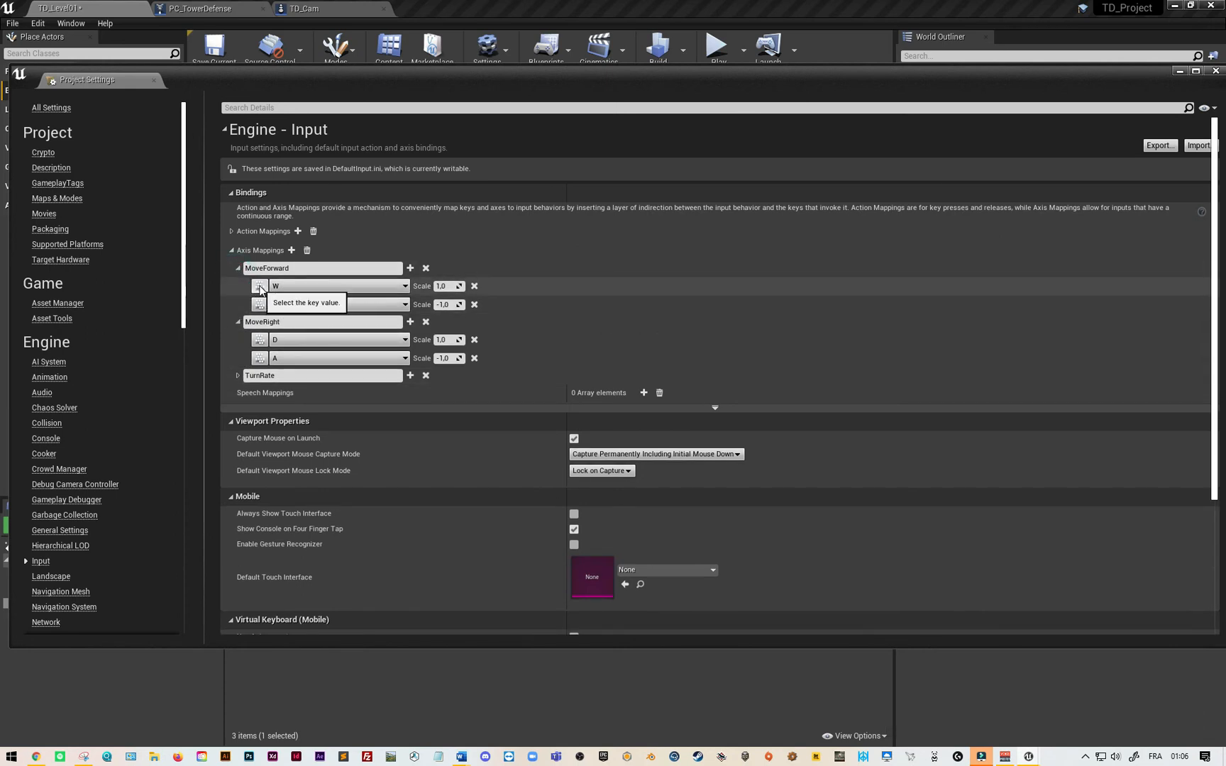
pyautogui.click(260, 288)
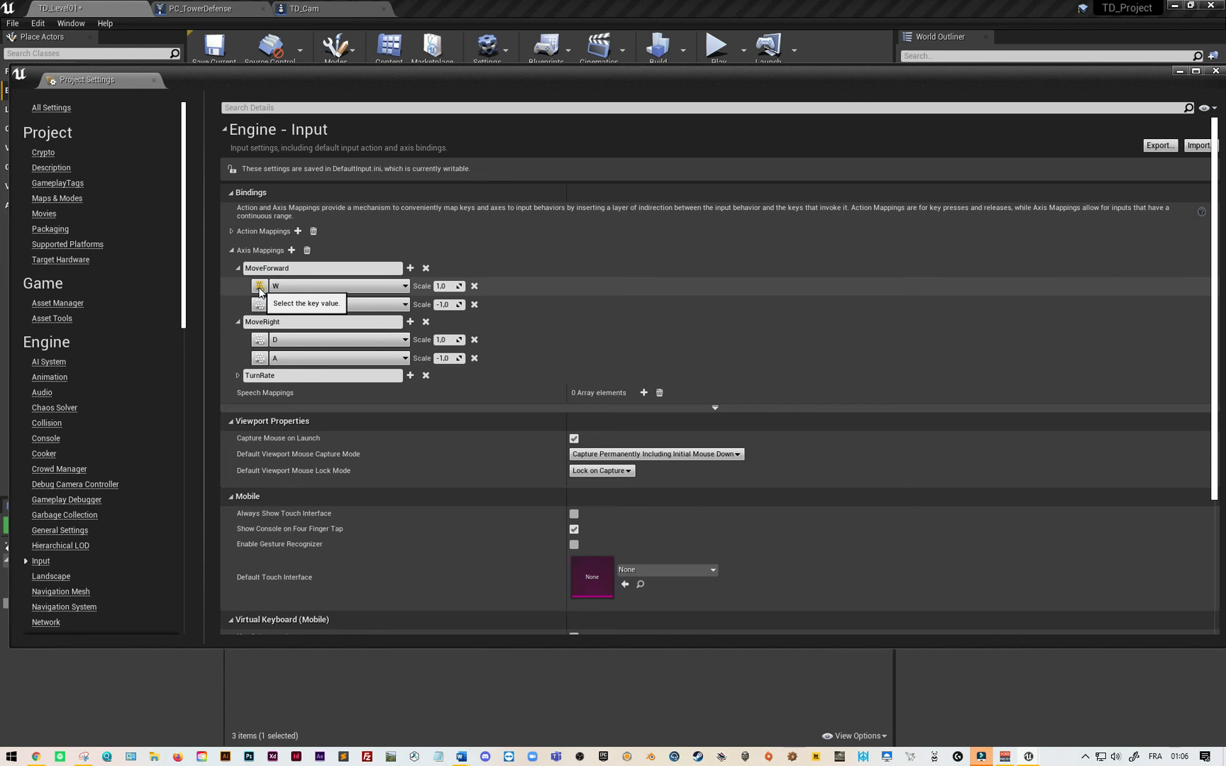
pyautogui.press('z')
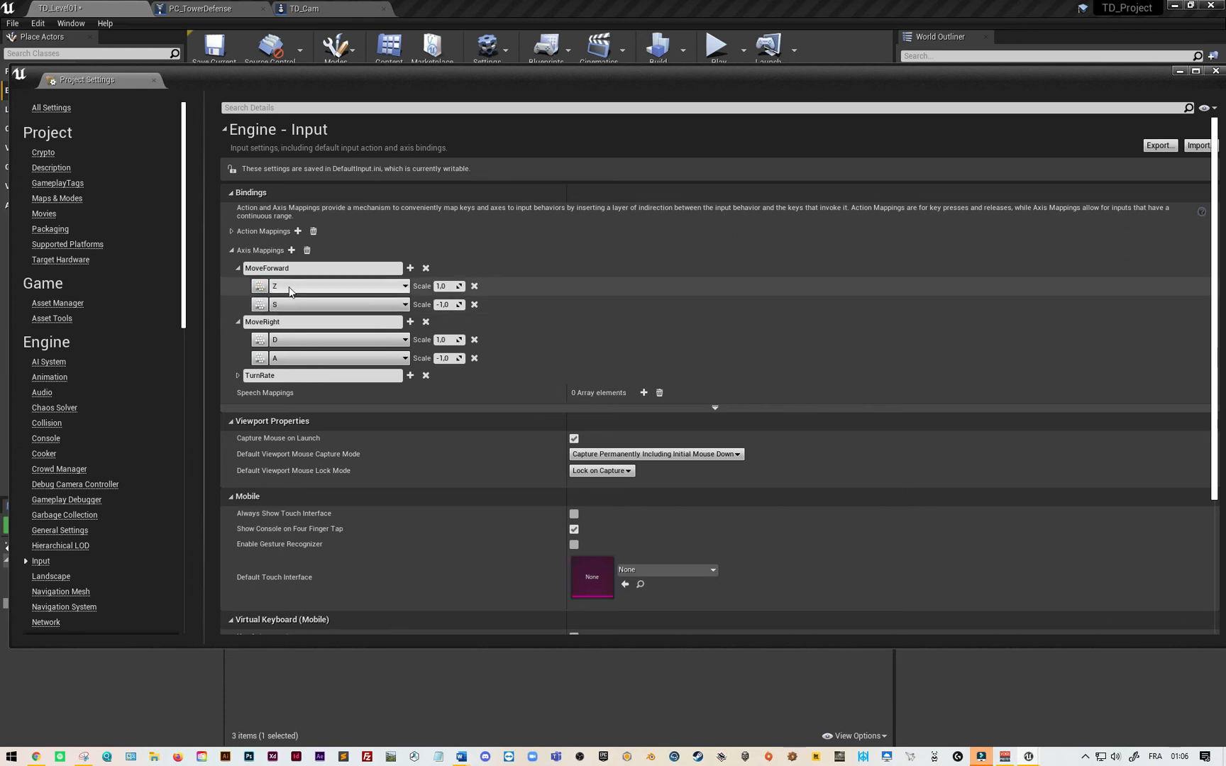
pyautogui.click(260, 358)
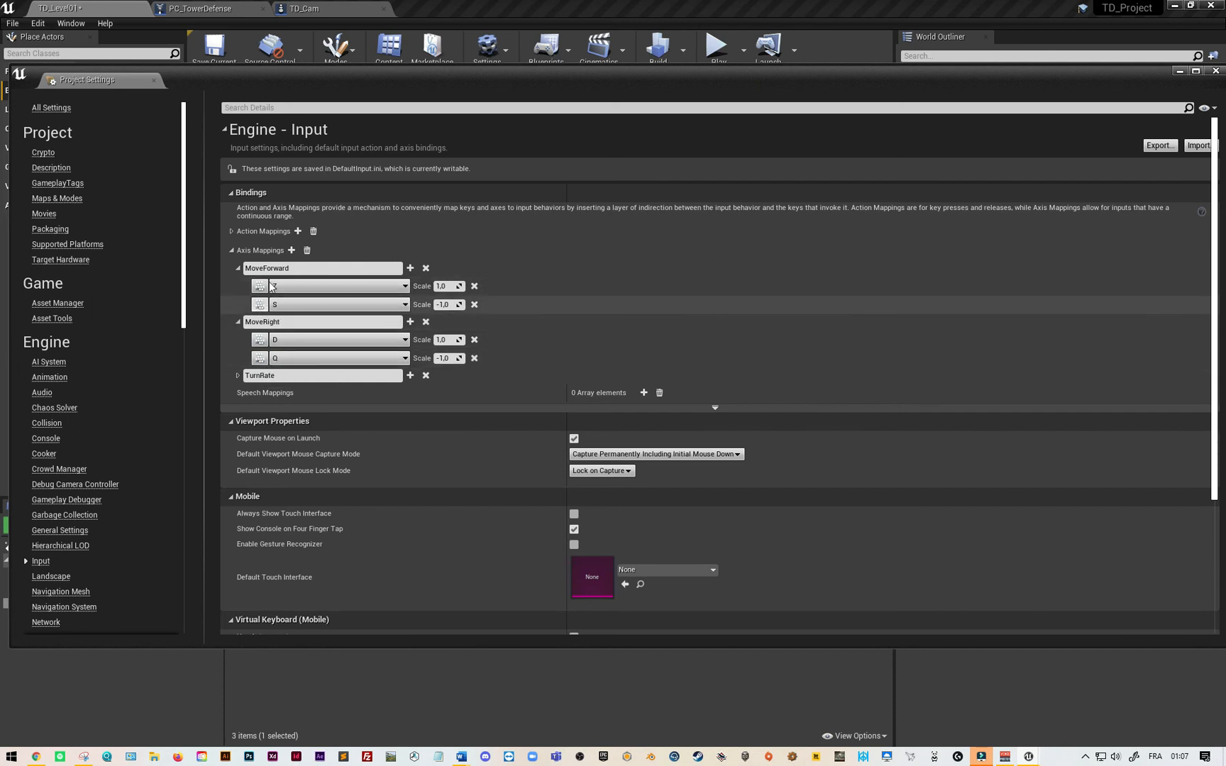
# - Add an extra W key to the MoveForward axis mapping and an extra A key to MoveRight
pyautogui.click(410, 268)
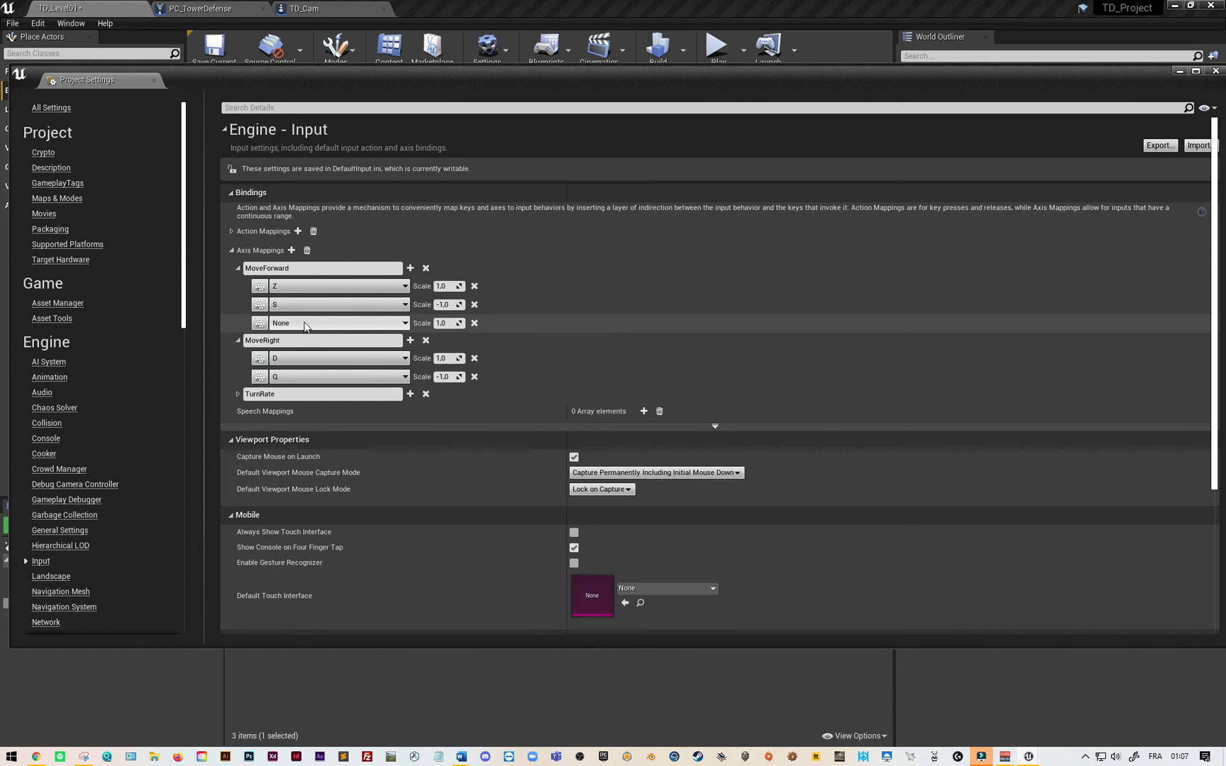
pyautogui.click(260, 325)
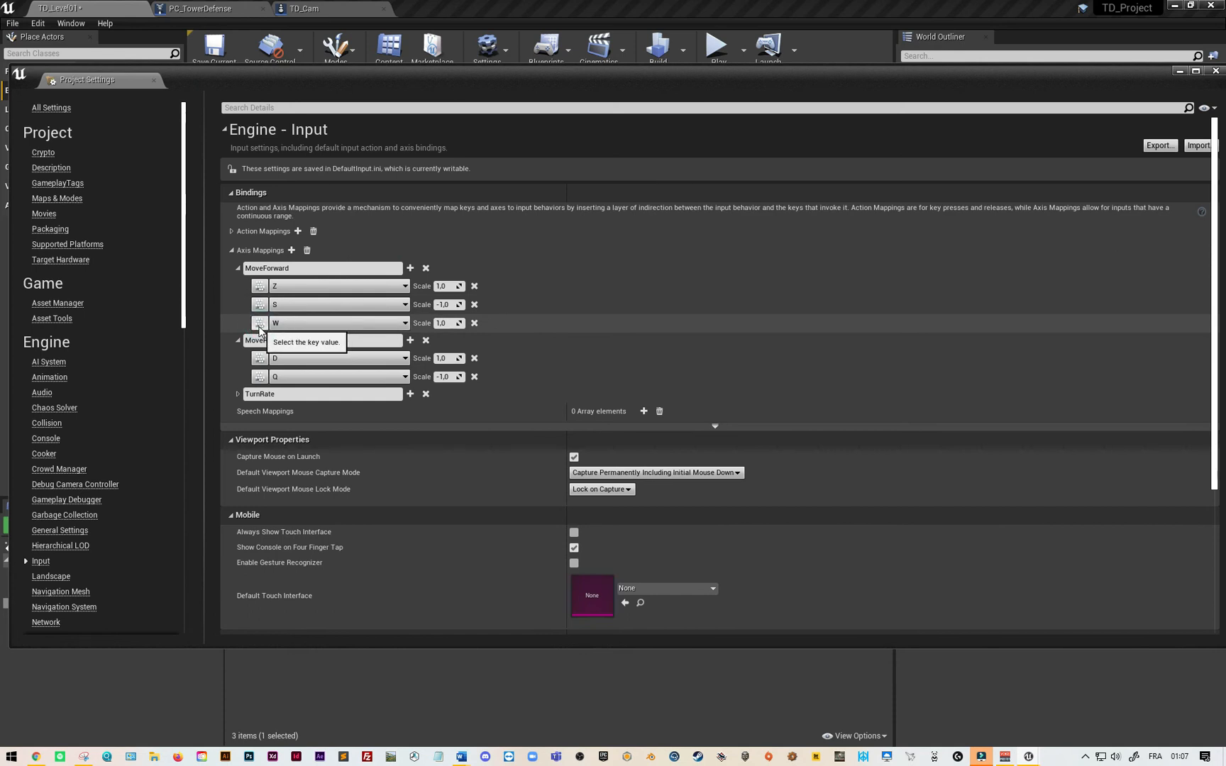
pyautogui.click(411, 341)
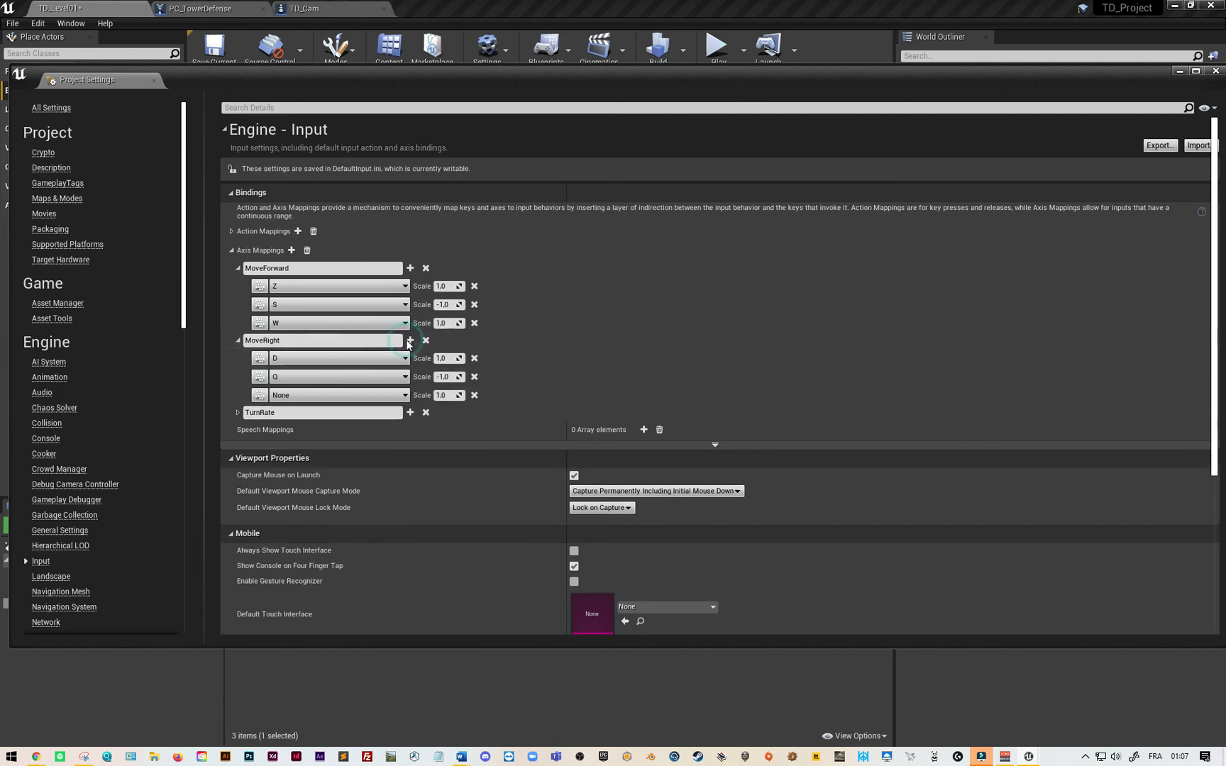
pyautogui.click(261, 395)
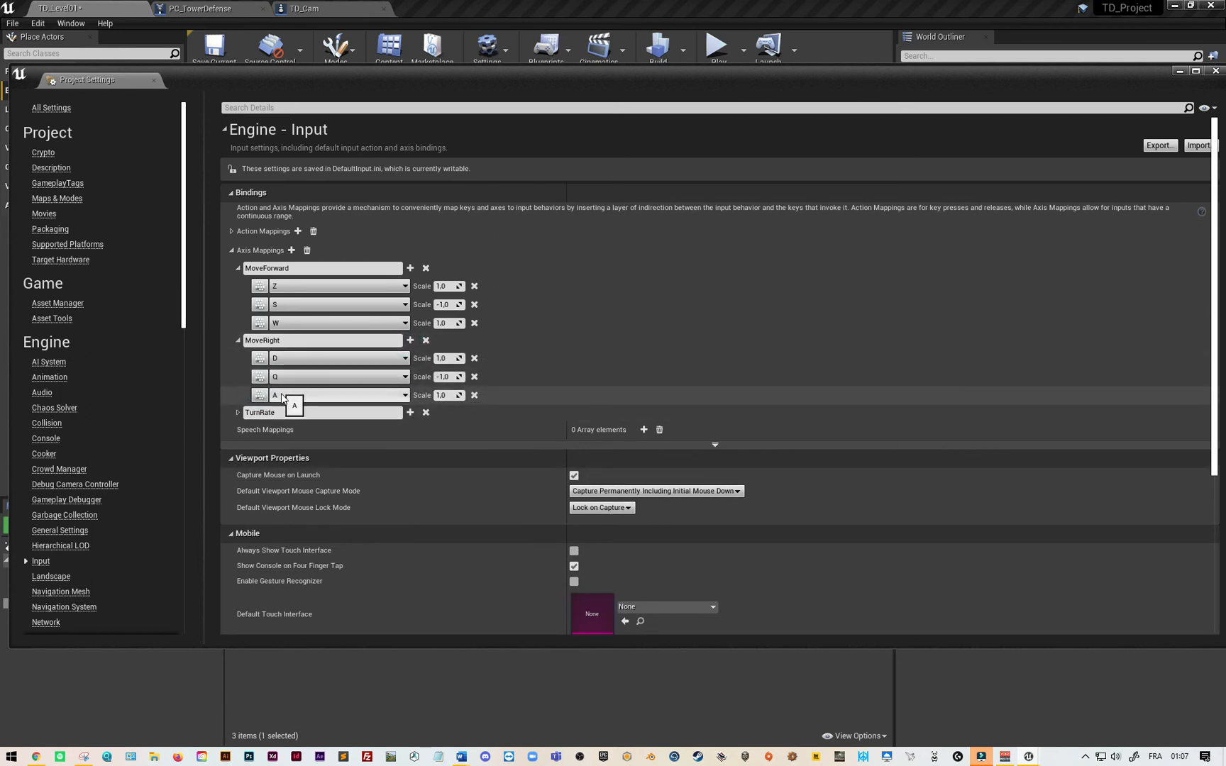
# - Open the scale of MoveRight's A key for editing
pyautogui.click(441, 395)
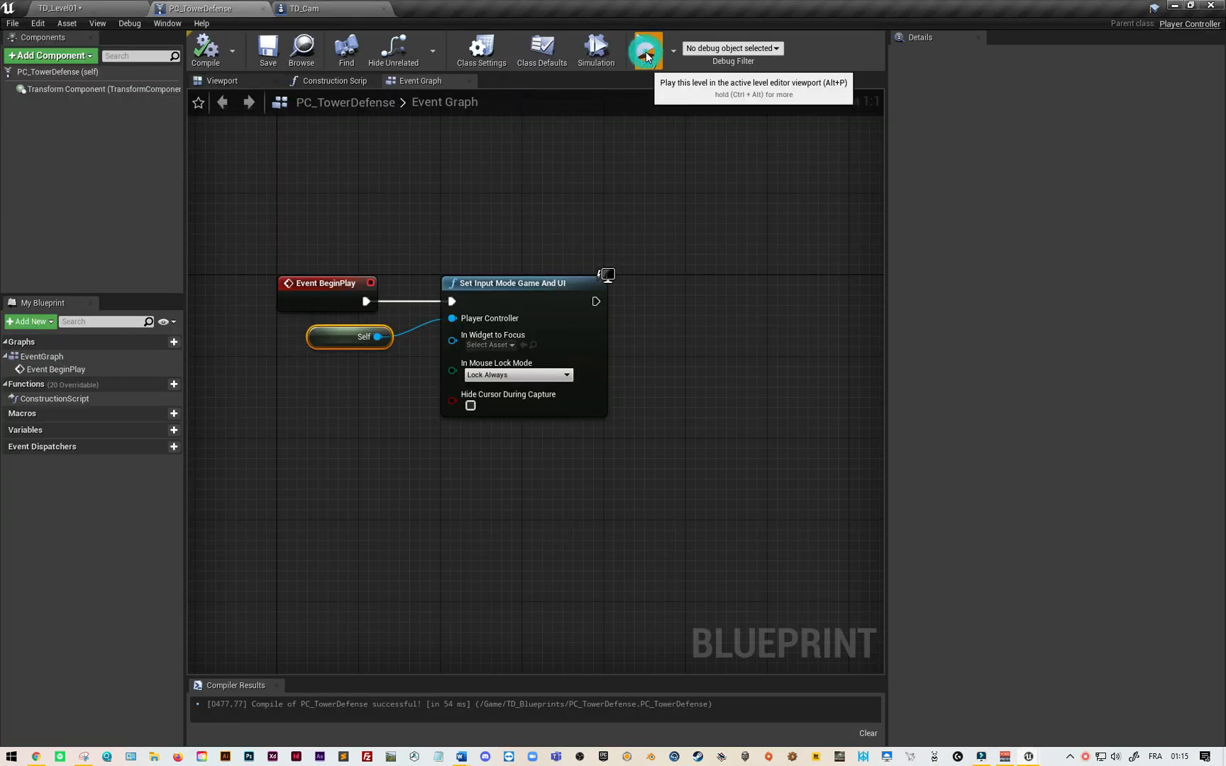
# - Run the game from the PC_TowerDefense blueprint, check the input mode in the preview, and close it
pyautogui.click(647, 51)
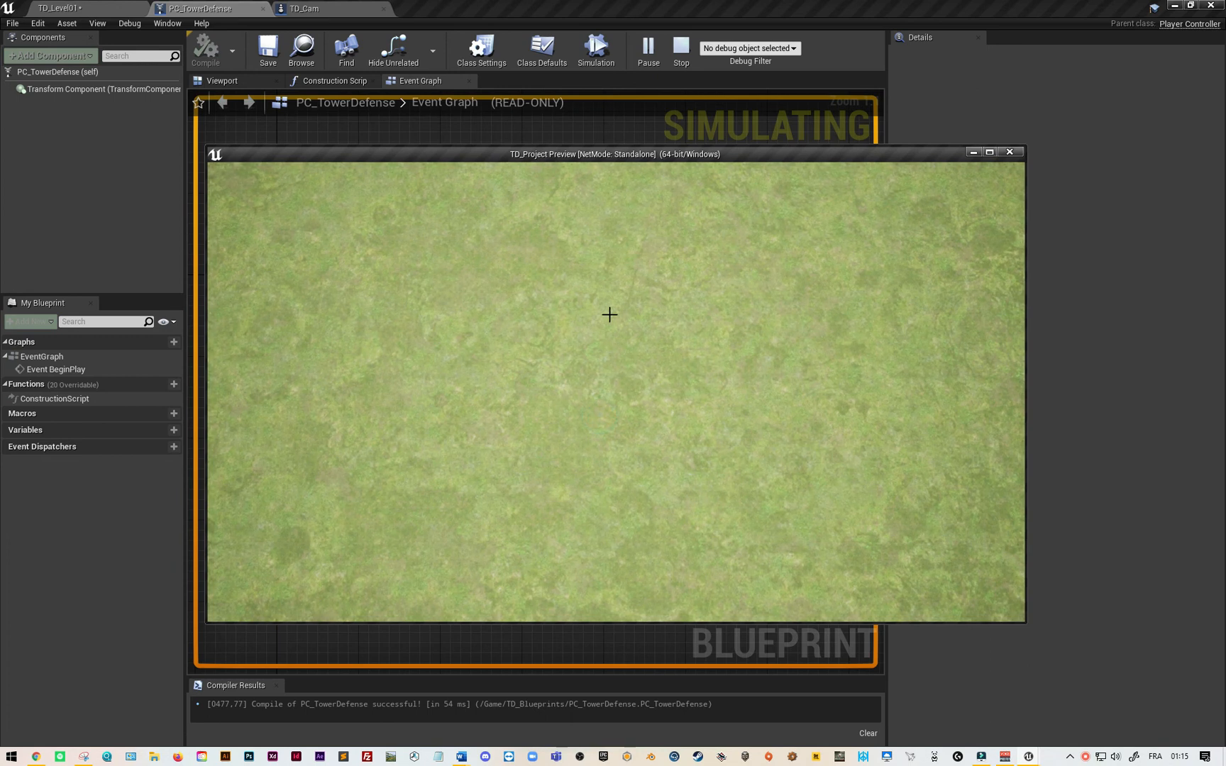
pyautogui.click(595, 387)
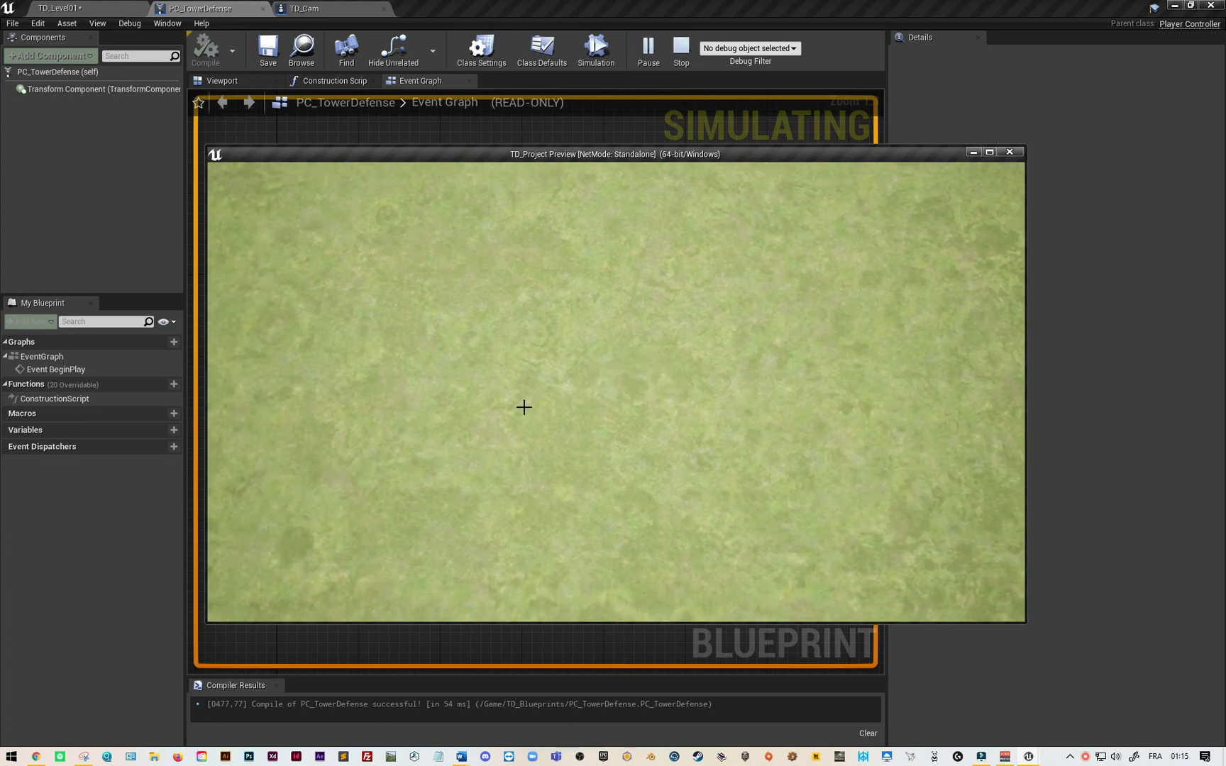
pyautogui.click(1012, 153)
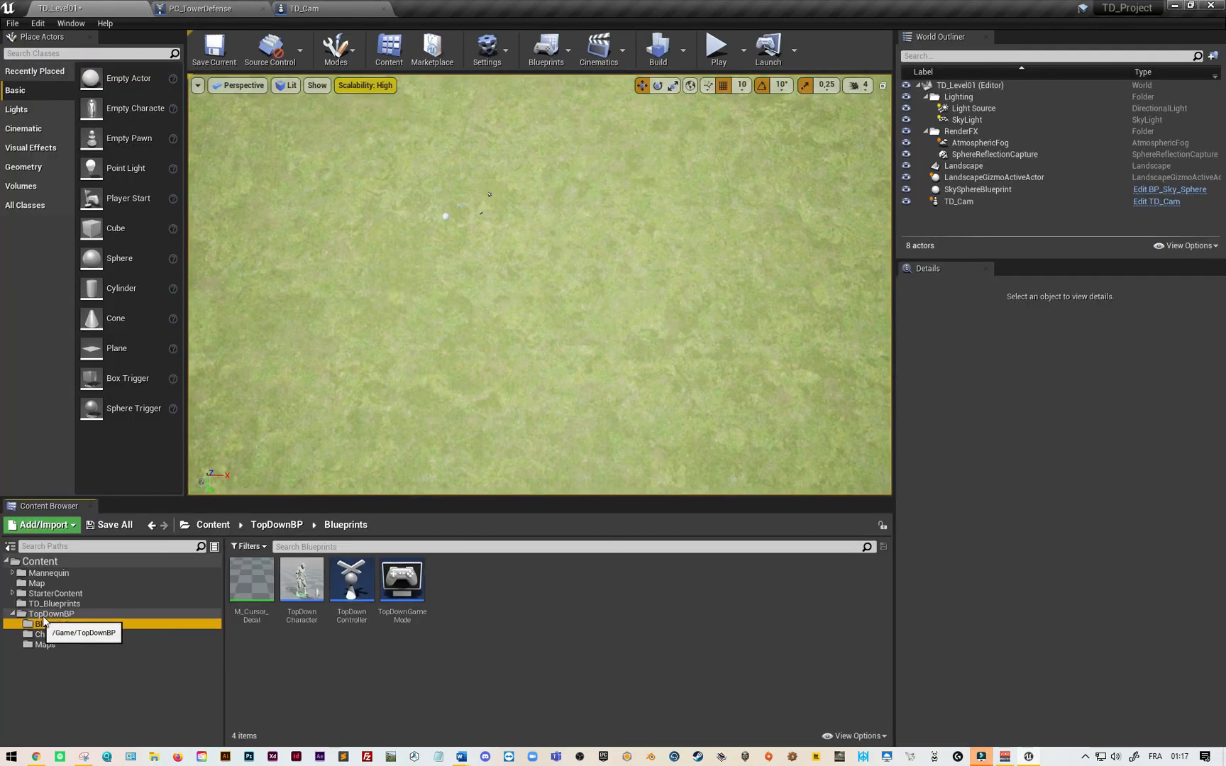
# - Force delete the TopDownCharacter blueprint from the TopDownBP Blueprints folder
pyautogui.click(411, 587)
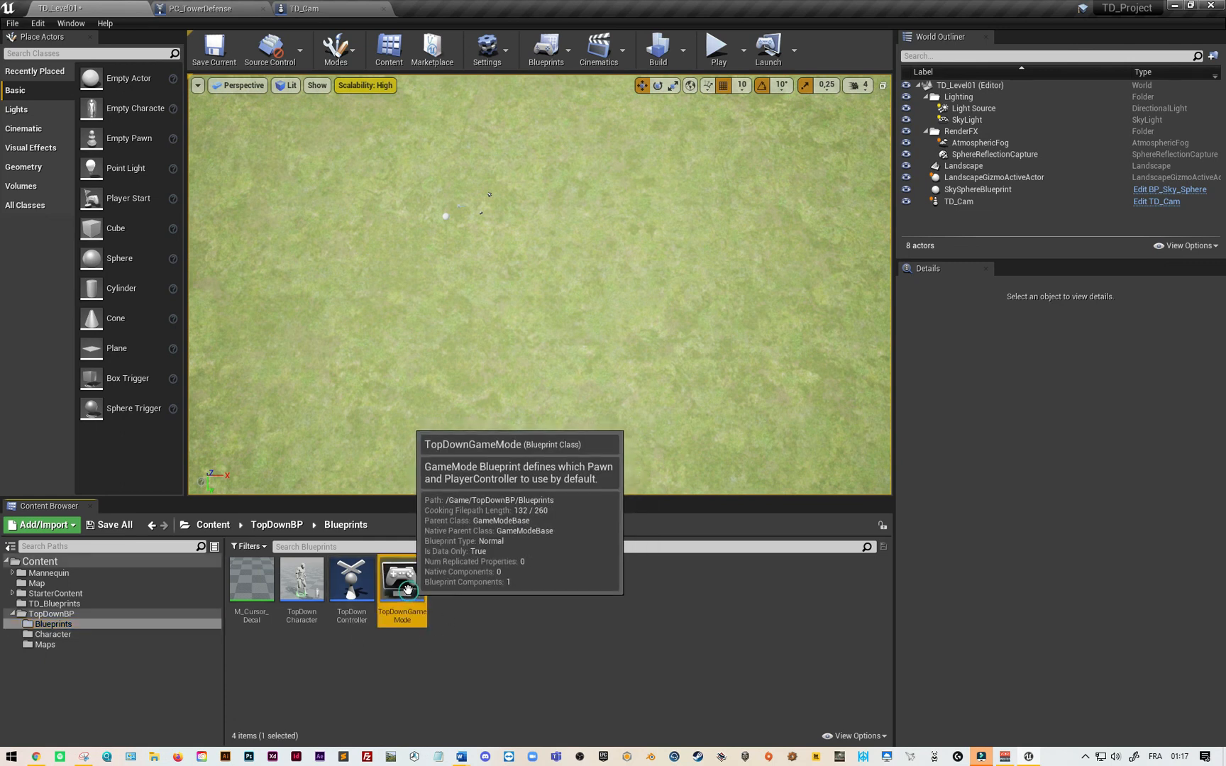
pyautogui.click(351, 587)
pyautogui.click(300, 594)
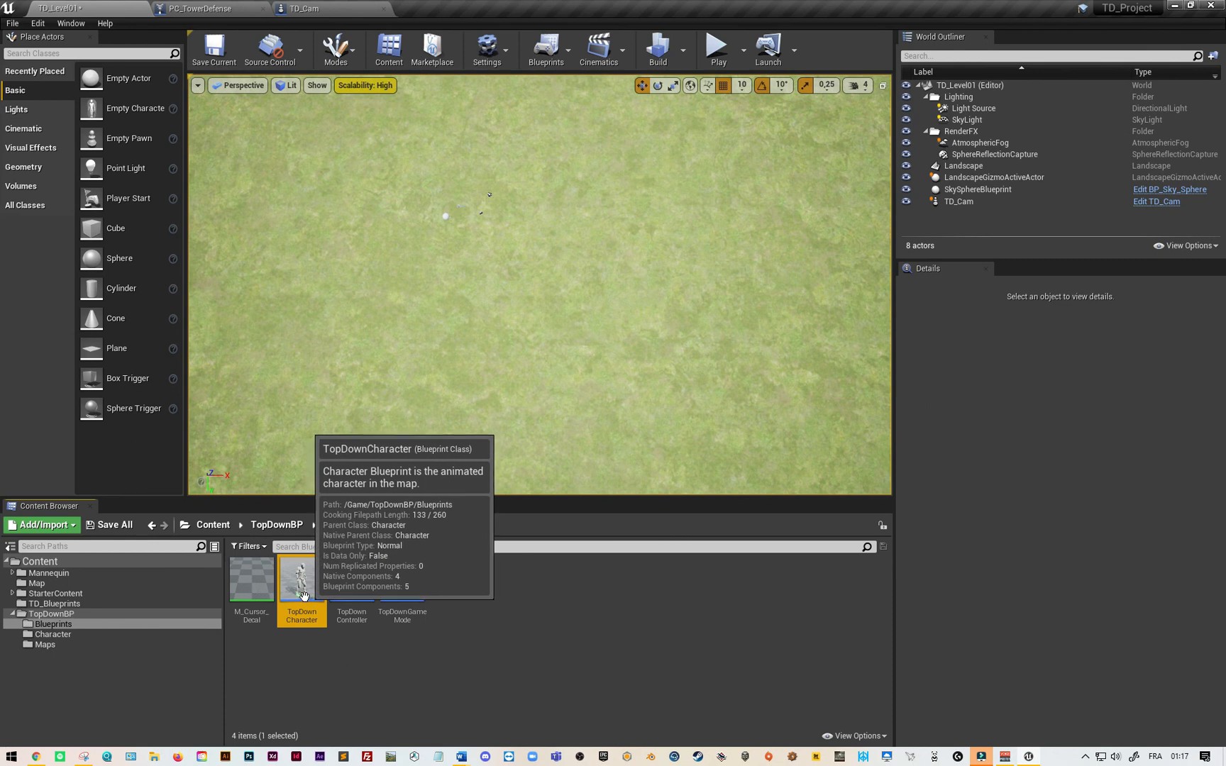
pyautogui.press('Delete')
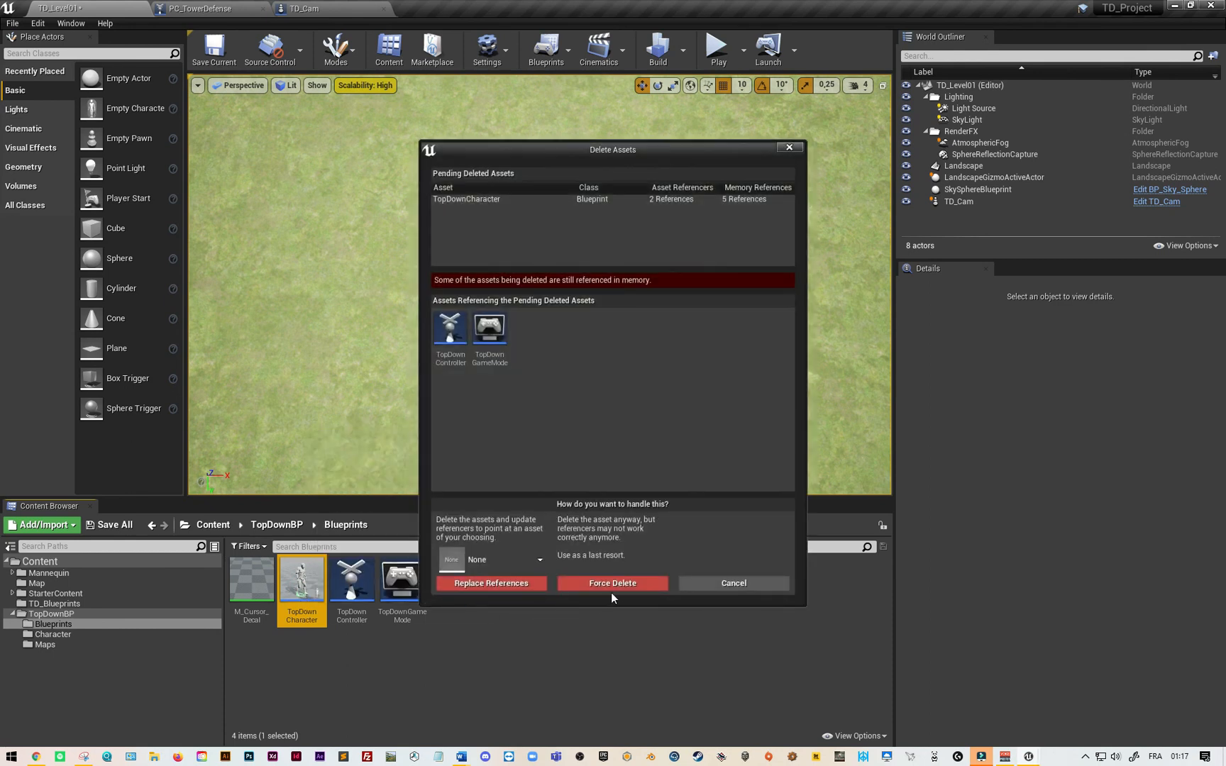
pyautogui.click(610, 587)
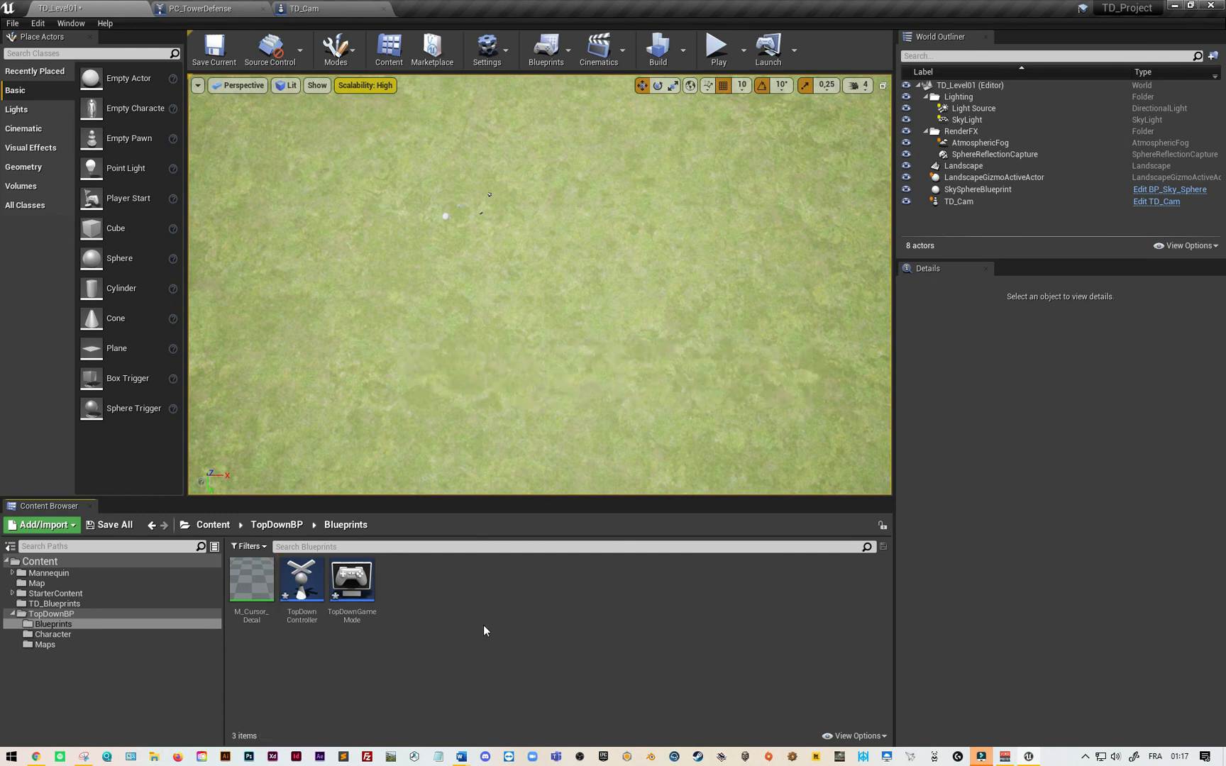
# - Try to force delete the TopDownController blueprint, and dismiss the crash reporter
pyautogui.click(307, 592)
pyautogui.press('Delete')
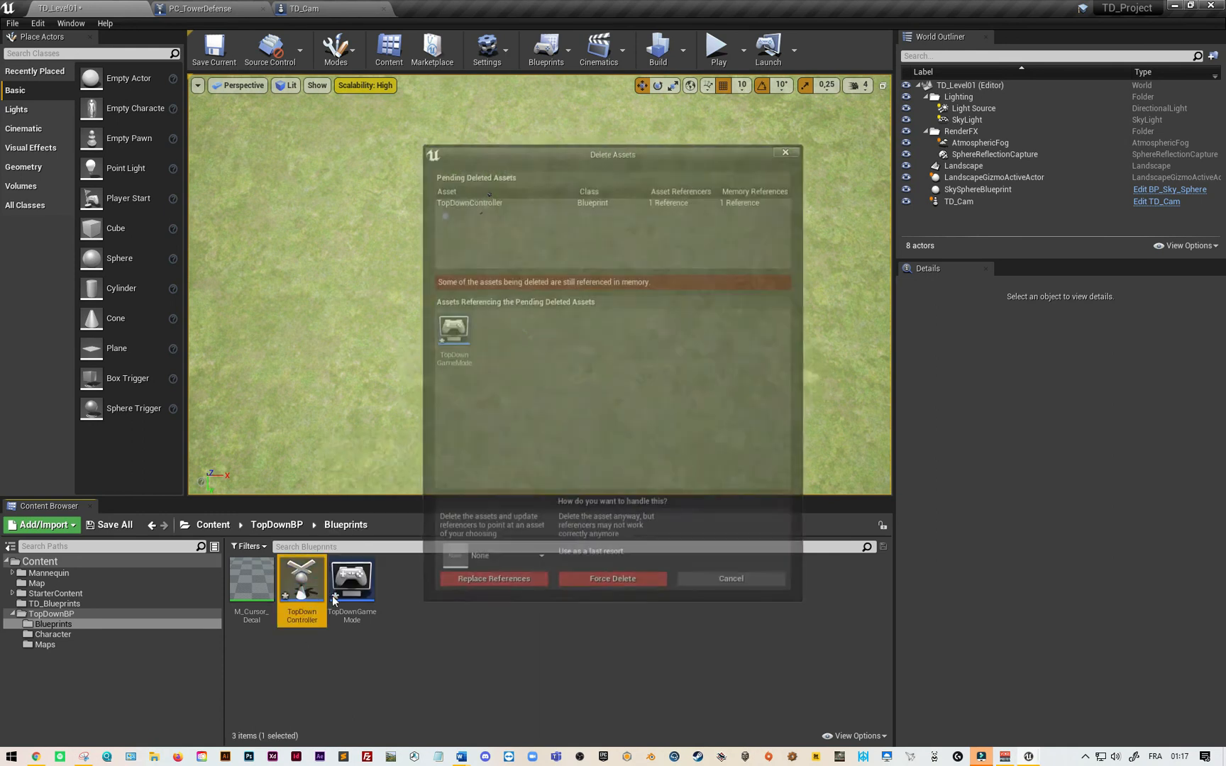
pyautogui.click(614, 584)
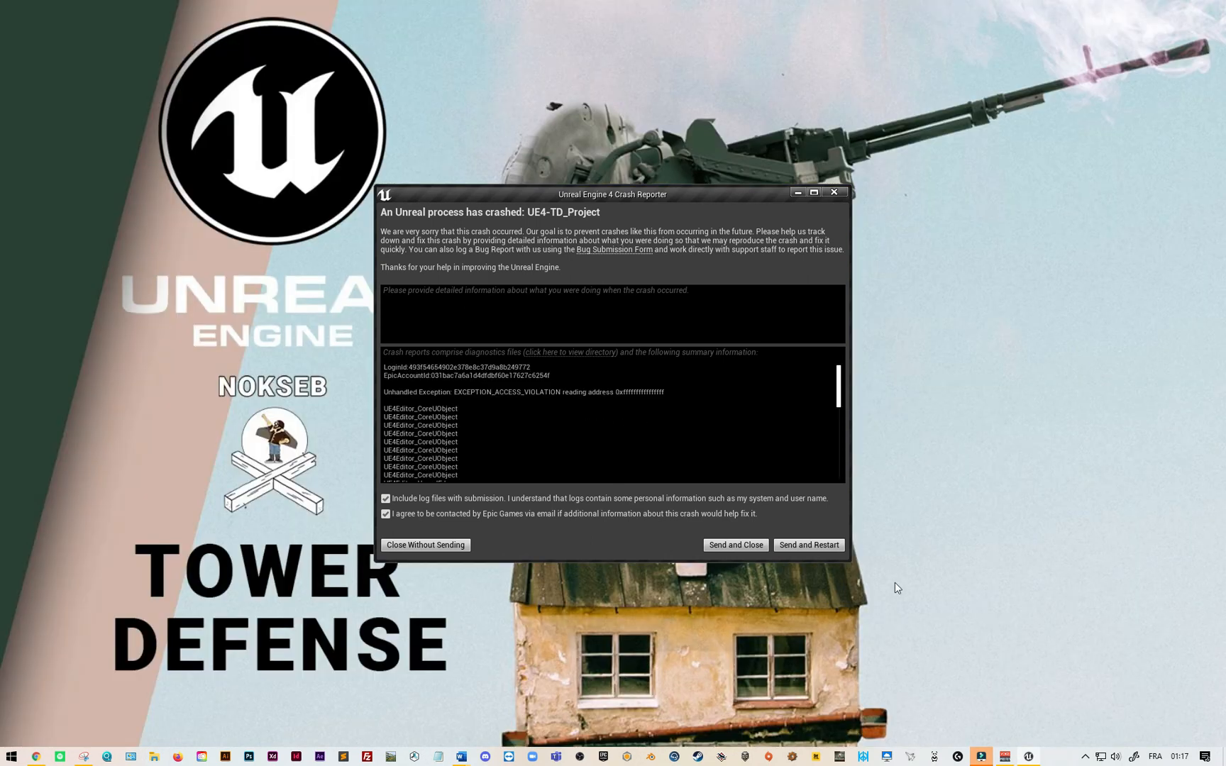
pyautogui.click(834, 192)
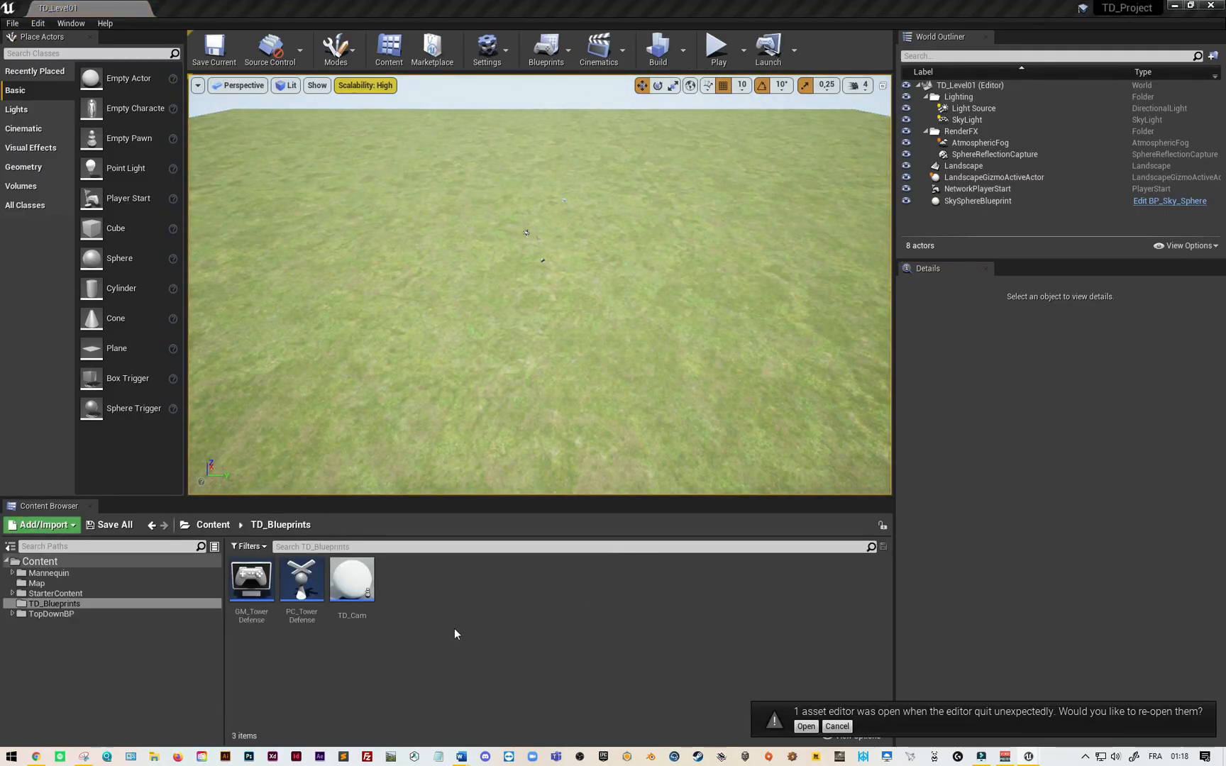
# - Open TopDownController from the TopDownBP Blueprints folder, and delete all removable nodes in its Move to Hit Location function
pyautogui.click(12, 614)
pyautogui.click(54, 624)
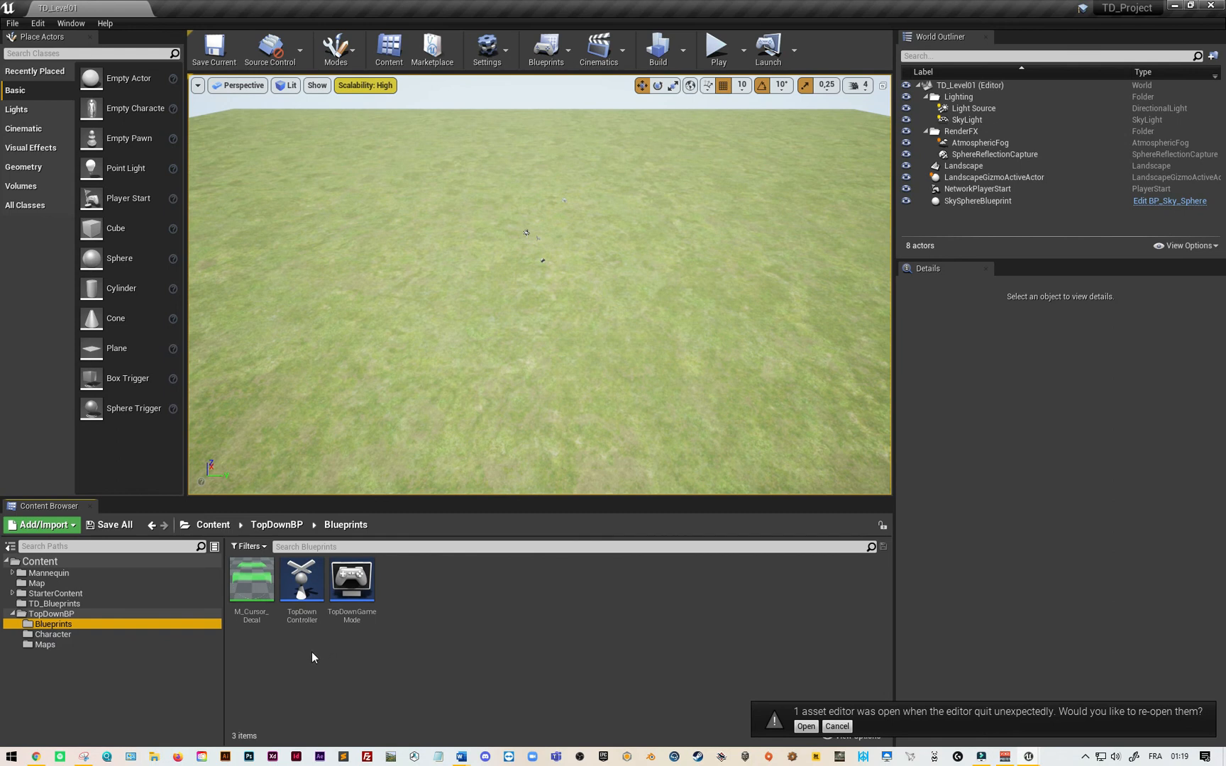
pyautogui.doubleClick(303, 593)
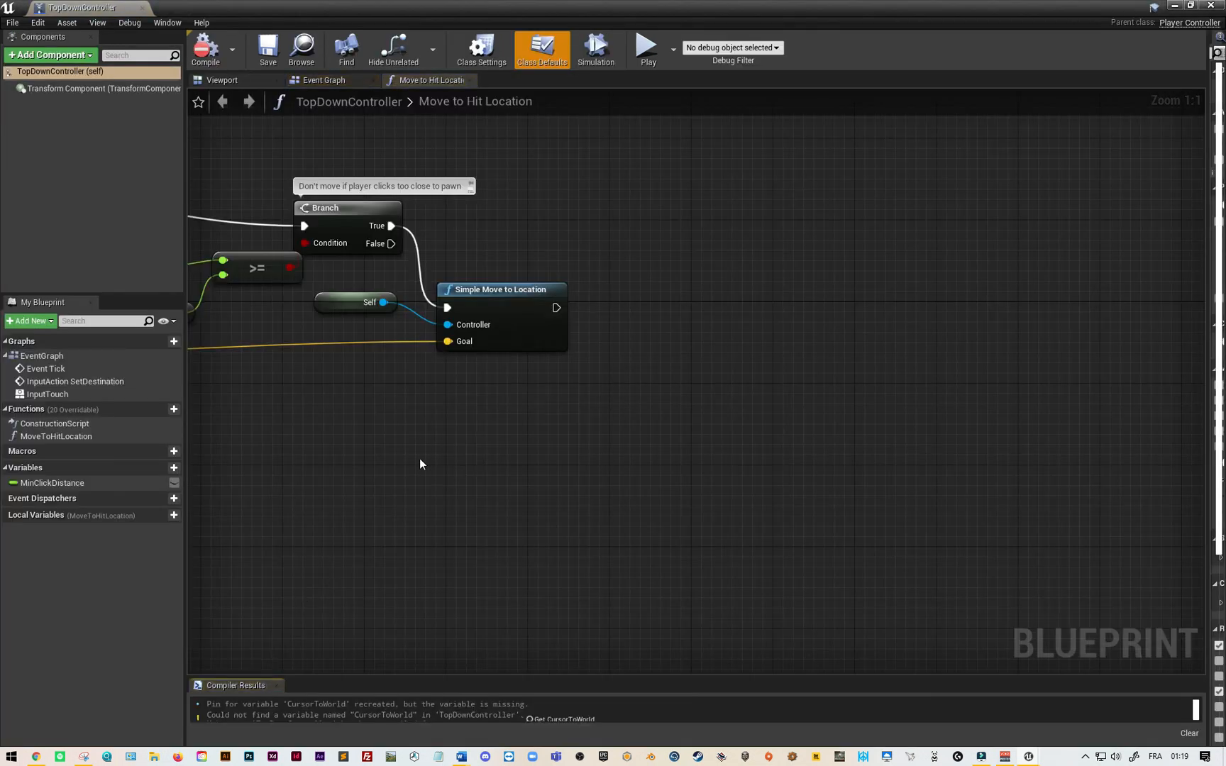
pyautogui.scroll(-4, 420, 465)
pyautogui.moveTo(419, 473); pyautogui.dragTo(788, 508, button='right')
pyautogui.moveTo(386, 350); pyautogui.dragTo(968, 506)
pyautogui.press('Delete')
pyautogui.moveTo(490, 347); pyautogui.dragTo(456, 351)
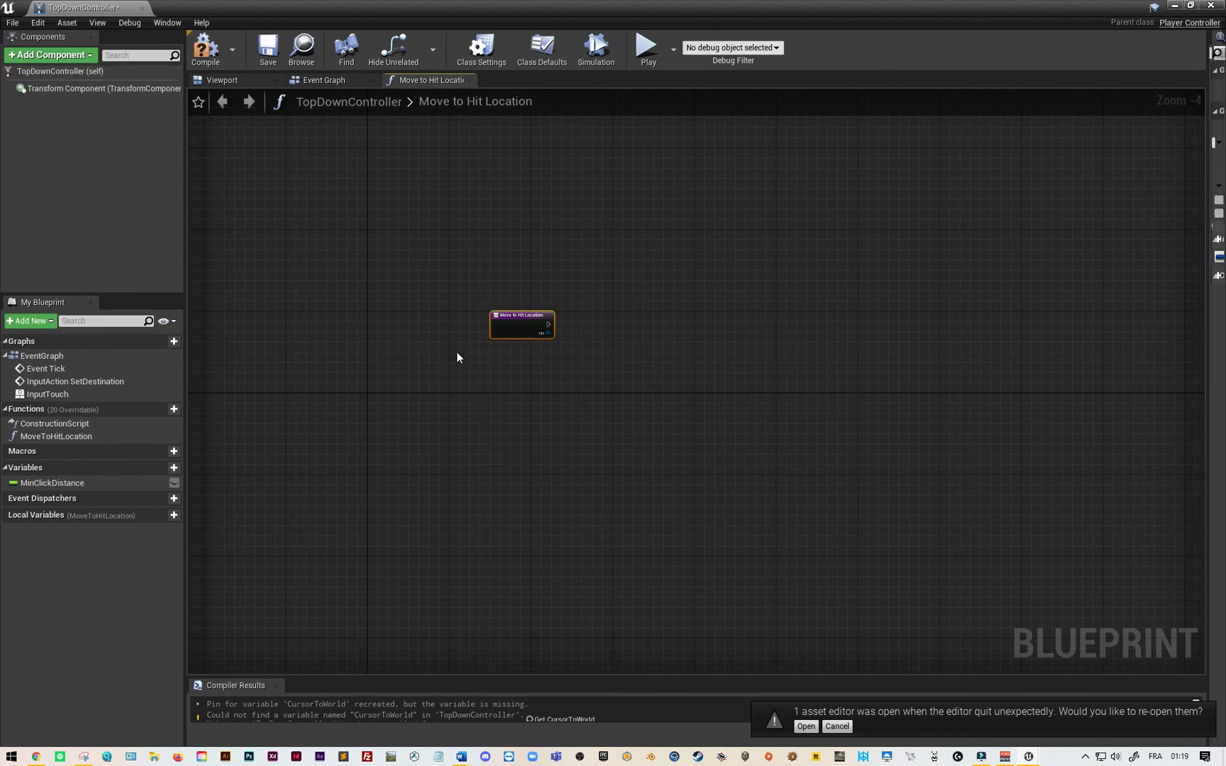
# - Delete every node and comment in TopDownController's Event Graph
pyautogui.click(324, 79)
pyautogui.scroll(-3, 450, 421)
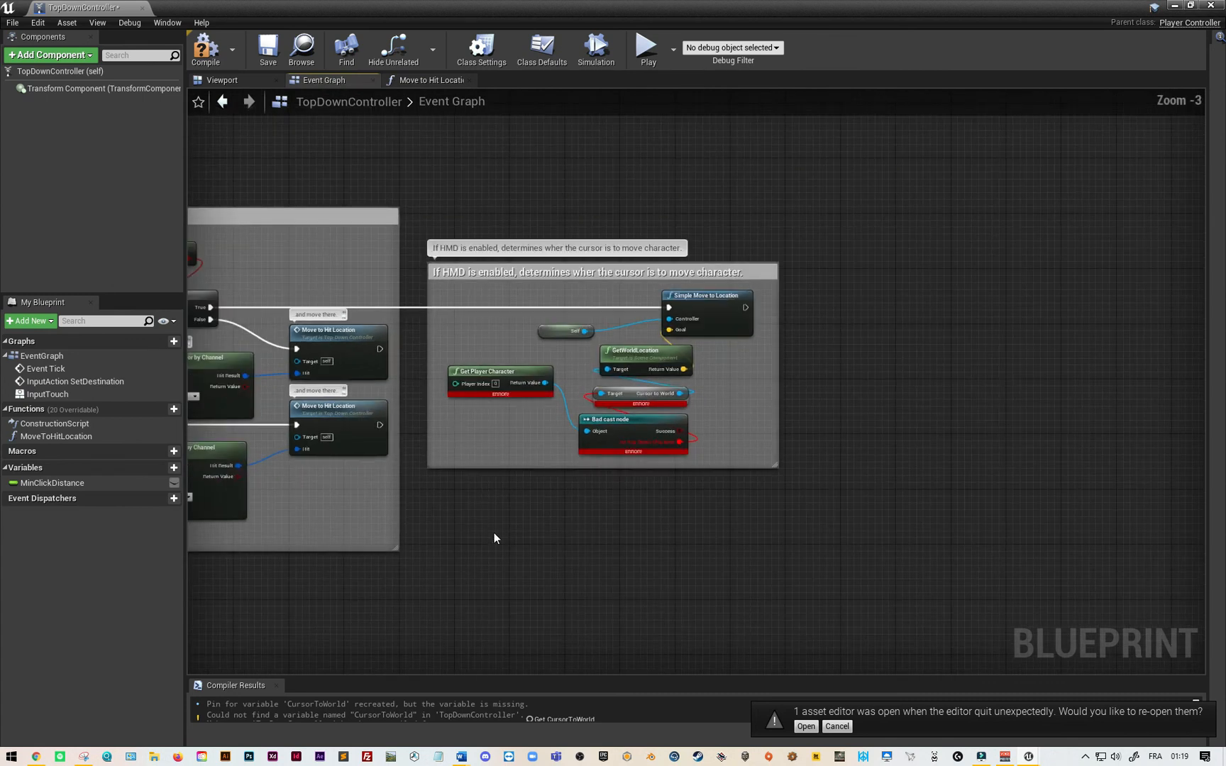
pyautogui.moveTo(683, 436); pyautogui.dragTo(1055, 396, button='right')
pyautogui.scroll(-4, 814, 485)
pyautogui.scroll(3, 810, 485)
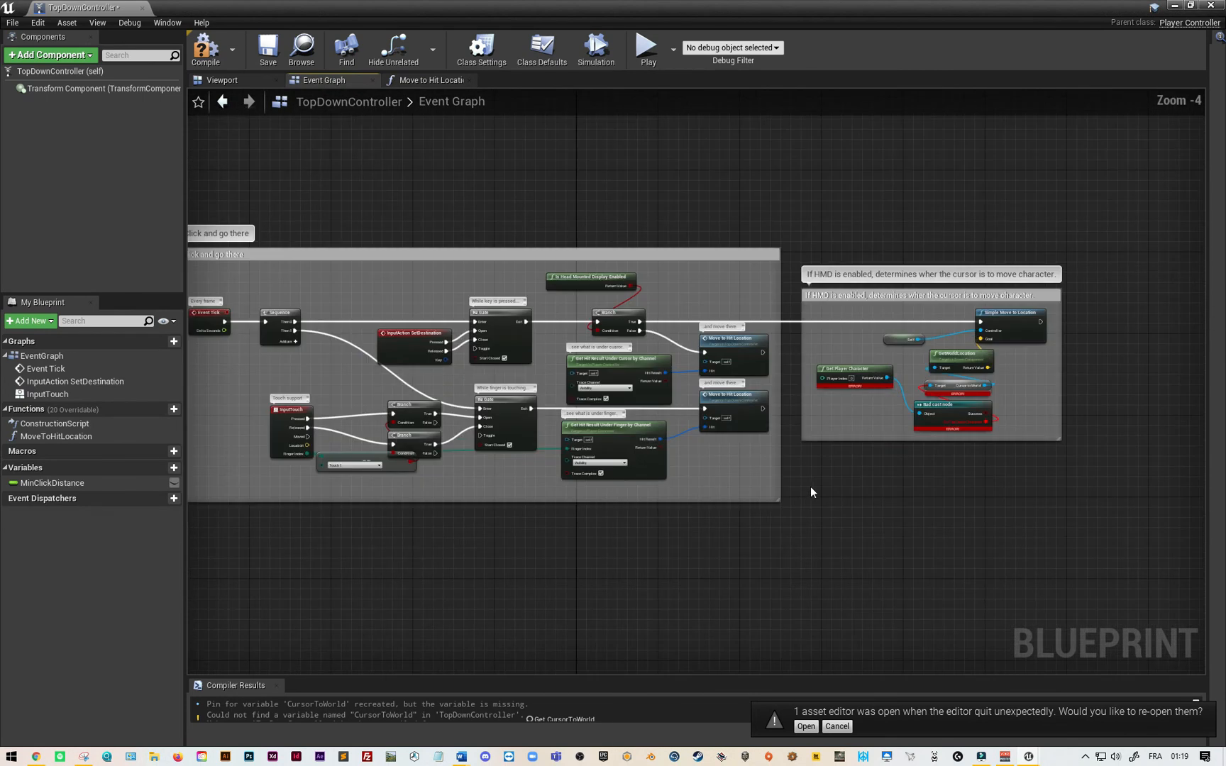
pyautogui.scroll(-1, 785, 485)
pyautogui.moveTo(1079, 262); pyautogui.dragTo(300, 540)
pyautogui.press('Delete')
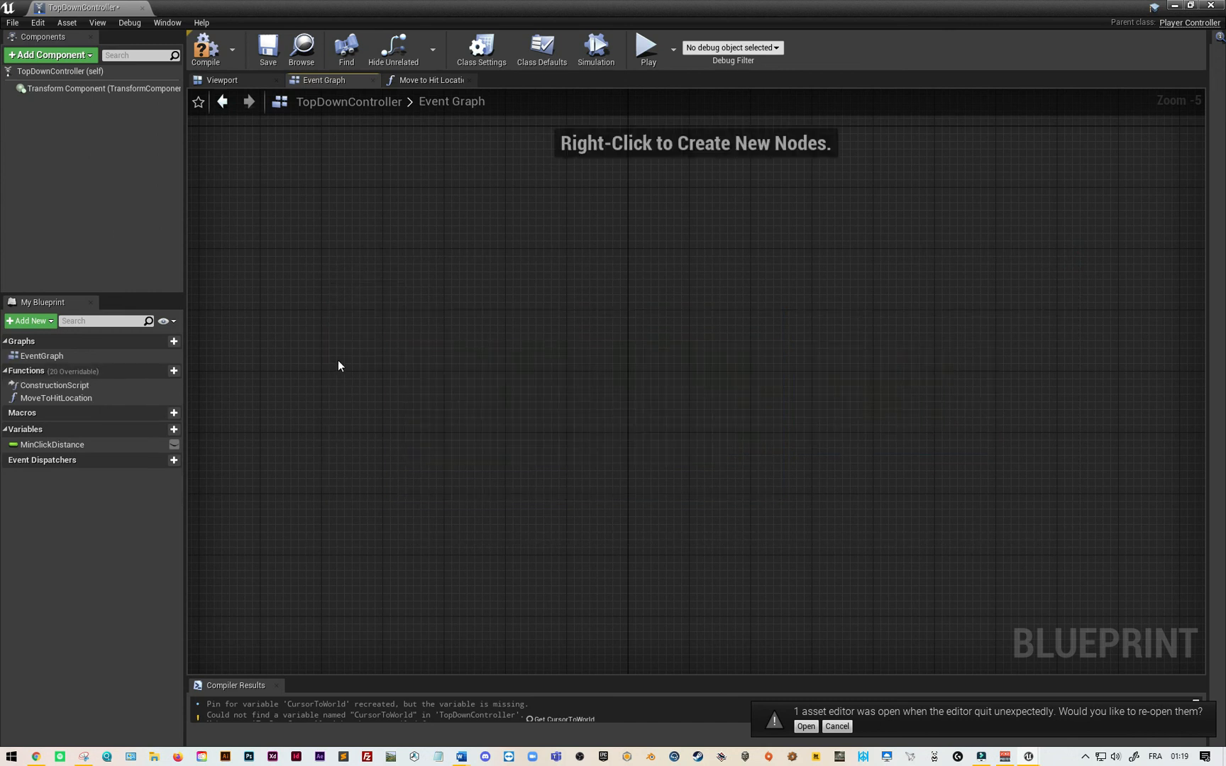
# - Delete the MoveToHitLocation function from TopDownController, and compile the blueprint
pyautogui.click(69, 399)
pyautogui.press('Delete')
pyautogui.click(63, 386)
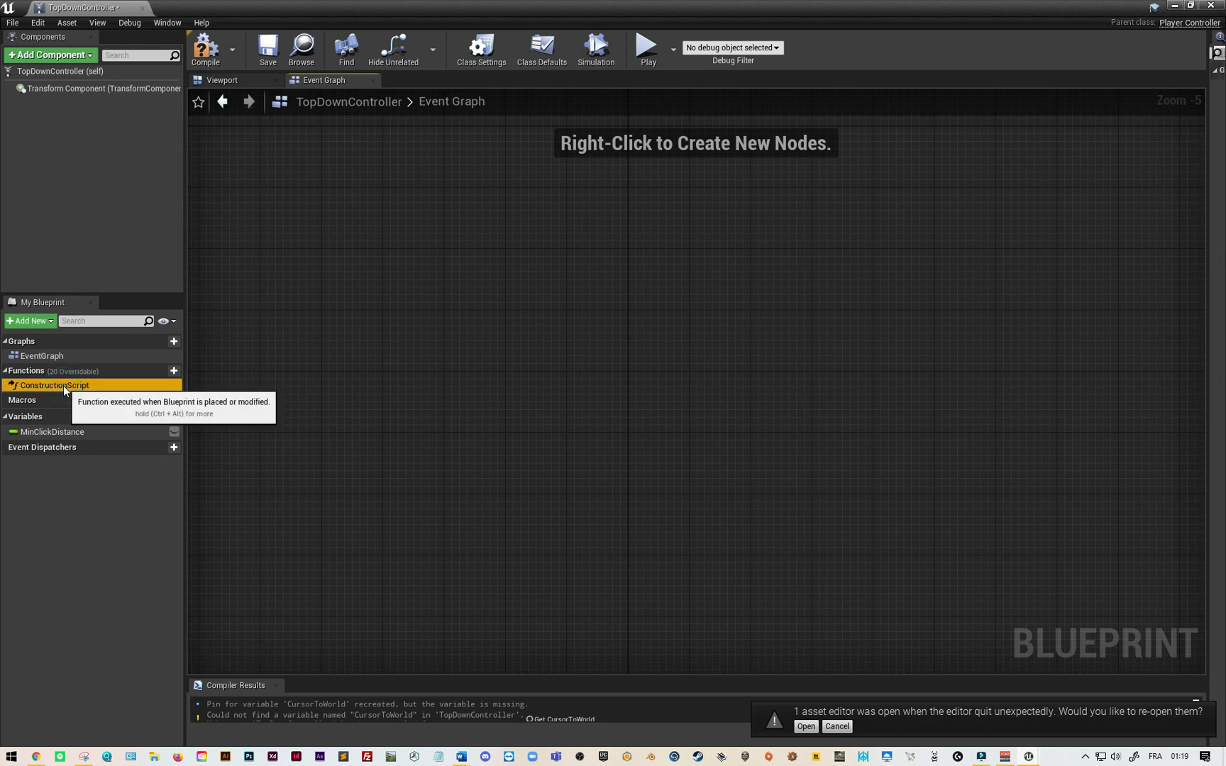
pyautogui.click(384, 315)
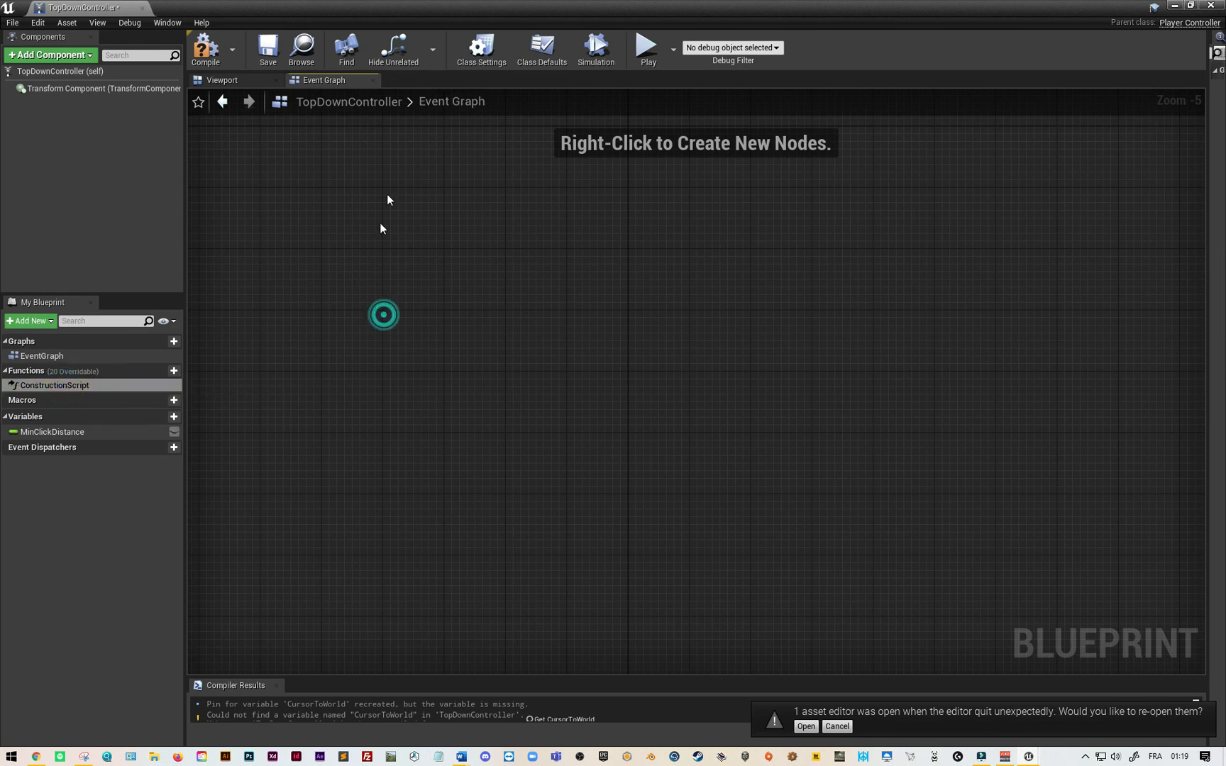
pyautogui.click(212, 61)
# - Dock TopDownController's window beside the level editor, and open TopDownGameMode in the full blueprint editor to check its Event Graph
pyautogui.moveTo(90, 12); pyautogui.dragTo(341, 8)
pyautogui.click(102, 10)
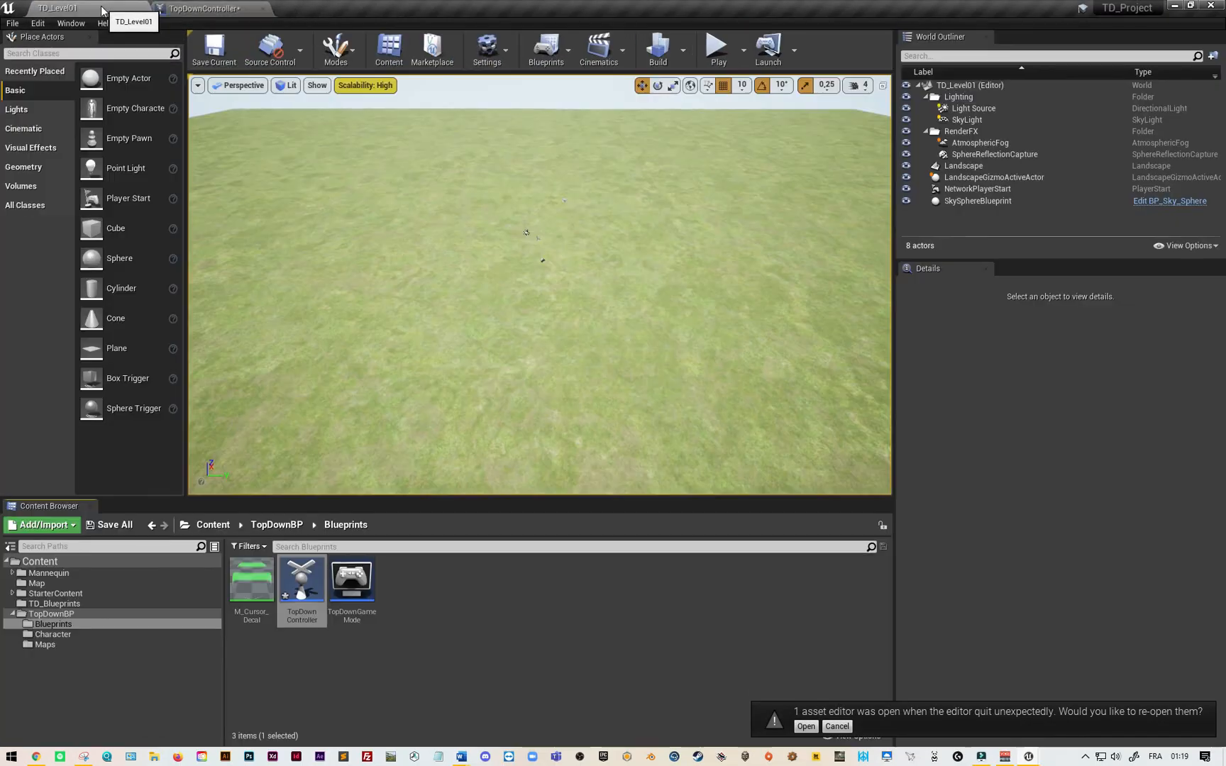
pyautogui.doubleClick(349, 589)
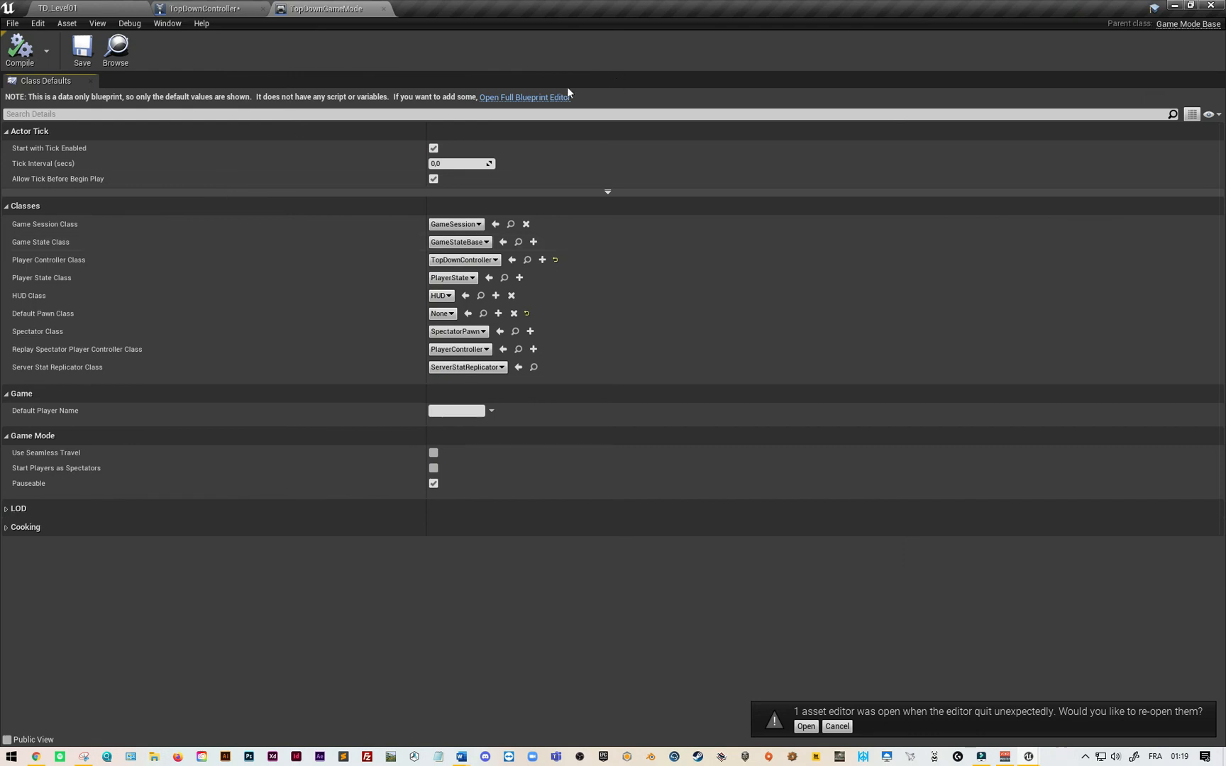
pyautogui.click(548, 98)
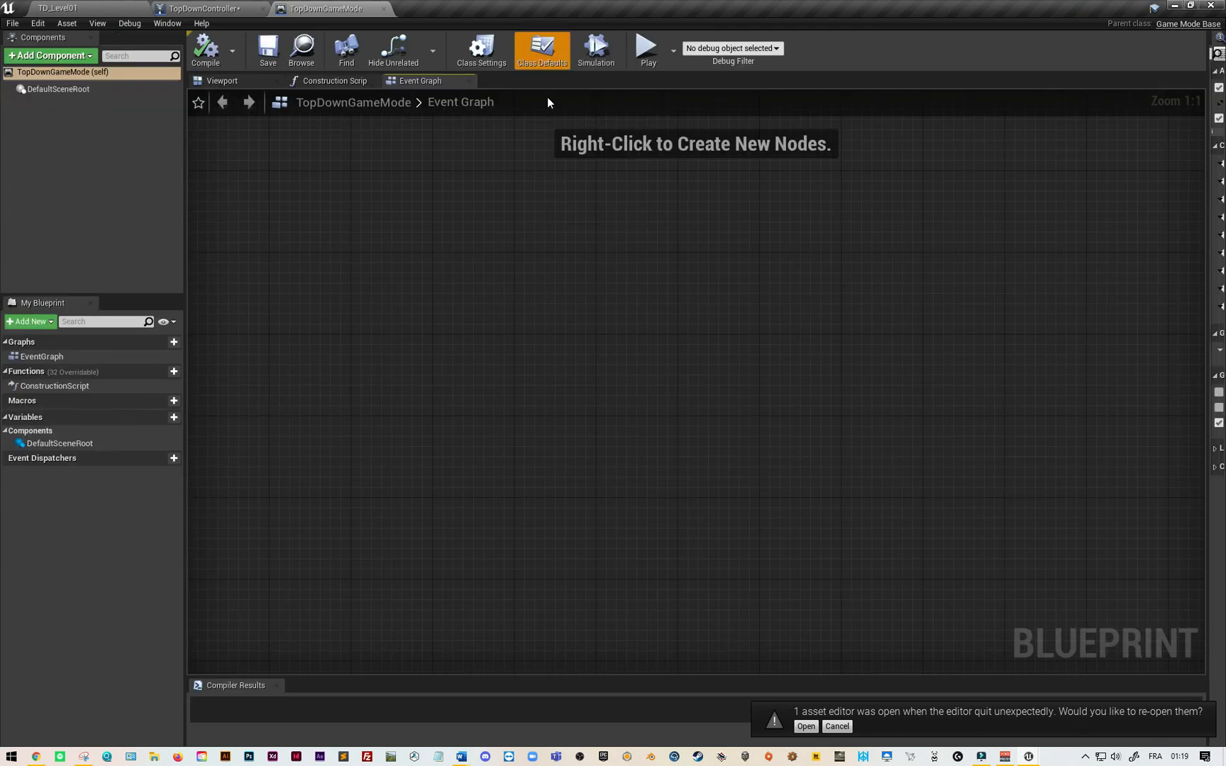
pyautogui.click(213, 7)
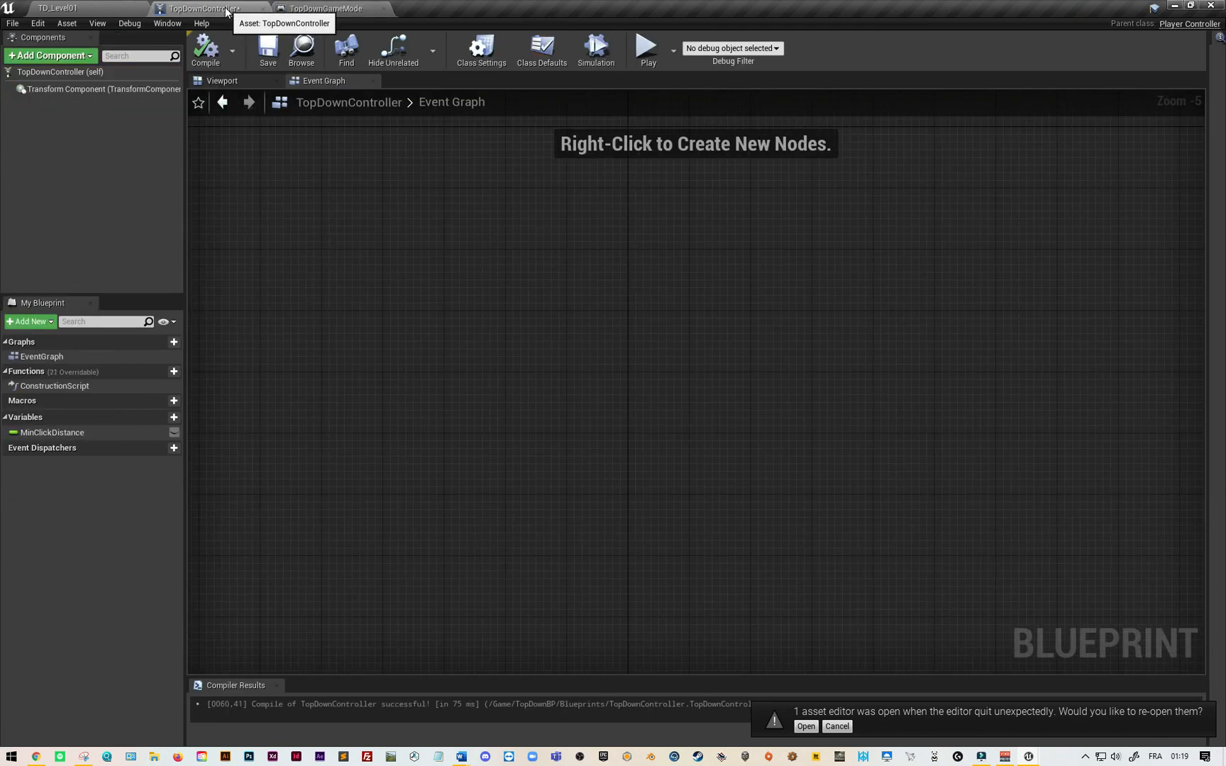
pyautogui.click(117, 10)
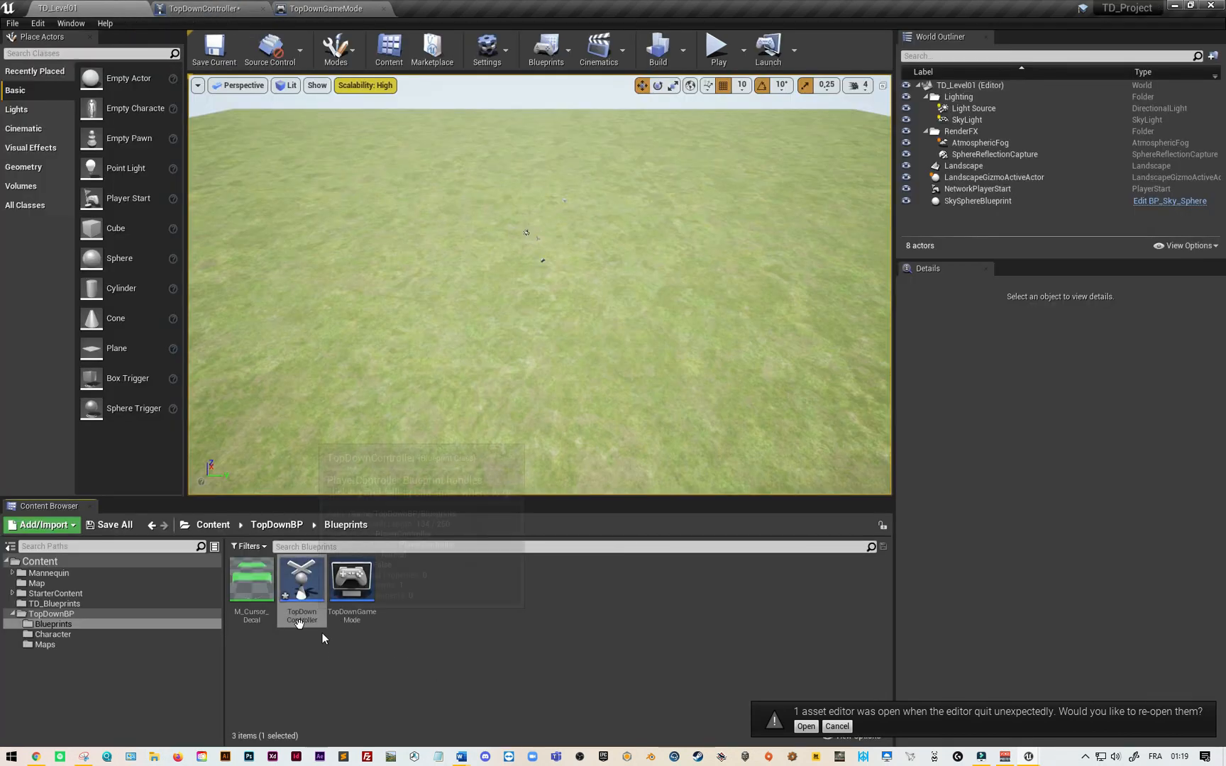
# - Force delete TopDownGameMode, and delete TopDownController from the TopDownBP Blueprints folder
pyautogui.click(352, 593)
pyautogui.press('Delete')
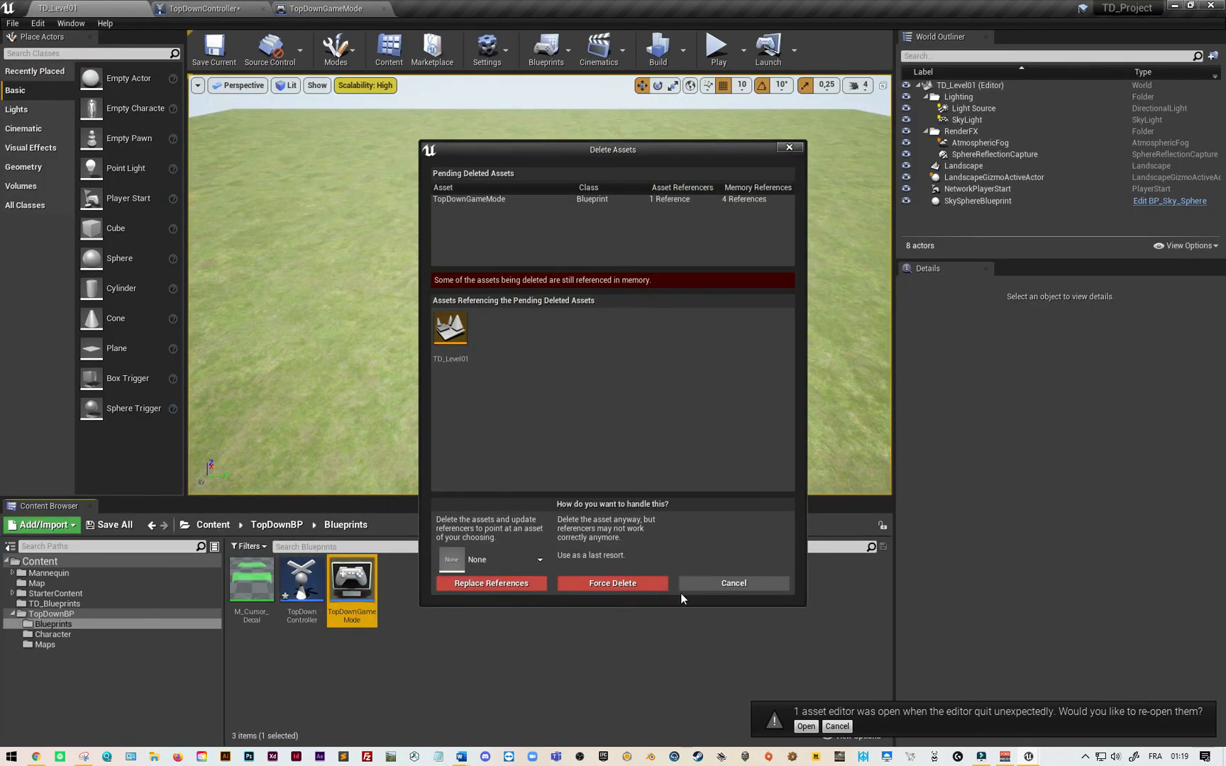
pyautogui.click(600, 581)
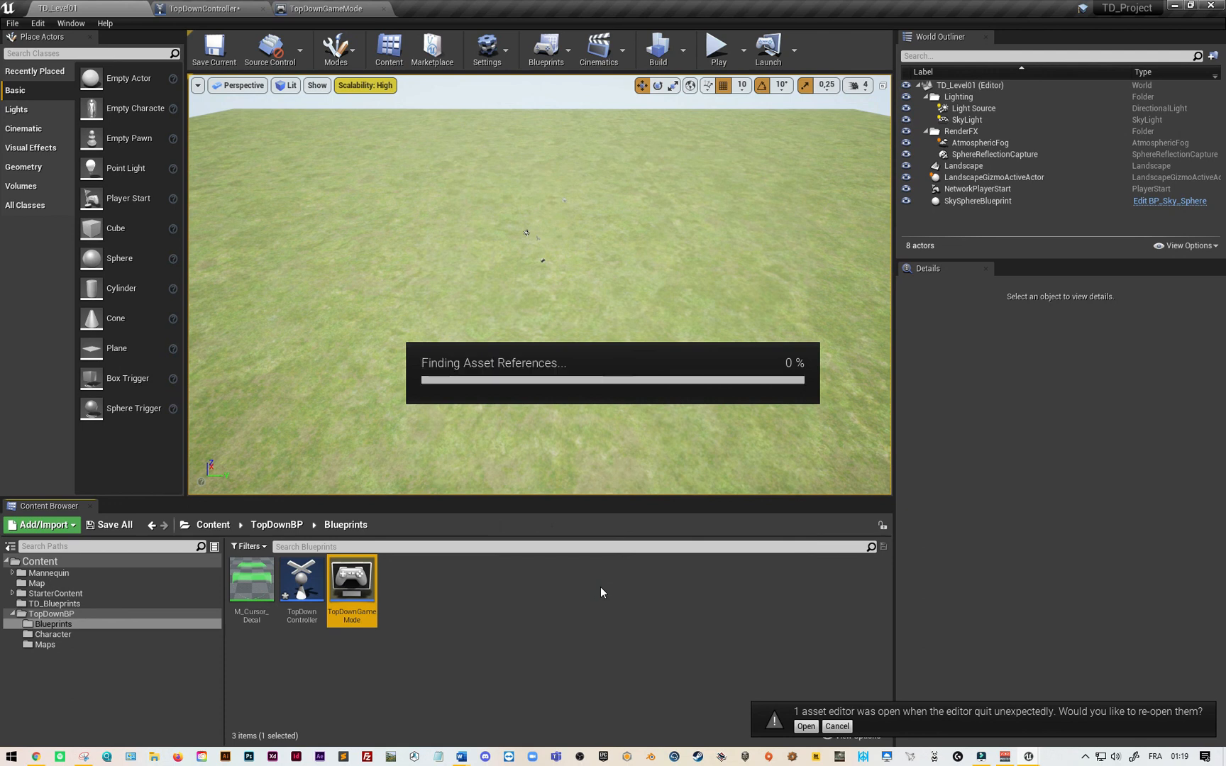
pyautogui.click(323, 596)
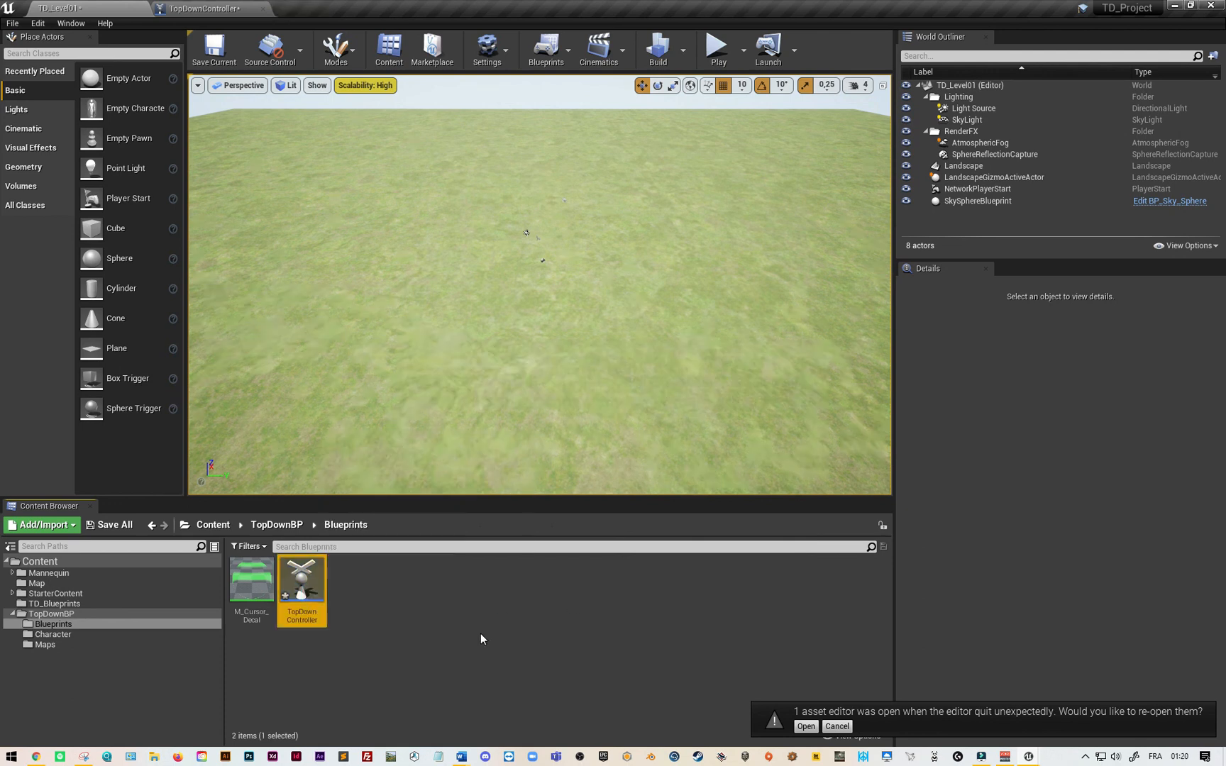
pyautogui.press('Delete')
pyautogui.click(542, 587)
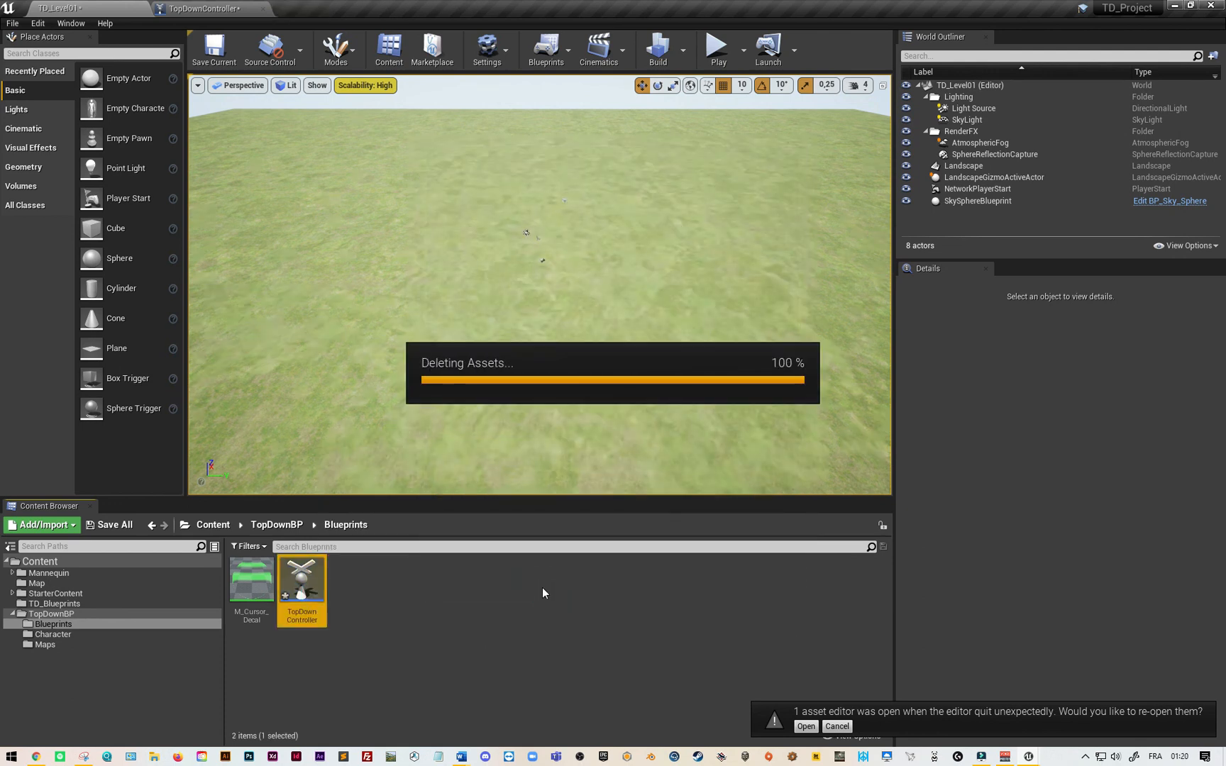
# - Return to the root Content folder, and run the level to test it without the deleted template blueprints
pyautogui.click(275, 610)
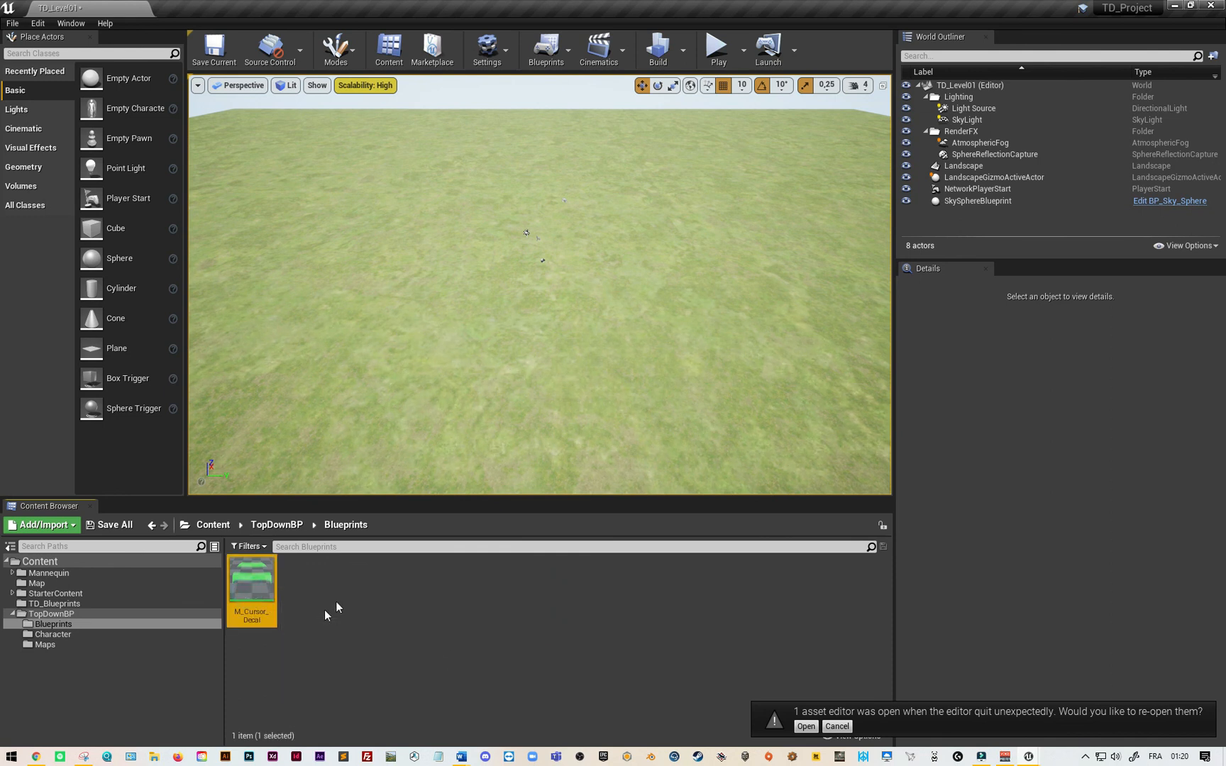
pyautogui.click(277, 525)
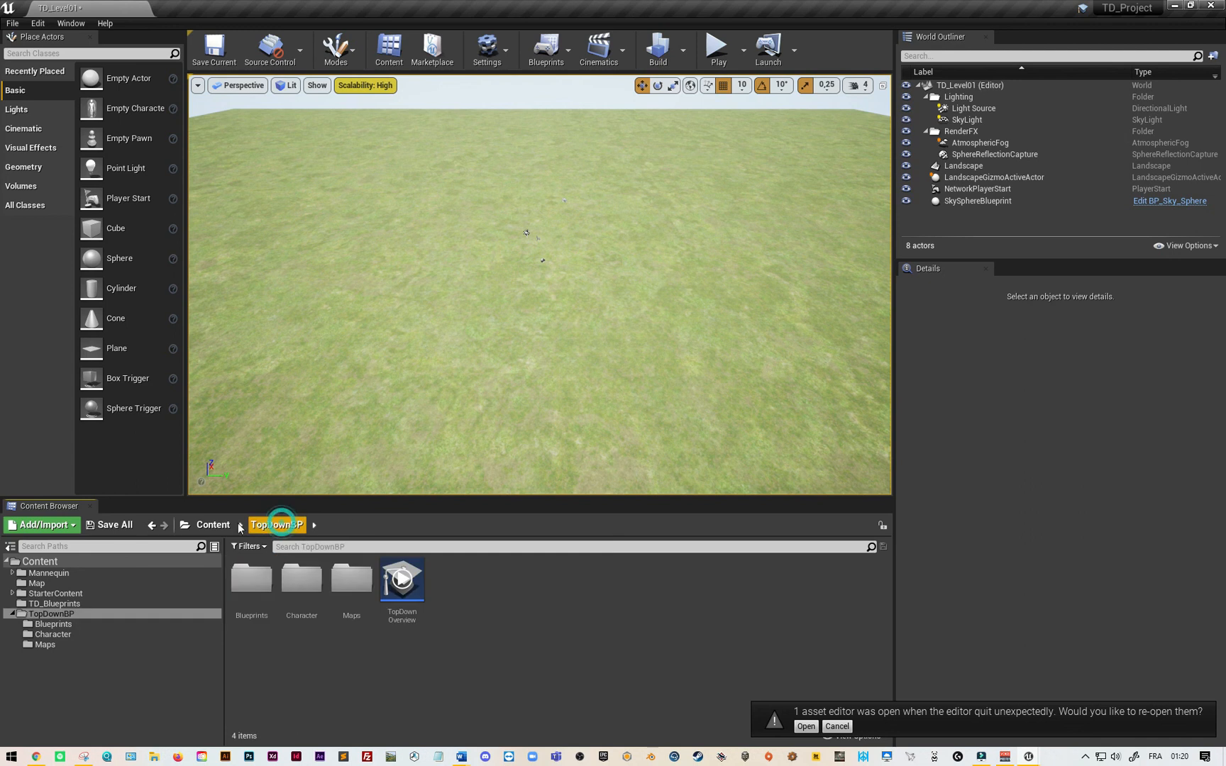
pyautogui.click(213, 525)
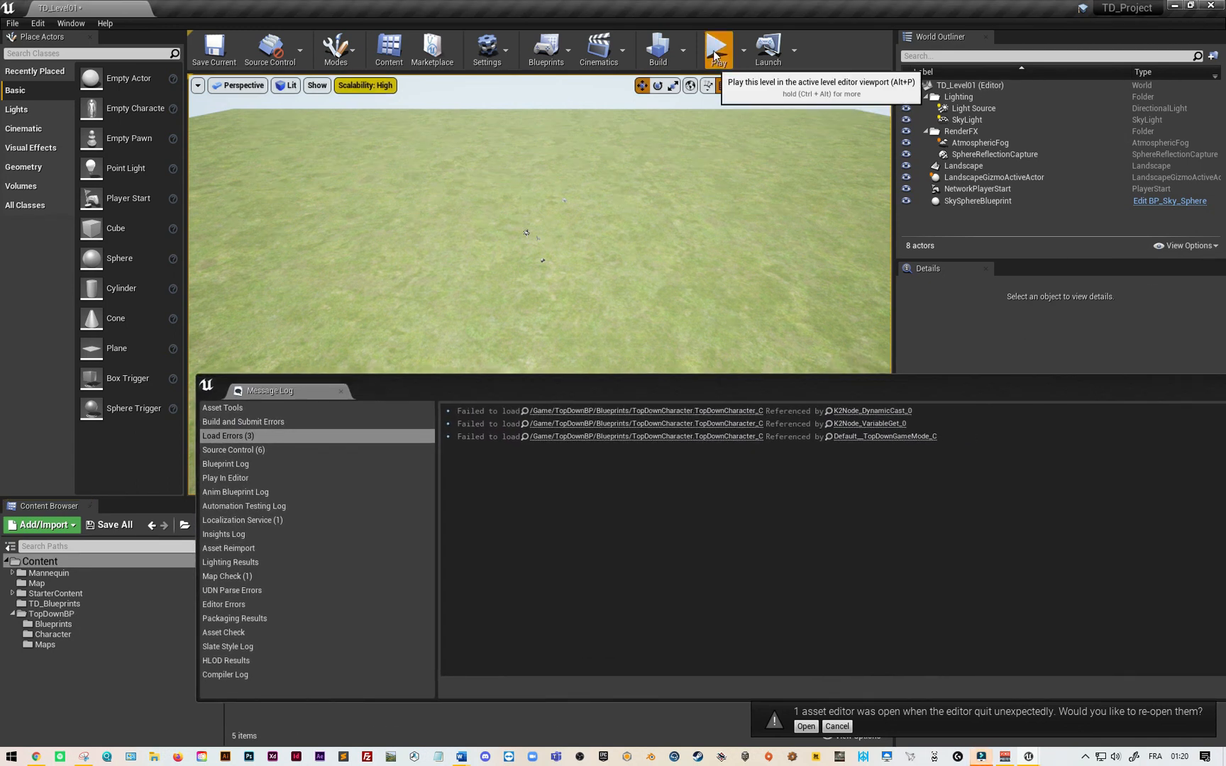
pyautogui.click(717, 51)
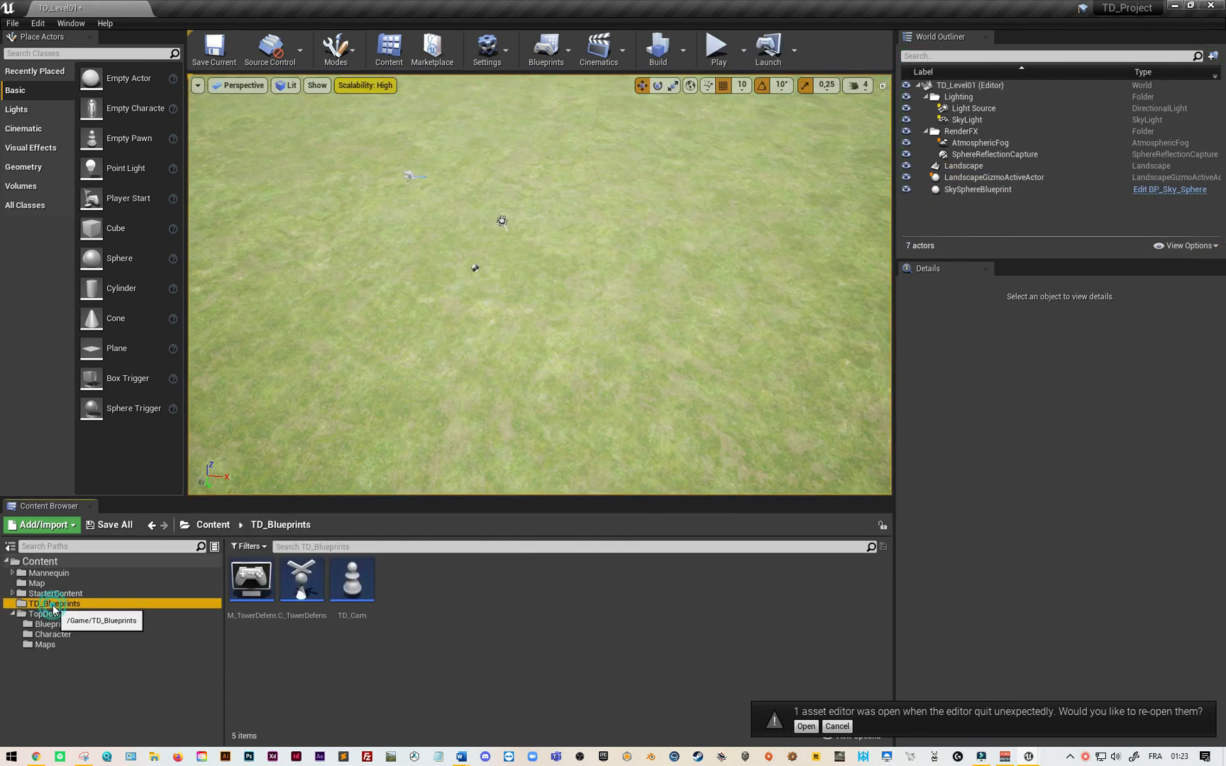
# - Place a TD_Cam pawn from TD_Blueprints in the level at about X 290, Y 50, Z 100
pyautogui.moveTo(352, 589); pyautogui.dragTo(528, 308)
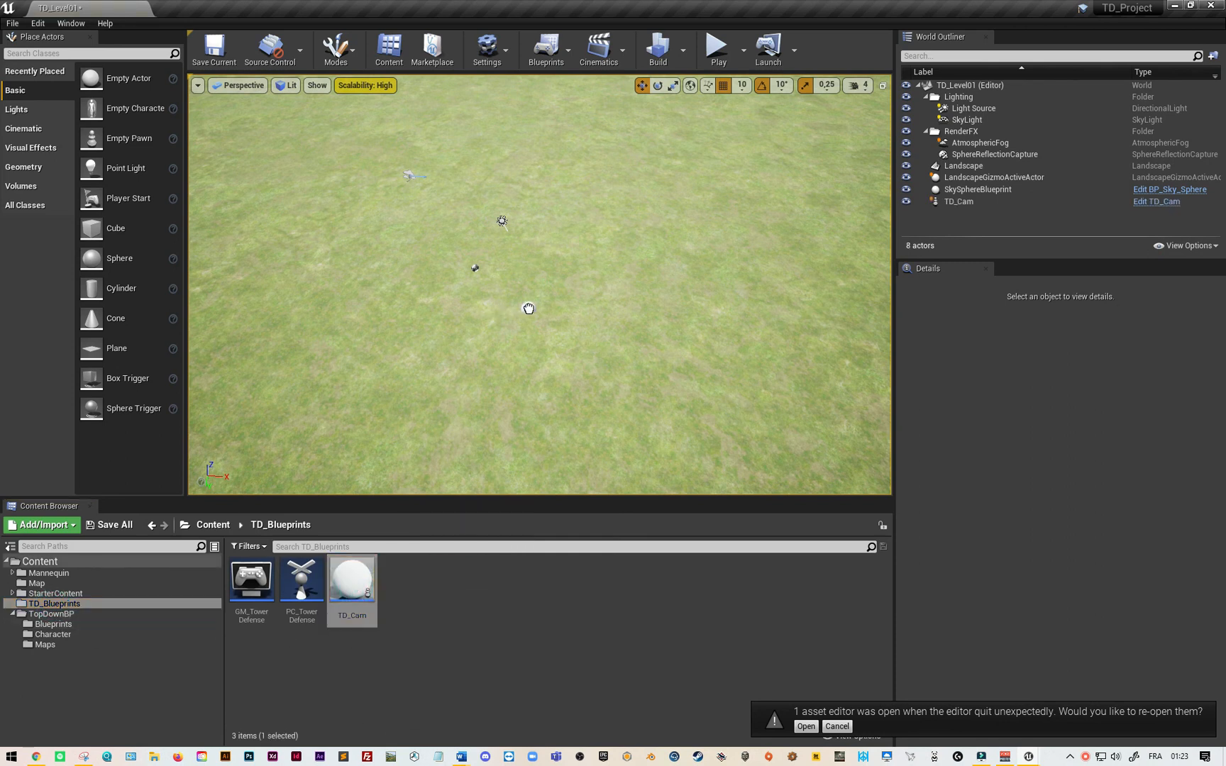
pyautogui.moveTo(528, 308)
pyautogui.mouseDown(button='right')
pyautogui.moveTo(540, 325)
pyautogui.moveTo(508, 234)
pyautogui.moveTo(522, 142)
pyautogui.moveTo(536, 333)
pyautogui.moveTo(536, 298)
pyautogui.mouseUp(button='right')
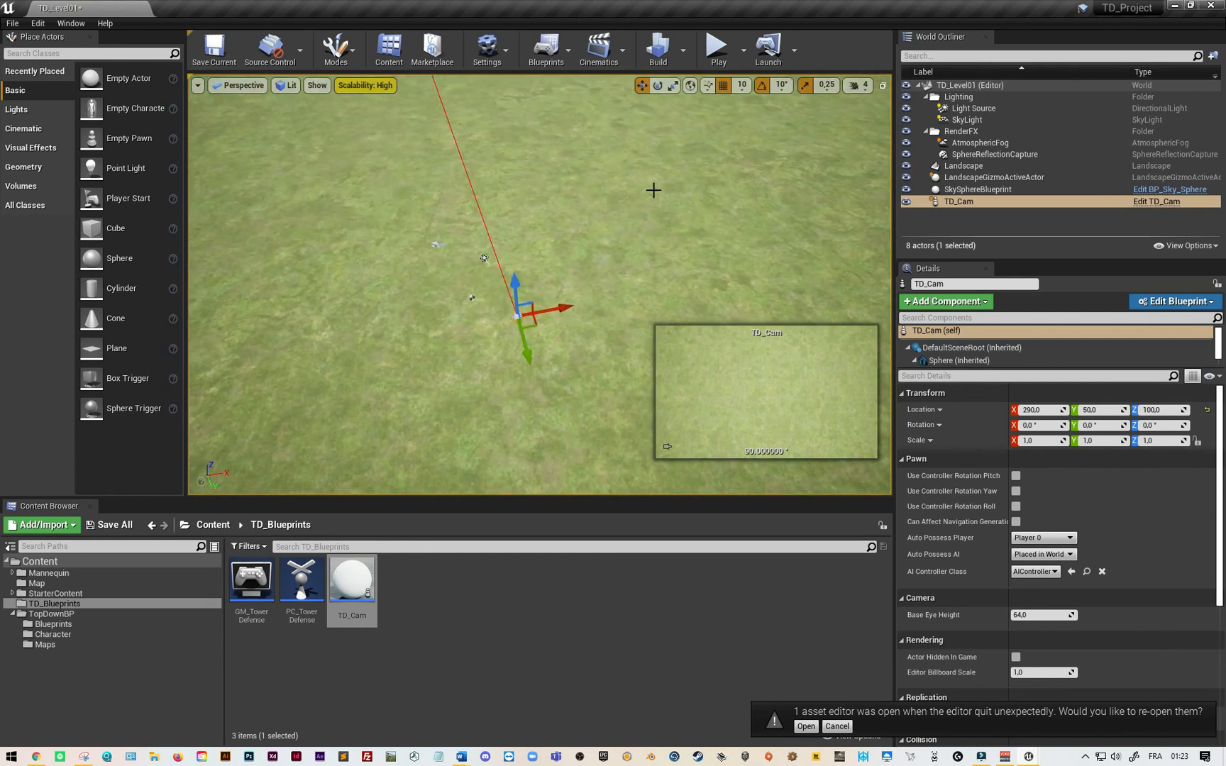
# - Run the level, test camera movement with the W, A, S and D keys, and stop the game
pyautogui.click(719, 80)
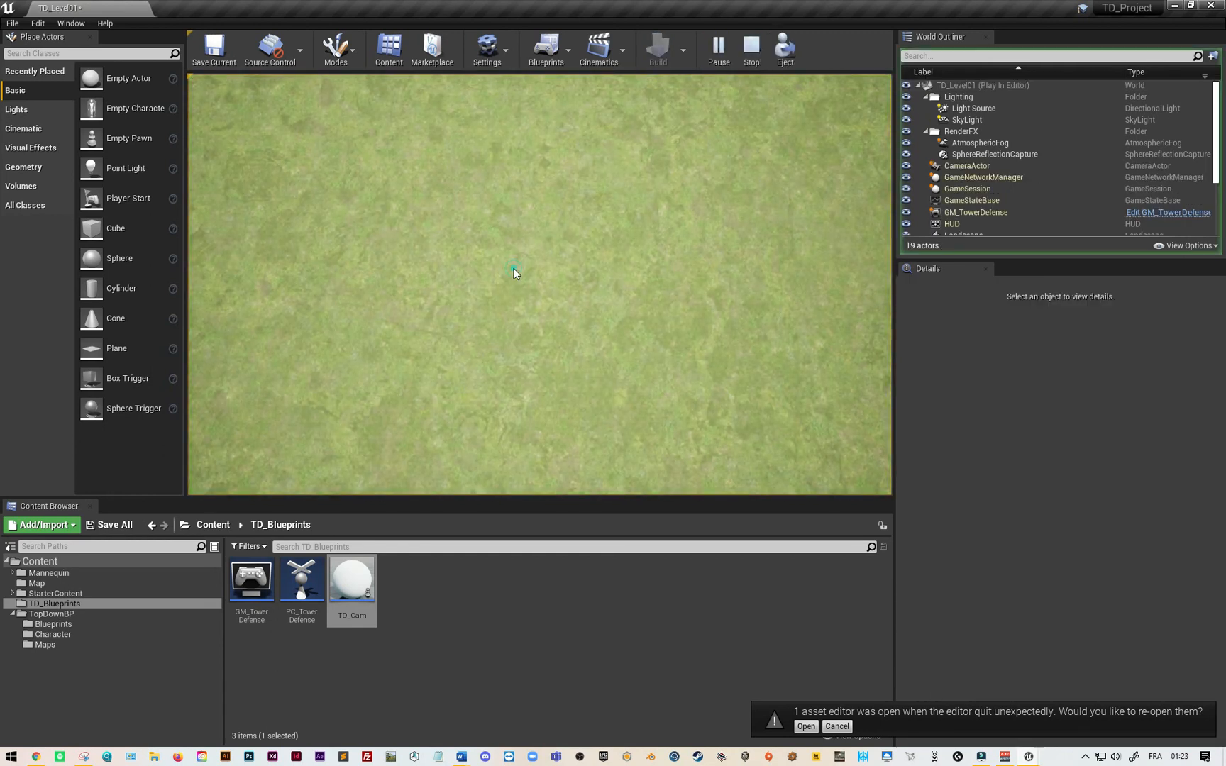
pyautogui.press('a')
pyautogui.press('w')
pyautogui.press('d')
pyautogui.press('s')
pyautogui.press('w')
pyautogui.press('a')
pyautogui.press('s')
pyautogui.click(572, 296)
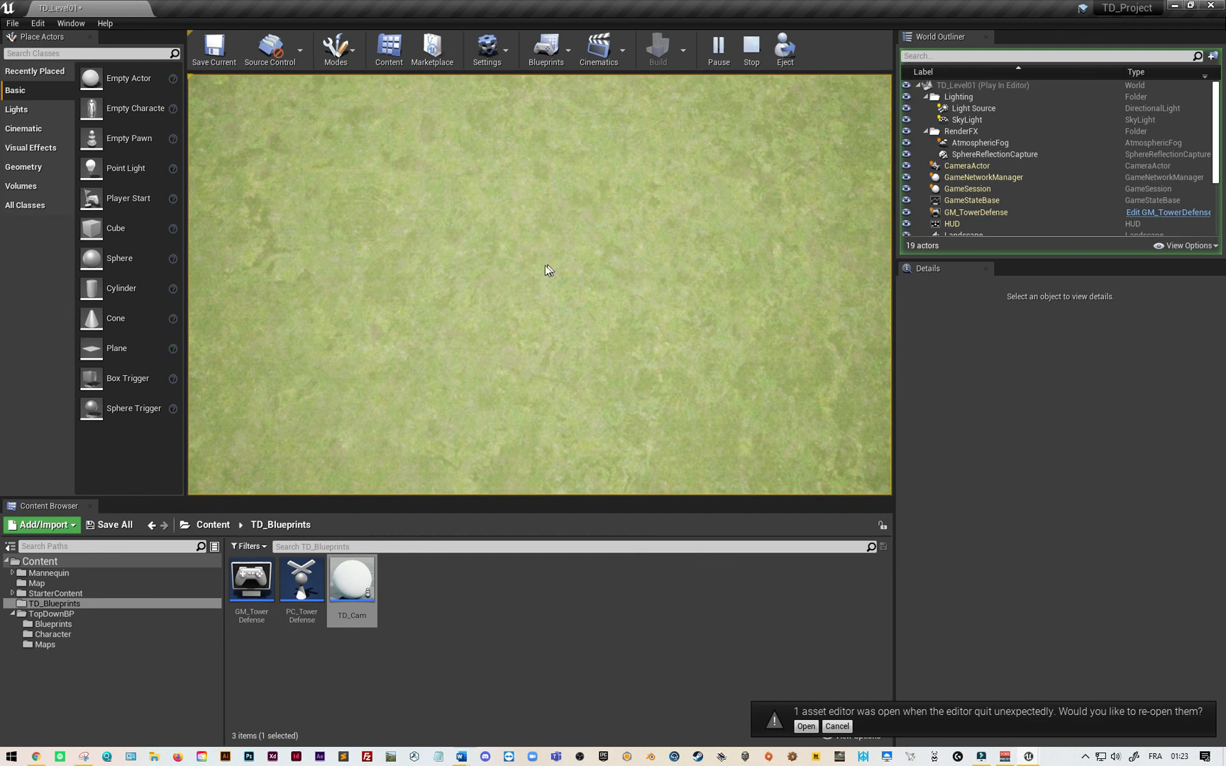
pyautogui.press('Escape')
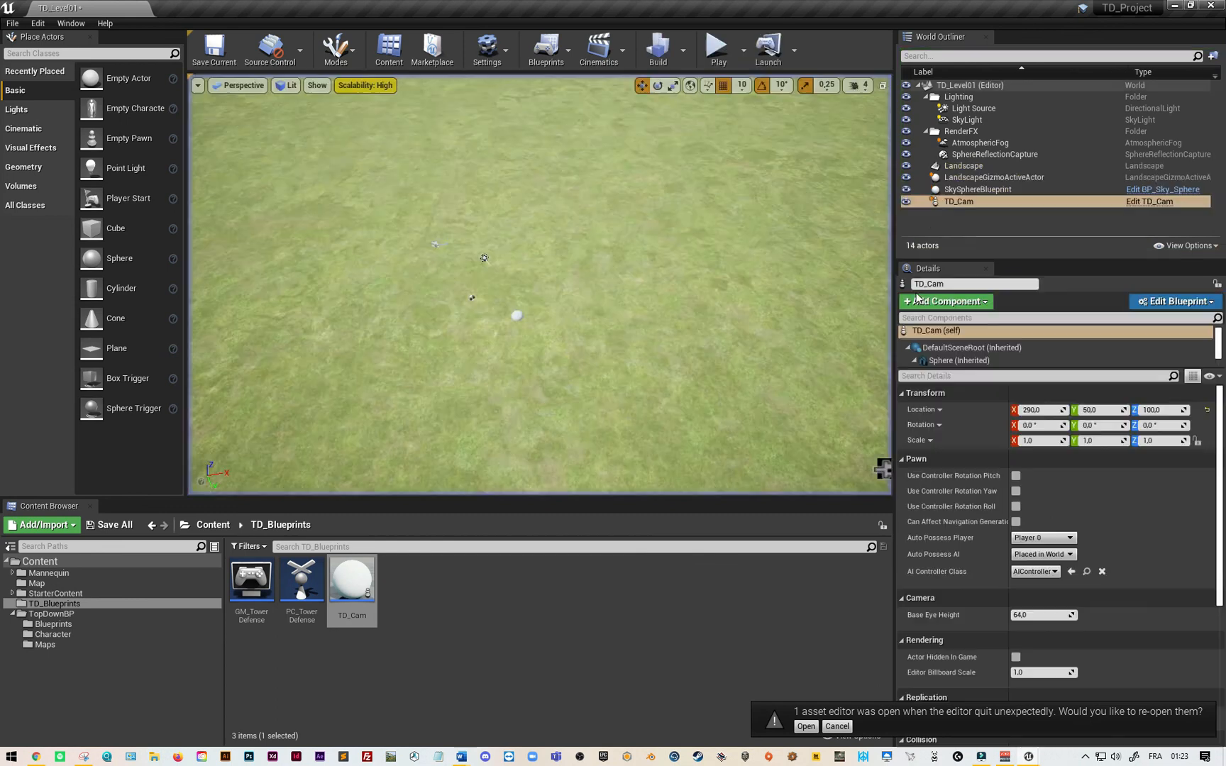